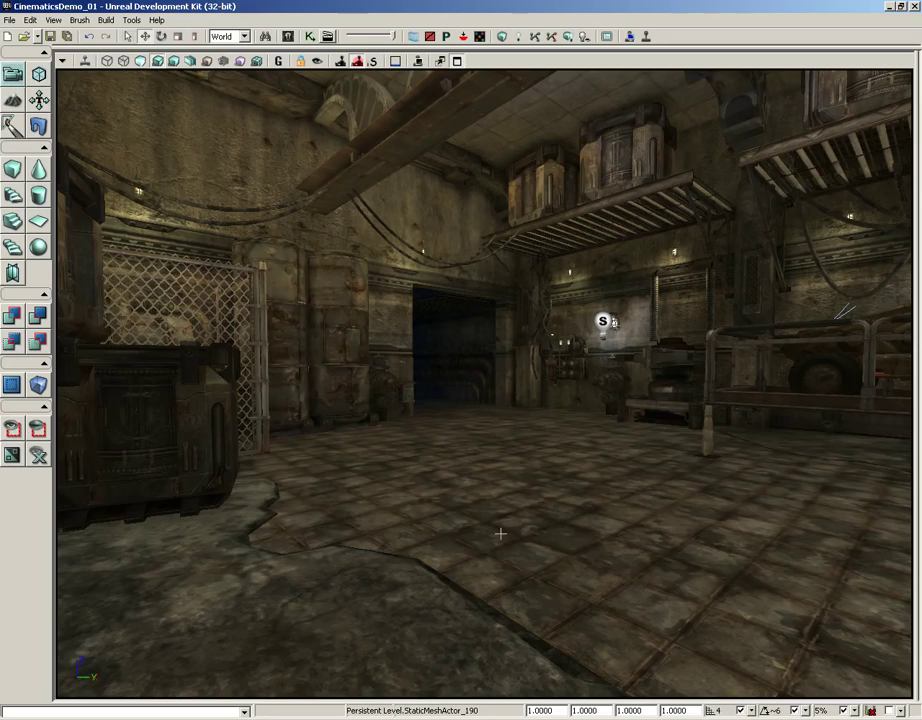
Choose the CameraActor class and place a camera actor on the tiled floor of the room.
{"action": "left_click", "coordinate": [288, 39]}
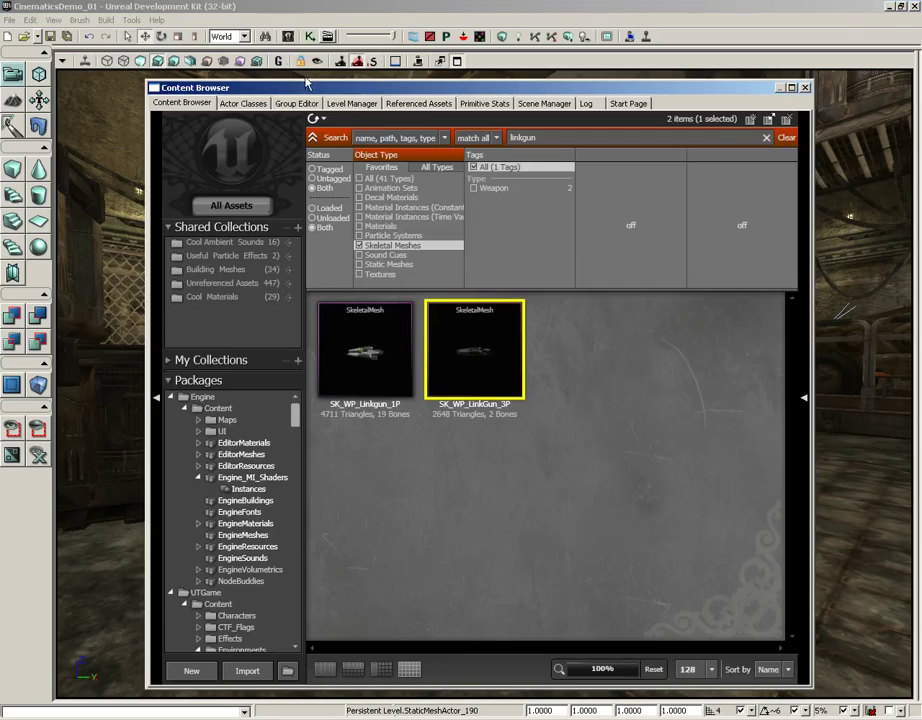
{"action": "left_click", "coordinate": [231, 104]}
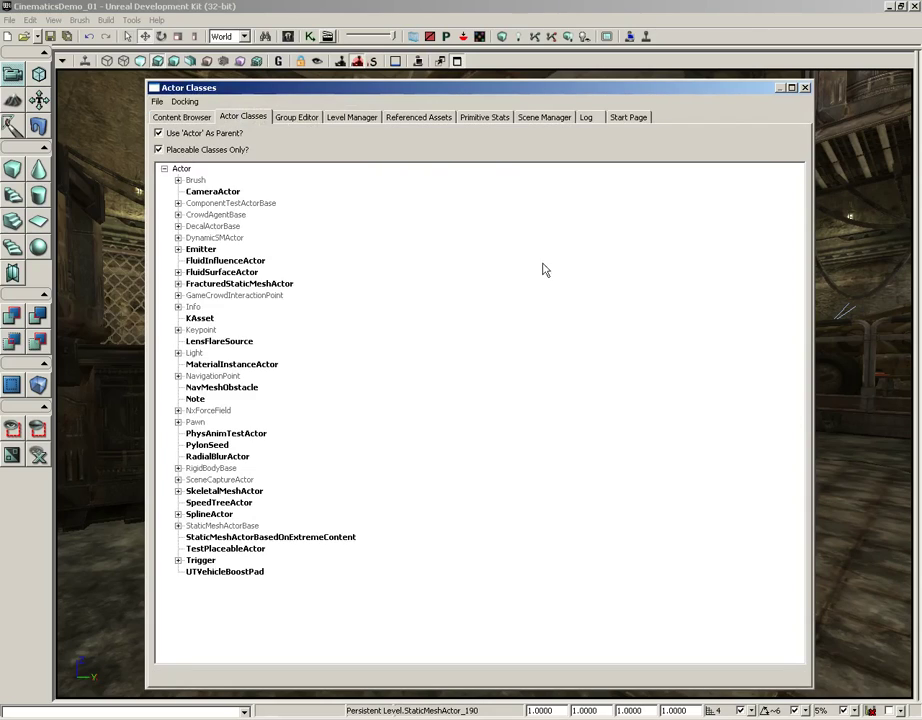
{"action": "left_click", "coordinate": [213, 192]}
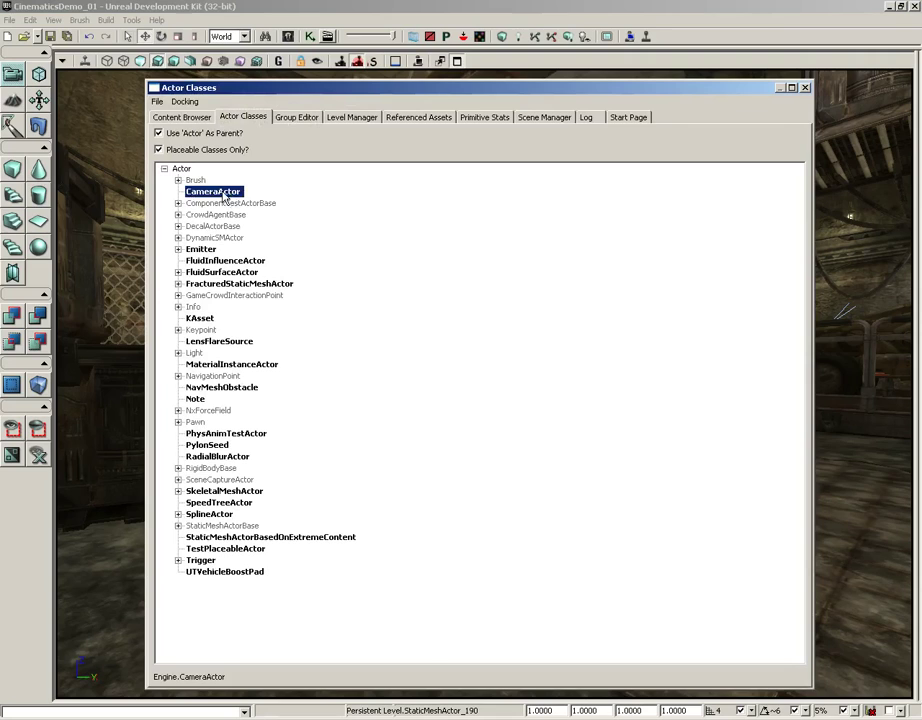
{"action": "left_click", "coordinate": [803, 88]}
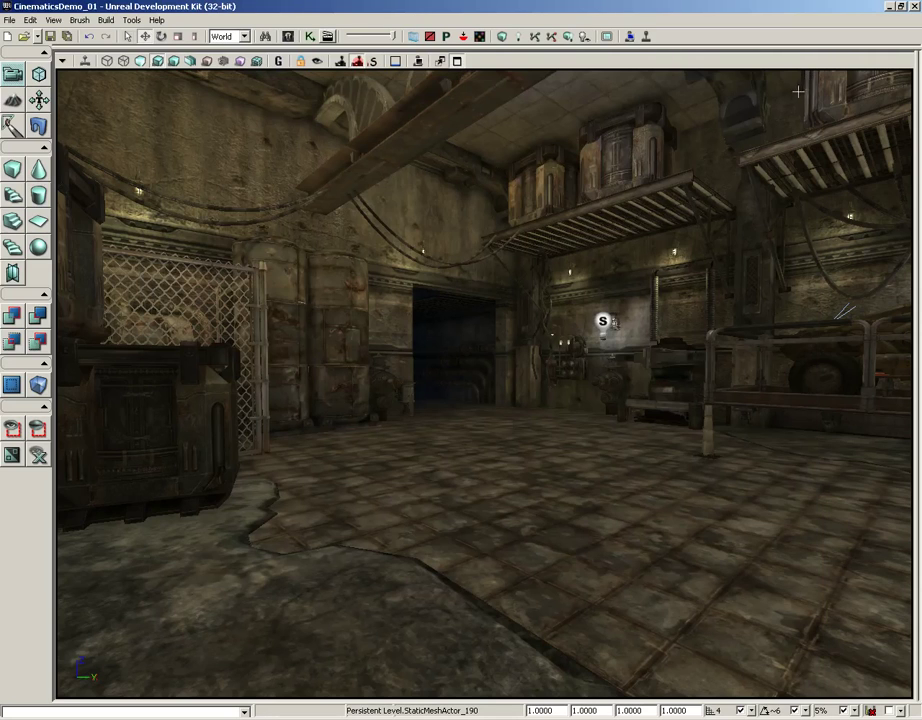
{"action": "right_click", "coordinate": [533, 520]}
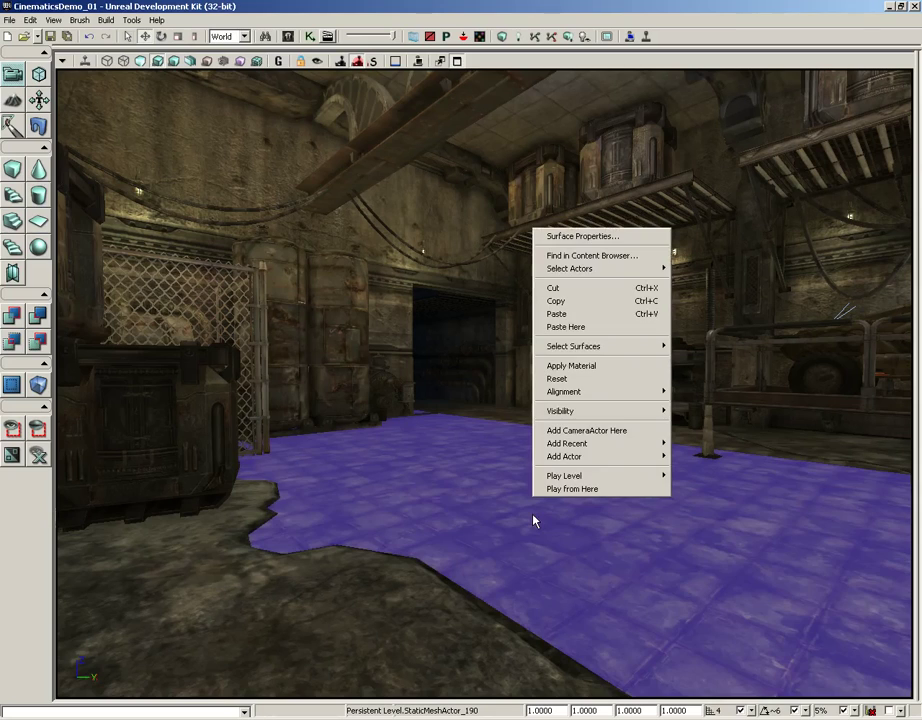
{"action": "left_click", "coordinate": [590, 430]}
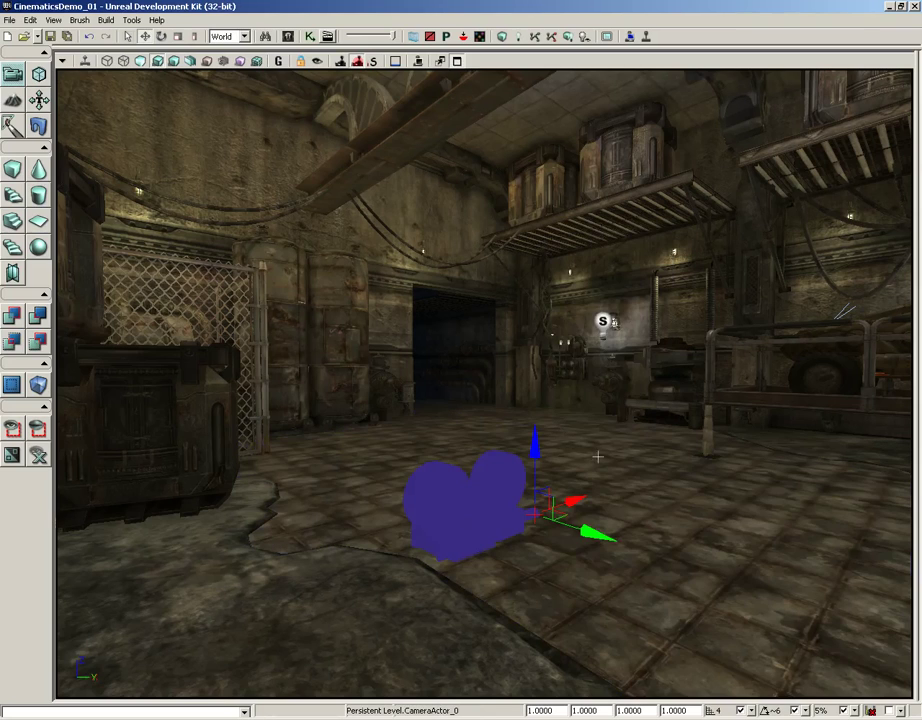
Raise the camera actor above the floor and rotate it horizontally so it faces the robot's side of the room.
{"action": "left_click", "coordinate": [640, 465]}
{"action": "left_click_drag", "start_coordinate": [640, 465], "coordinate": [399, 420]}
{"action": "left_click", "coordinate": [648, 455]}
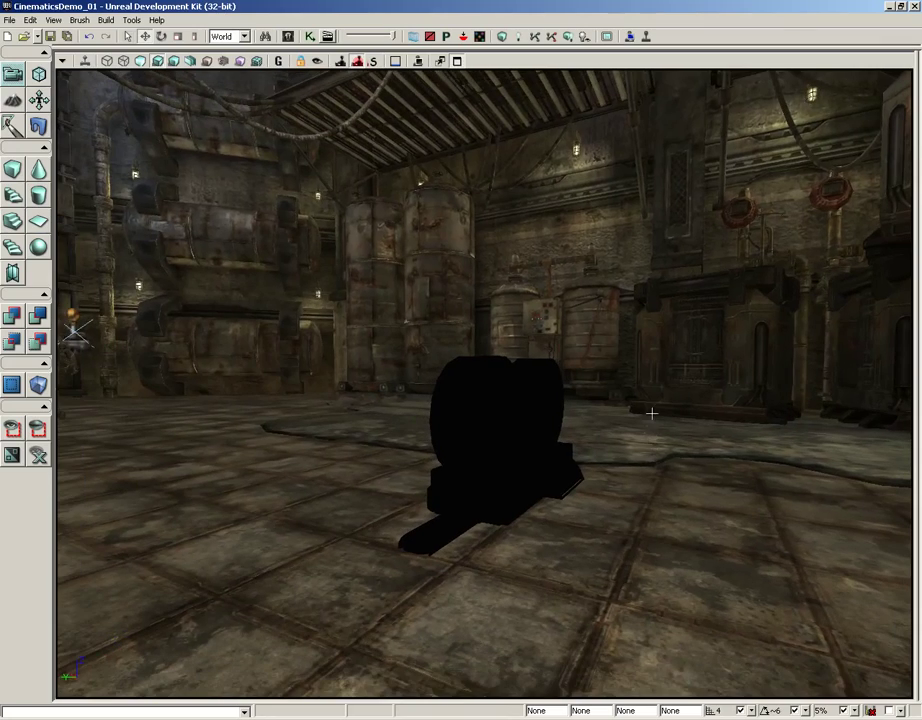
{"action": "left_click_drag", "start_coordinate": [651, 449], "coordinate": [471, 414]}
{"action": "left_click", "coordinate": [461, 405]}
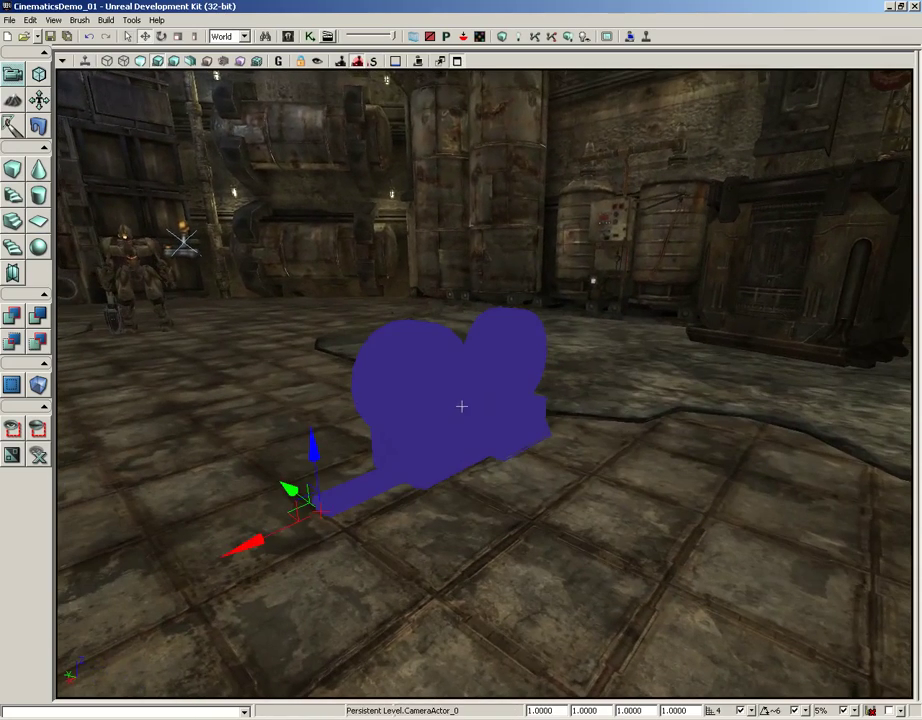
{"action": "left_click_drag", "start_coordinate": [310, 442], "coordinate": [311, 414]}
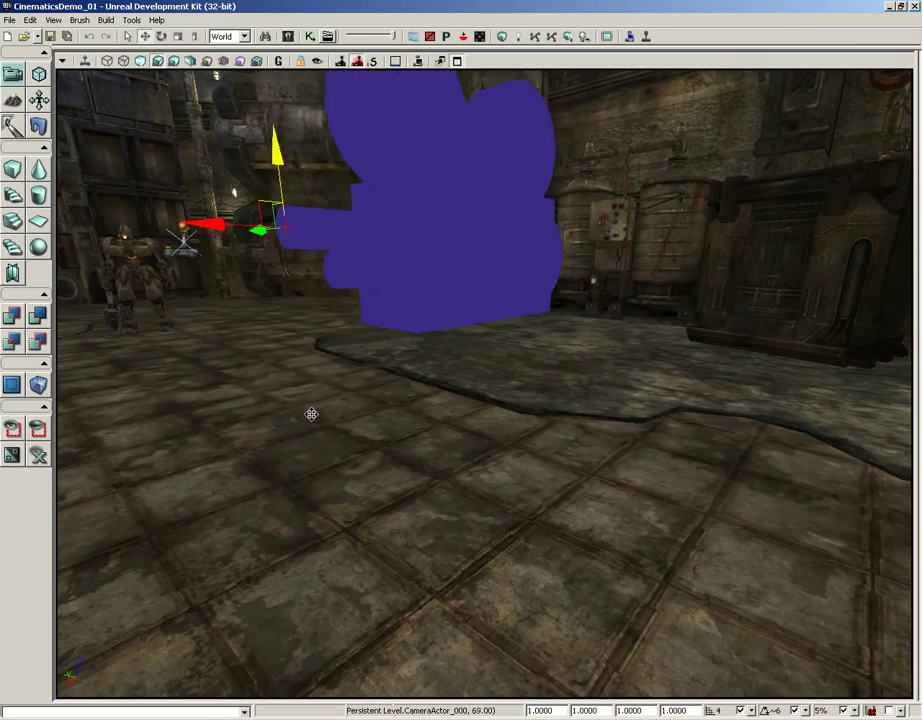
{"action": "middle_click_drag", "start_coordinate": [366, 464], "coordinate": [364, 440]}
{"action": "key", "text": "space"}
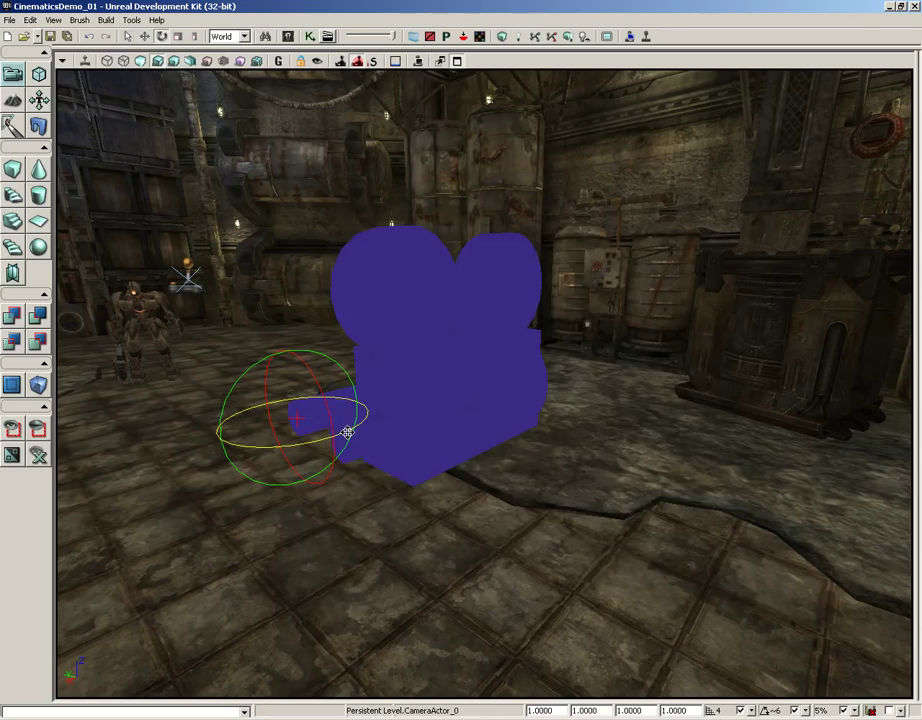
{"action": "left_click_drag", "start_coordinate": [346, 434], "coordinate": [92, 426]}
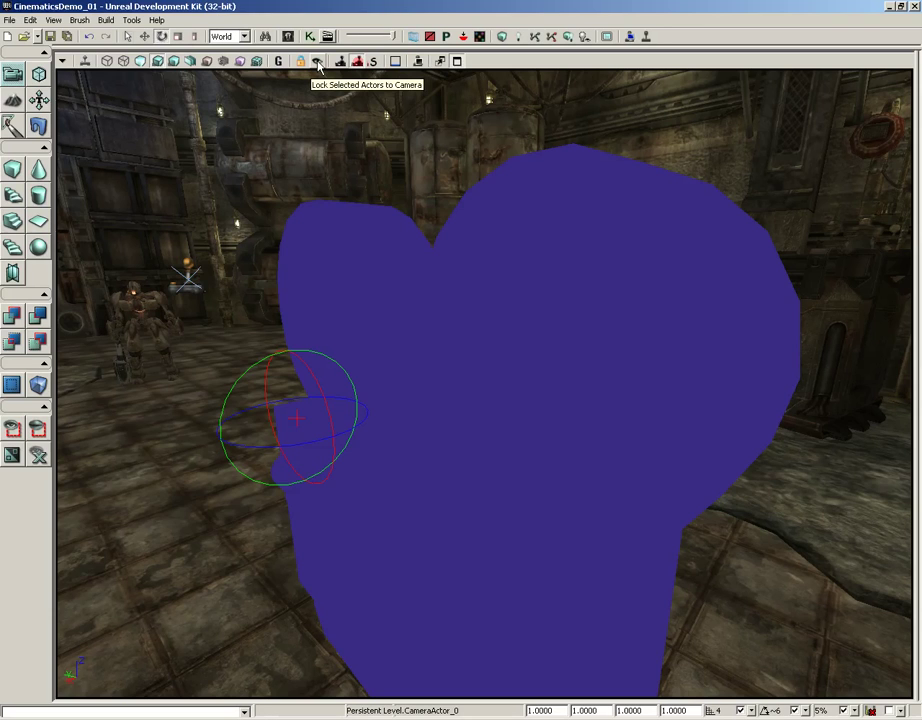
Lock the camera actor to the viewport camera, frame the robot closely from above, and release the lock.
{"action": "left_click_drag", "start_coordinate": [387, 157], "coordinate": [380, 187]}
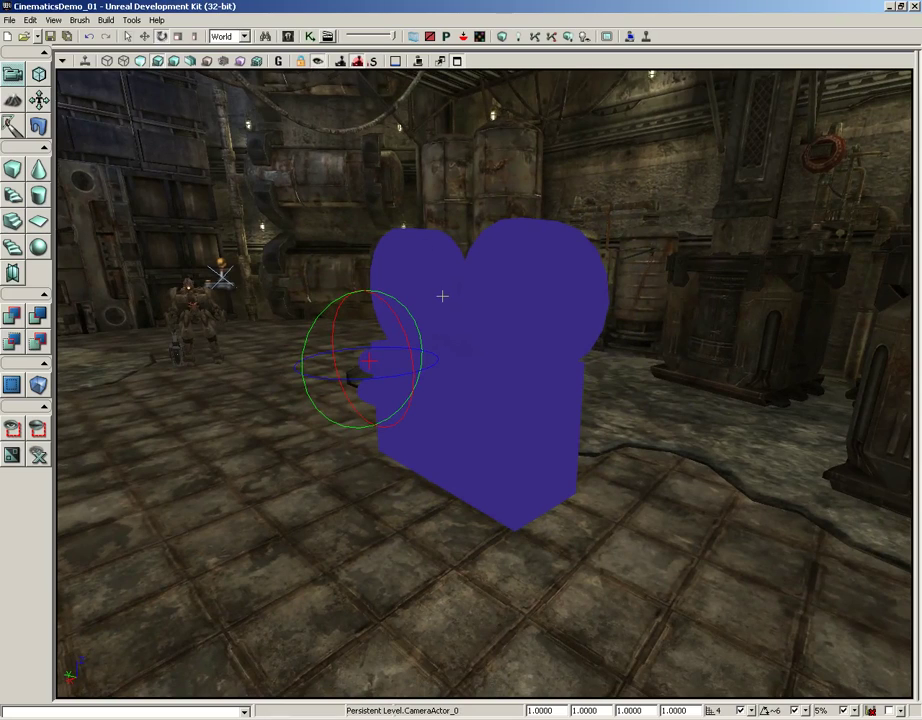
{"action": "right_click_drag", "start_coordinate": [442, 296], "coordinate": [442, 296]}
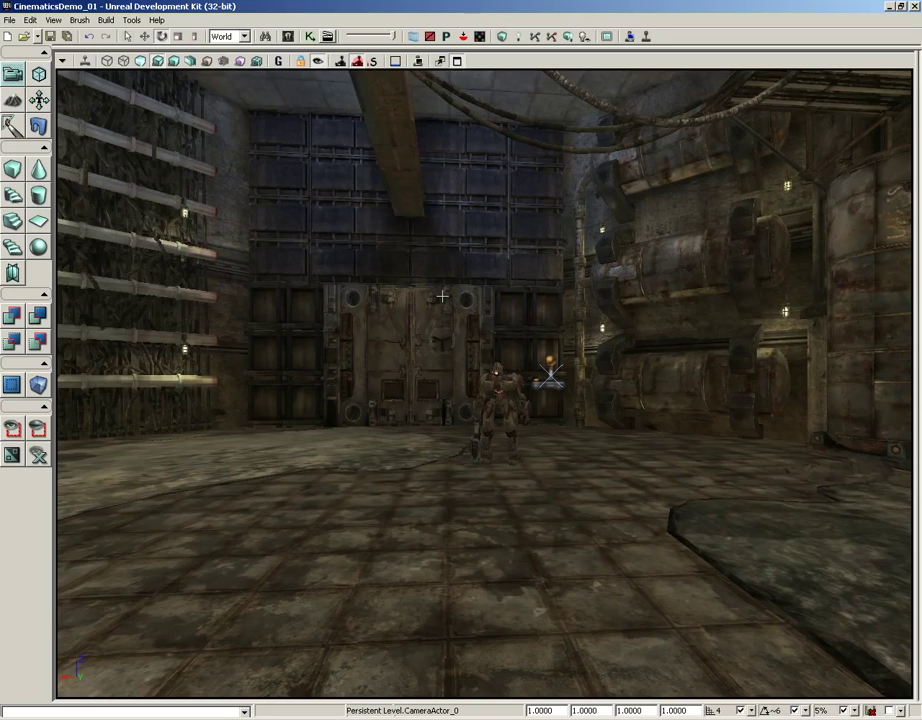
{"action": "right_click_drag", "start_coordinate": [510, 347], "coordinate": [153, 265]}
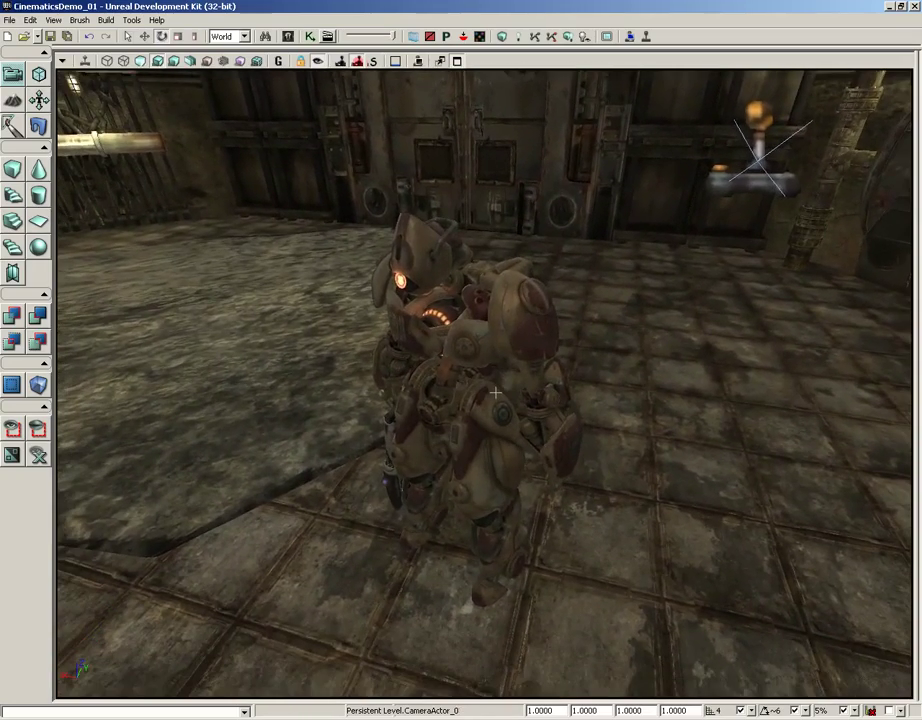
{"action": "left_click", "coordinate": [317, 65]}
{"action": "right_click_drag", "start_coordinate": [557, 213], "coordinate": [551, 377]}
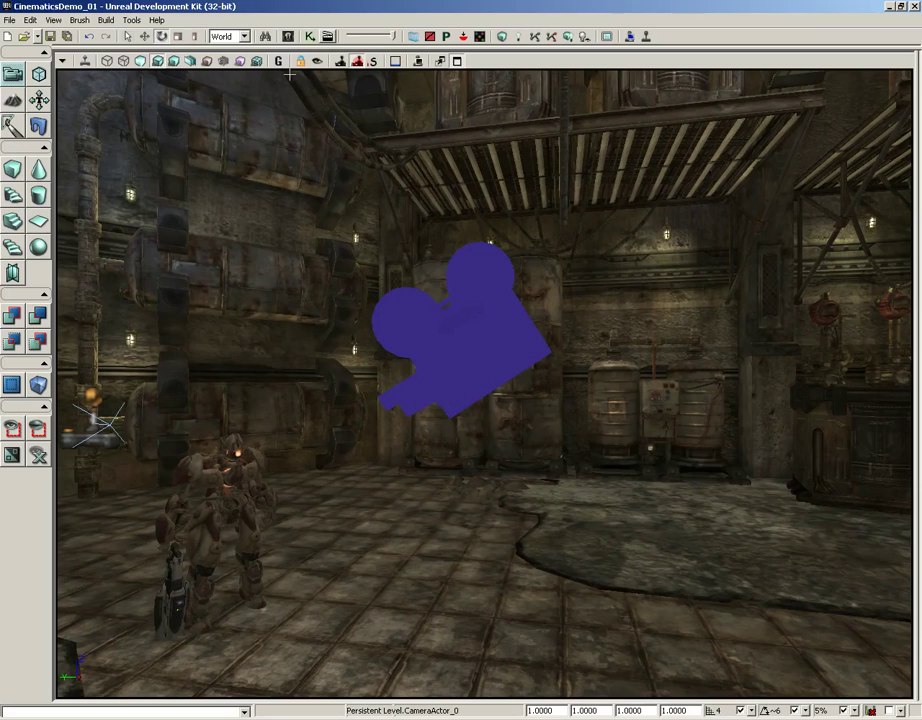
Lock the camera actor to the viewport again, fly it into the blue-lit barrel room facing the wall light, and release the lock.
{"action": "left_click", "coordinate": [317, 61]}
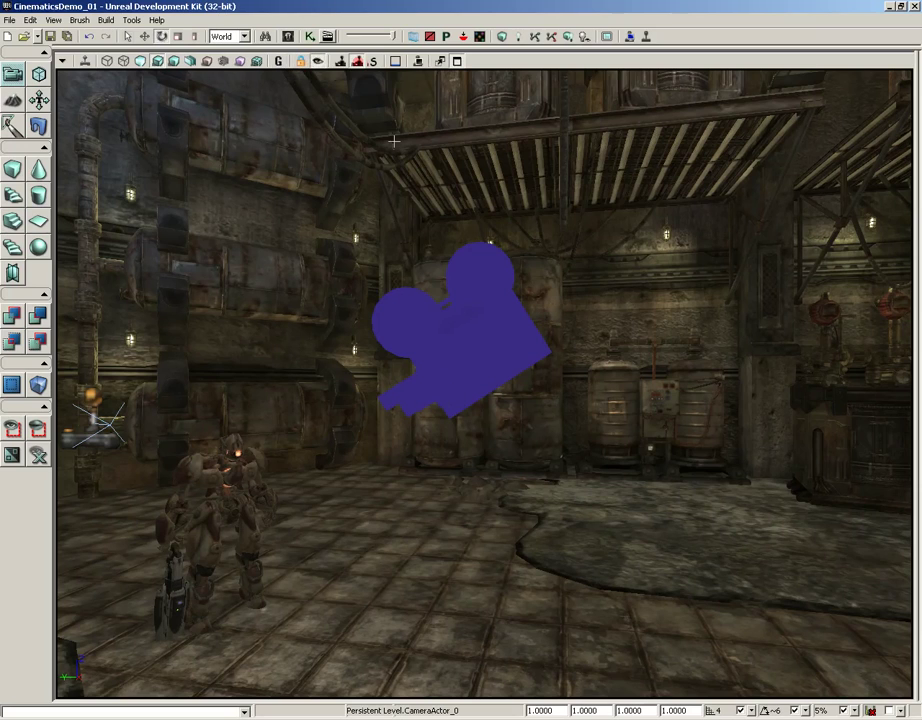
{"action": "left_click", "coordinate": [469, 349]}
{"action": "right_click_drag", "start_coordinate": [624, 343], "coordinate": [56, 308]}
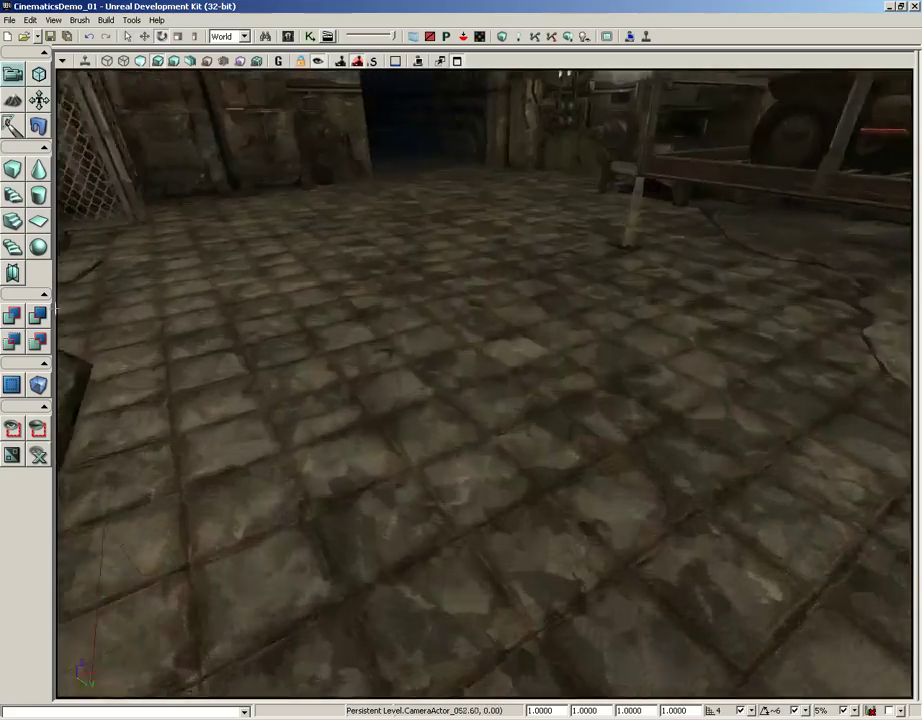
{"action": "left_click_drag", "start_coordinate": [56, 308], "coordinate": [110, 100]}
{"action": "right_click_drag", "start_coordinate": [640, 430], "coordinate": [599, 343]}
{"action": "left_click_drag", "start_coordinate": [599, 343], "coordinate": [414, 129]}
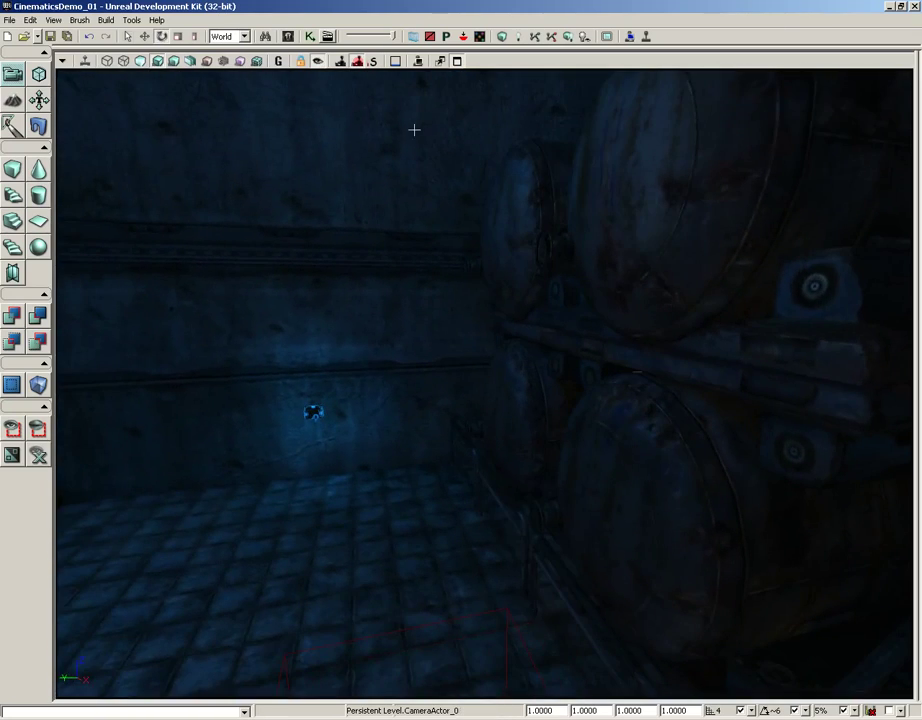
{"action": "left_click_drag", "start_coordinate": [531, 492], "coordinate": [520, 410]}
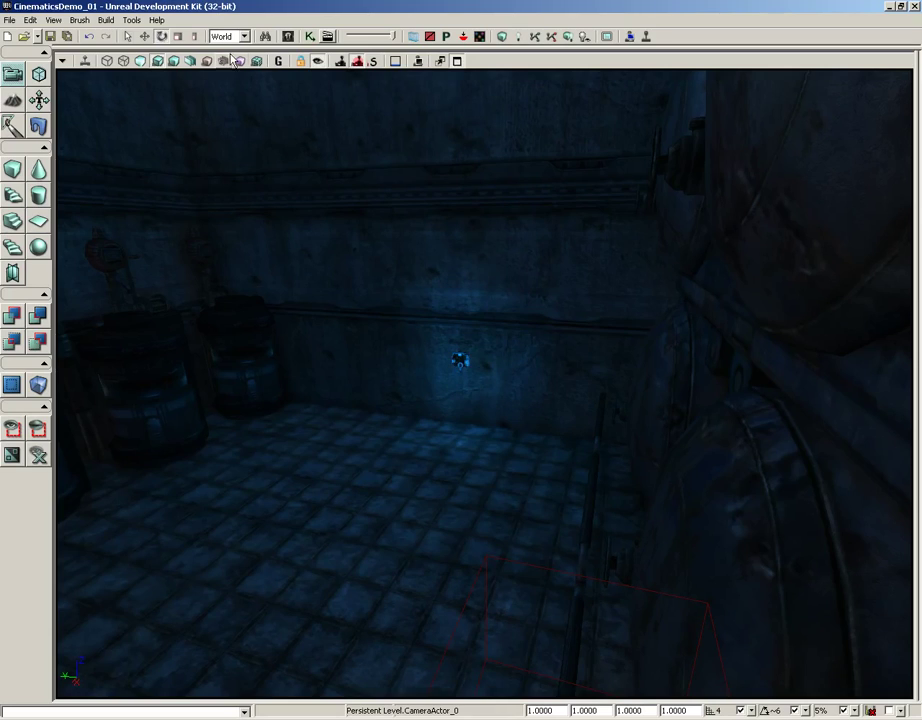
{"action": "left_click", "coordinate": [320, 64]}
{"action": "left_click_drag", "start_coordinate": [343, 209], "coordinate": [447, 418]}
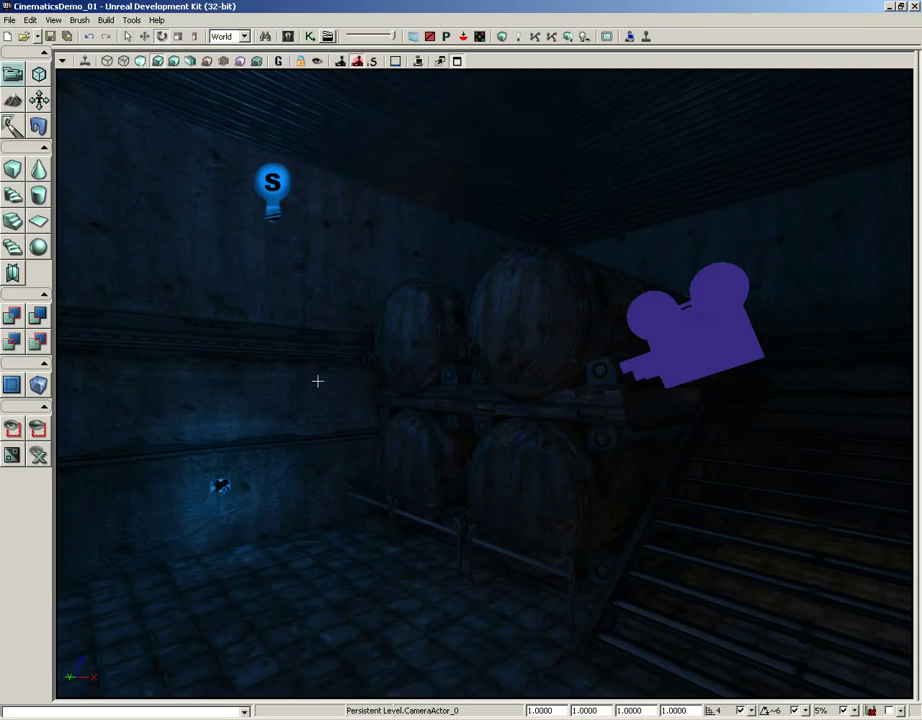
Create a new Matinee in the level's Kismet sequence and open it in the Matinee editor.
{"action": "left_click", "coordinate": [309, 36]}
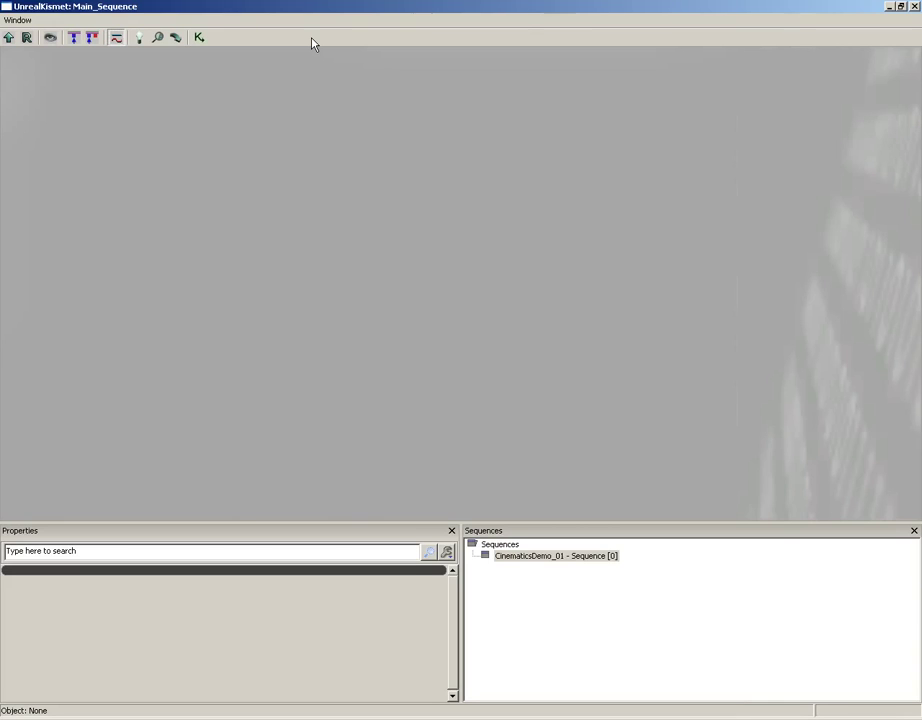
{"action": "right_click", "coordinate": [352, 201]}
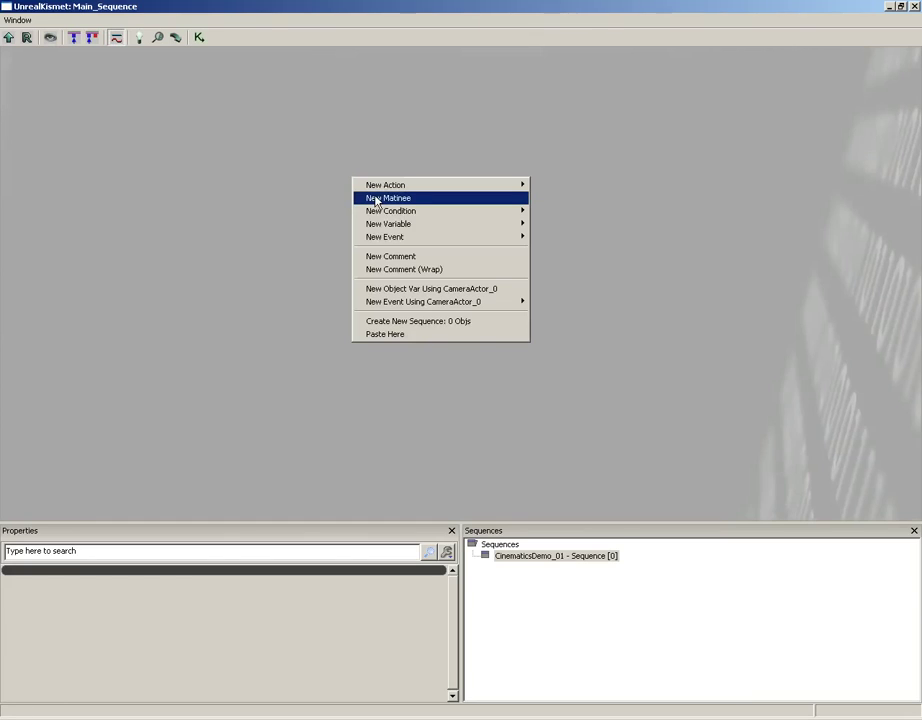
{"action": "left_click", "coordinate": [377, 198]}
{"action": "scroll", "coordinate": [400, 225], "scroll_direction": "up", "scroll_amount": 5}
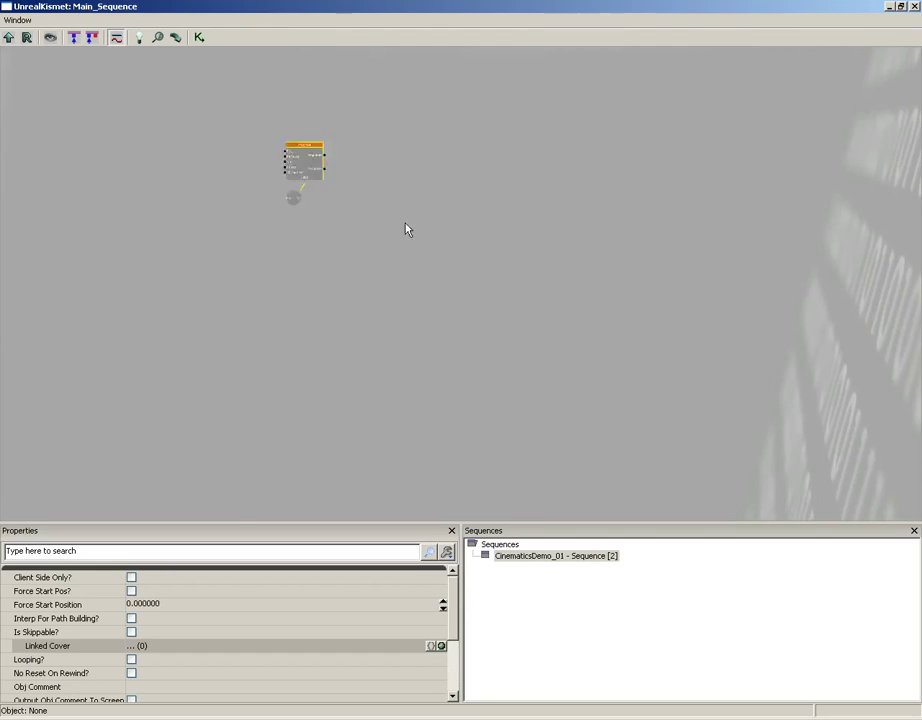
{"action": "scroll", "coordinate": [667, 418], "scroll_direction": "up", "scroll_amount": 1}
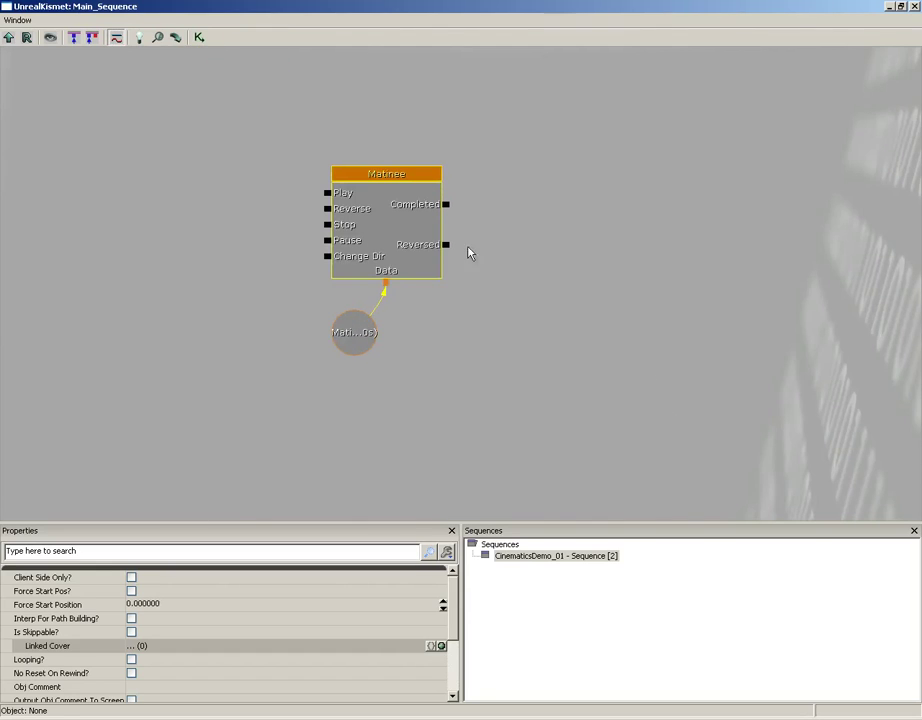
{"action": "double_click", "coordinate": [385, 232]}
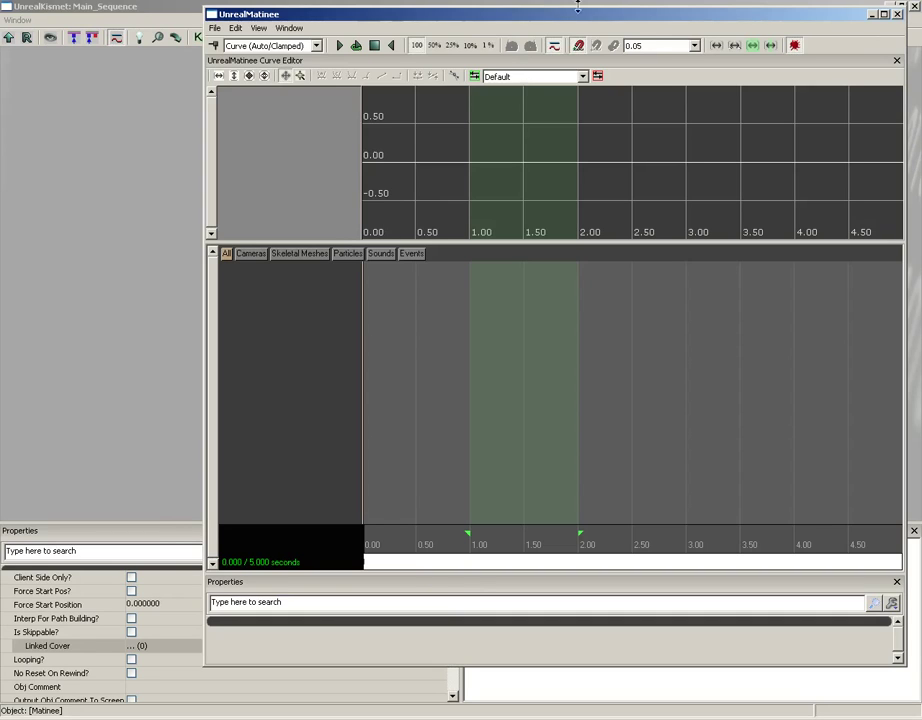
Close Kismet and reposition the Matinee window over the level viewport after bringing the camera actor into view.
{"action": "left_click_drag", "start_coordinate": [825, 19], "coordinate": [803, 29]}
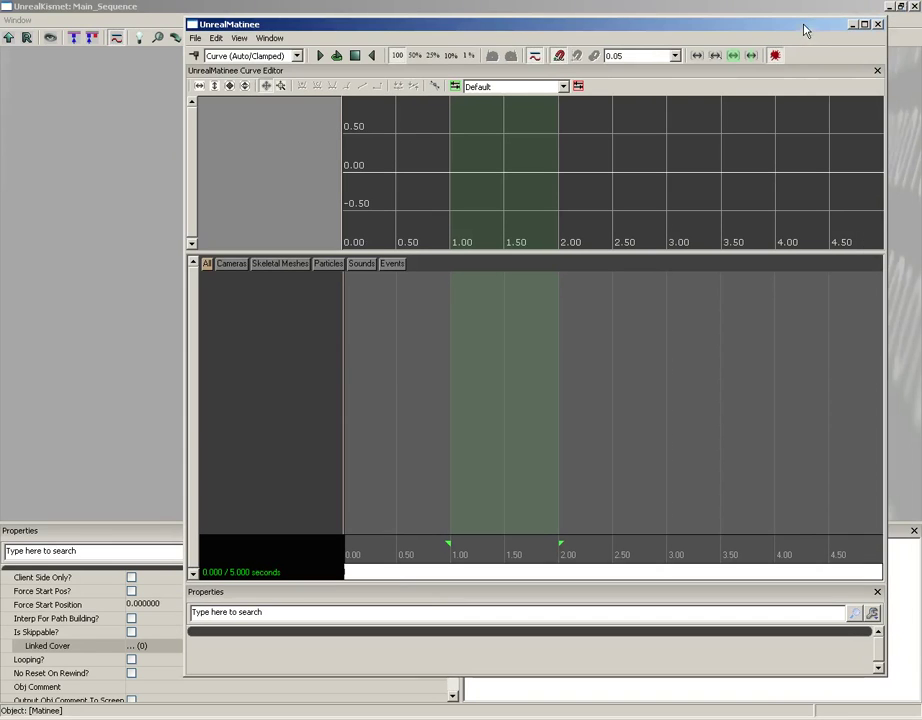
{"action": "left_click", "coordinate": [912, 7]}
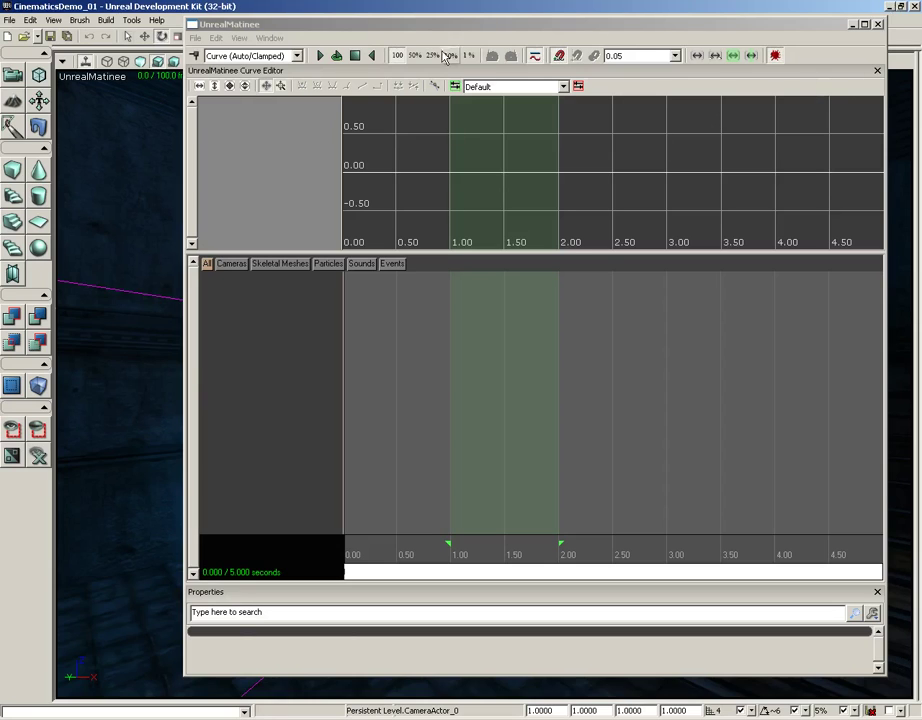
{"action": "left_click_drag", "start_coordinate": [398, 30], "coordinate": [840, 57]}
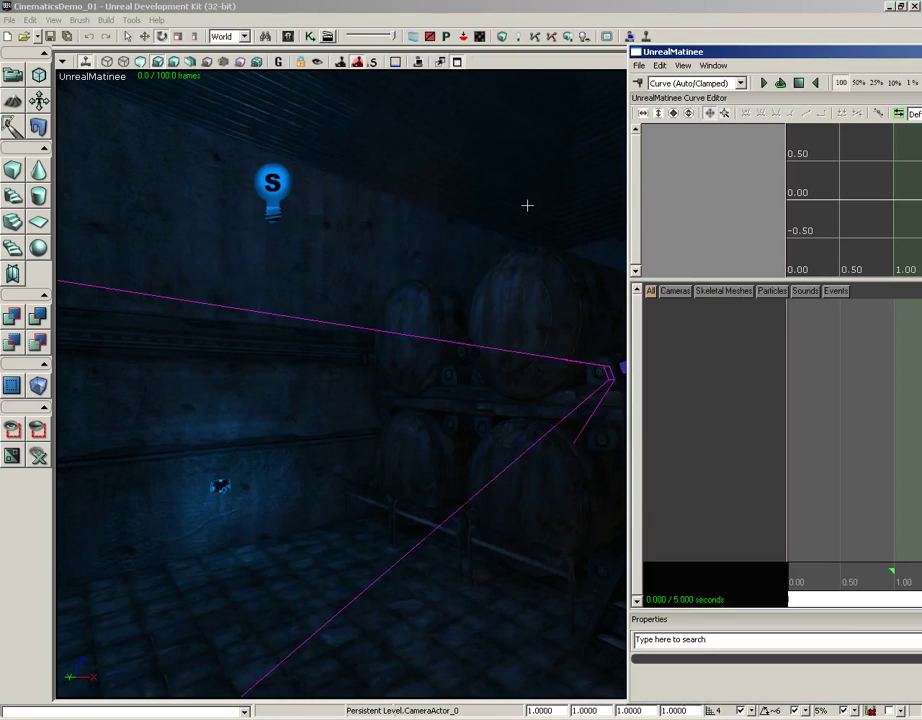
{"action": "left_click_drag", "start_coordinate": [558, 212], "coordinate": [613, 179]}
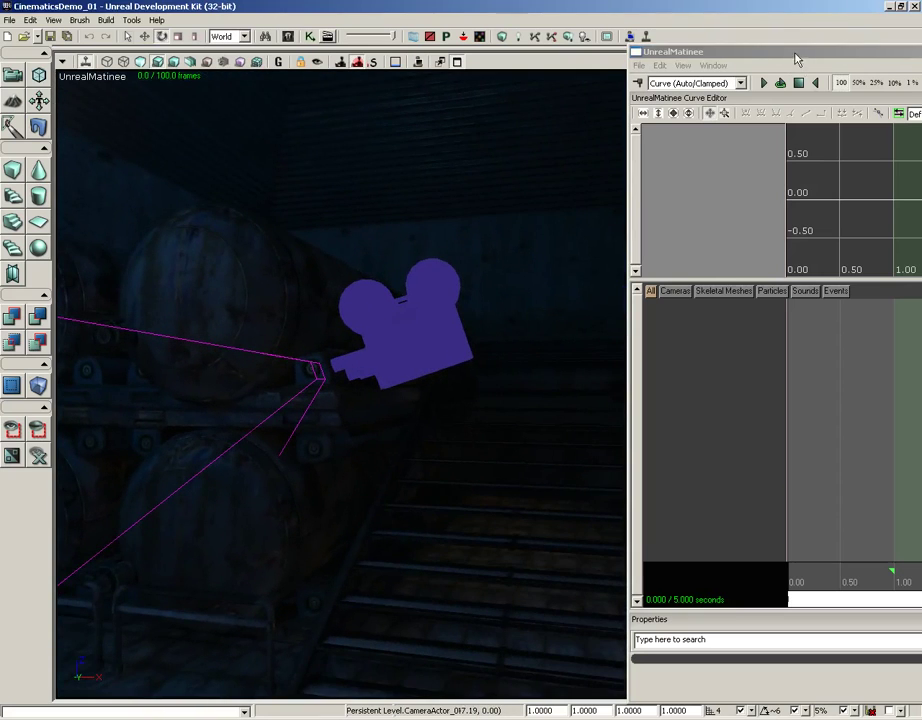
{"action": "left_click_drag", "start_coordinate": [527, 58], "coordinate": [335, 53]}
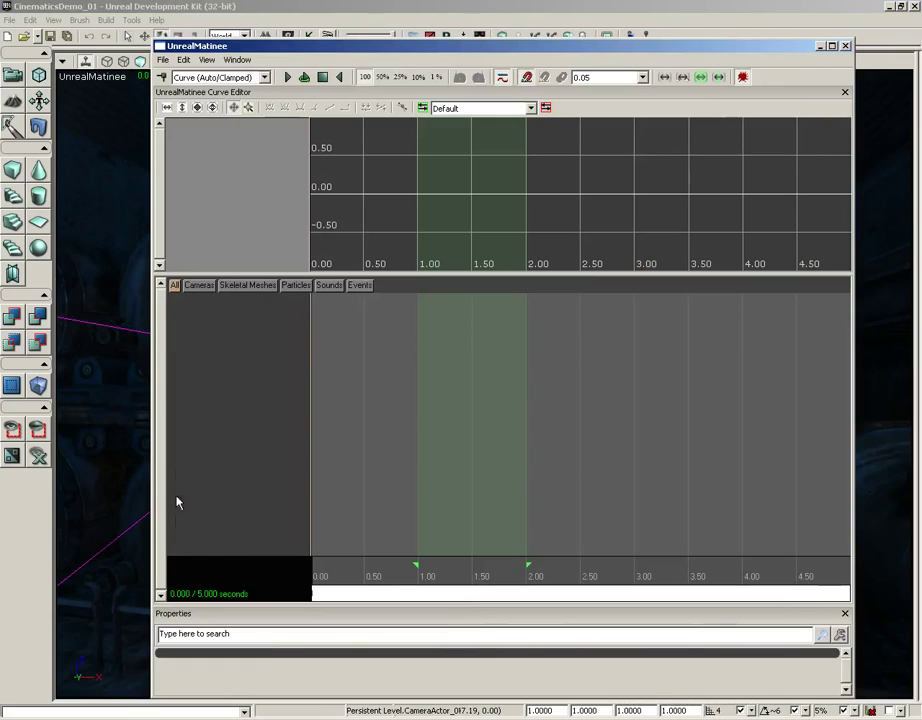
Add a camera group named ActionCam for the selected camera actor and select its Movement track.
{"action": "right_click", "coordinate": [218, 325]}
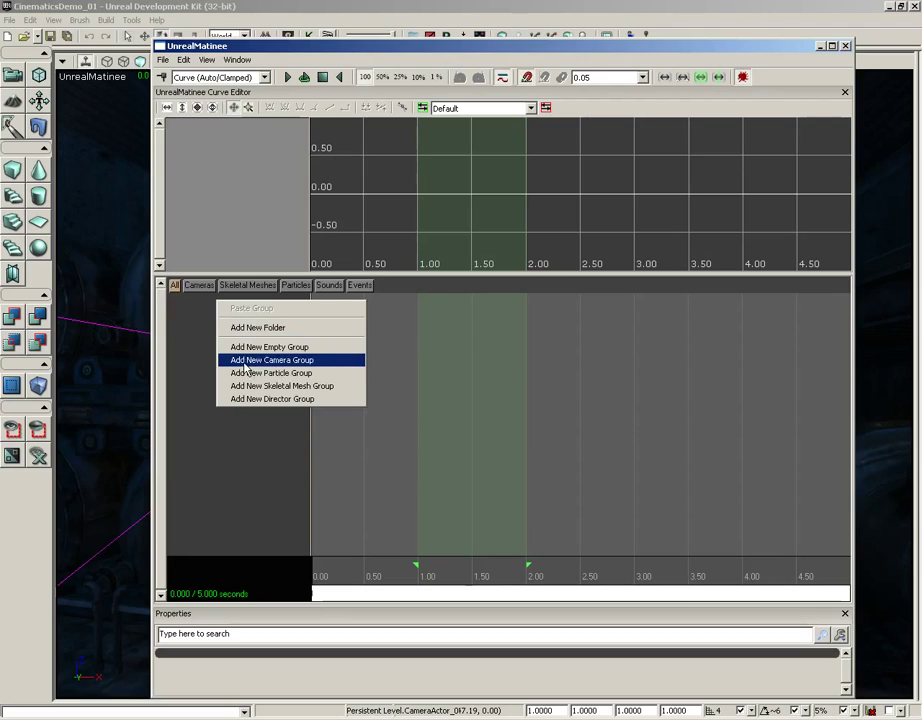
{"action": "left_click", "coordinate": [310, 362]}
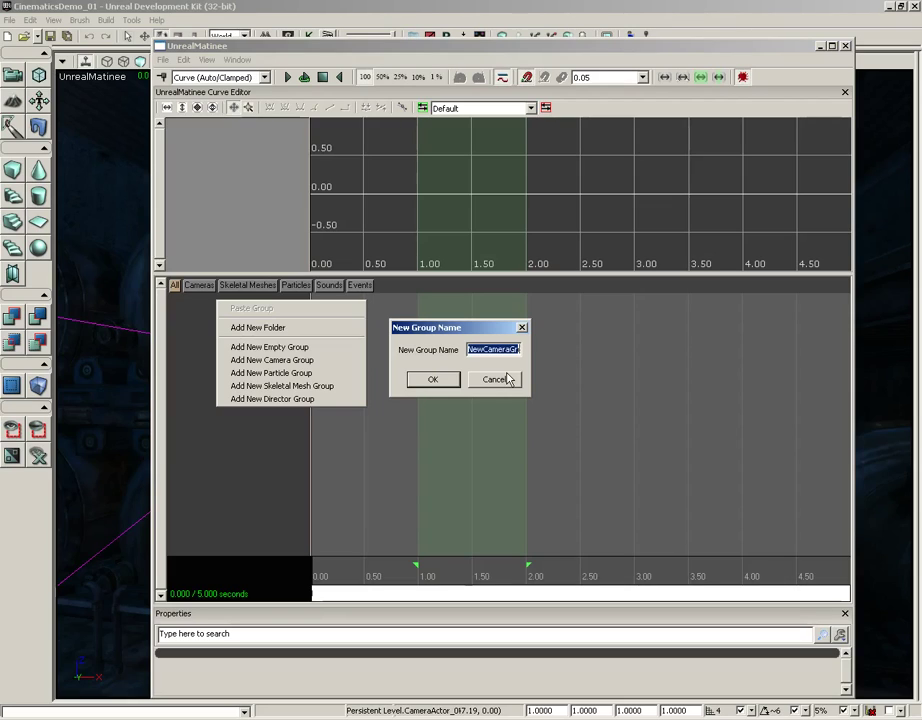
{"action": "type", "text": "Acti"}
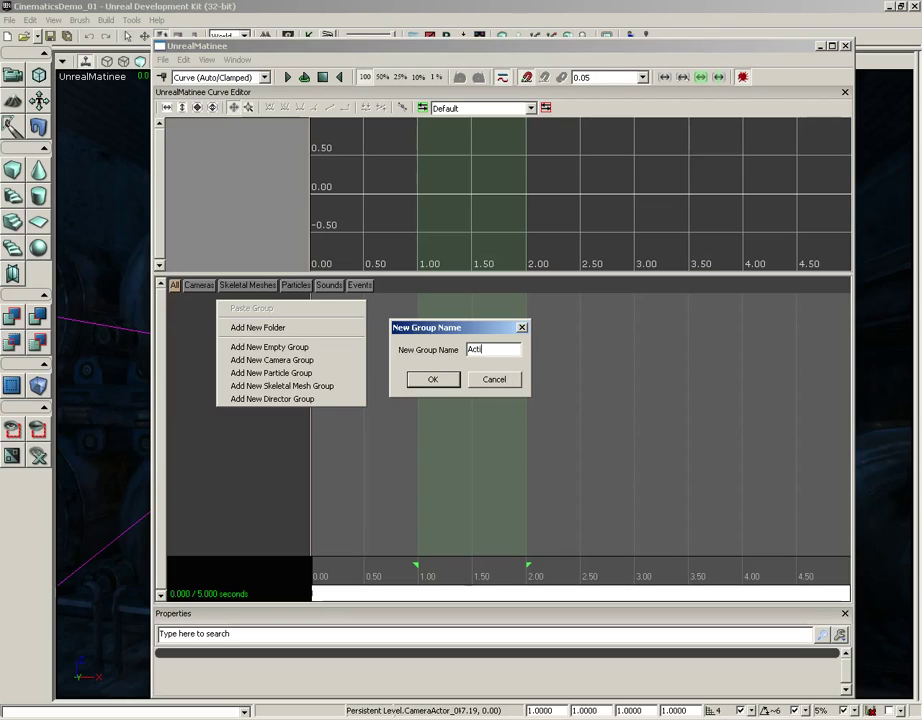
{"action": "type", "text": "onCam"}
{"action": "left_click", "coordinate": [451, 379]}
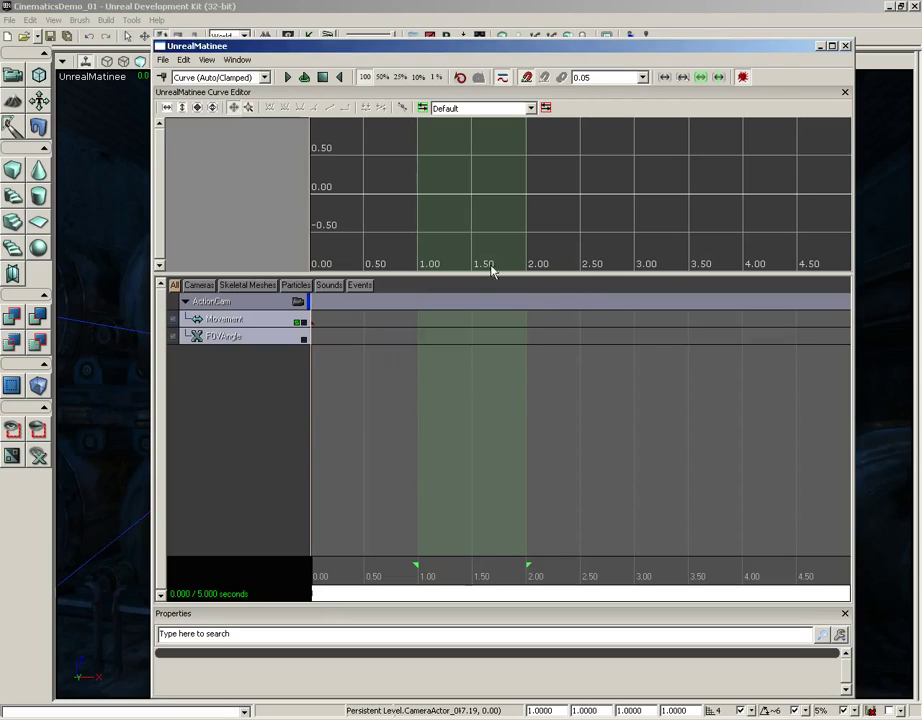
{"action": "left_click", "coordinate": [268, 321]}
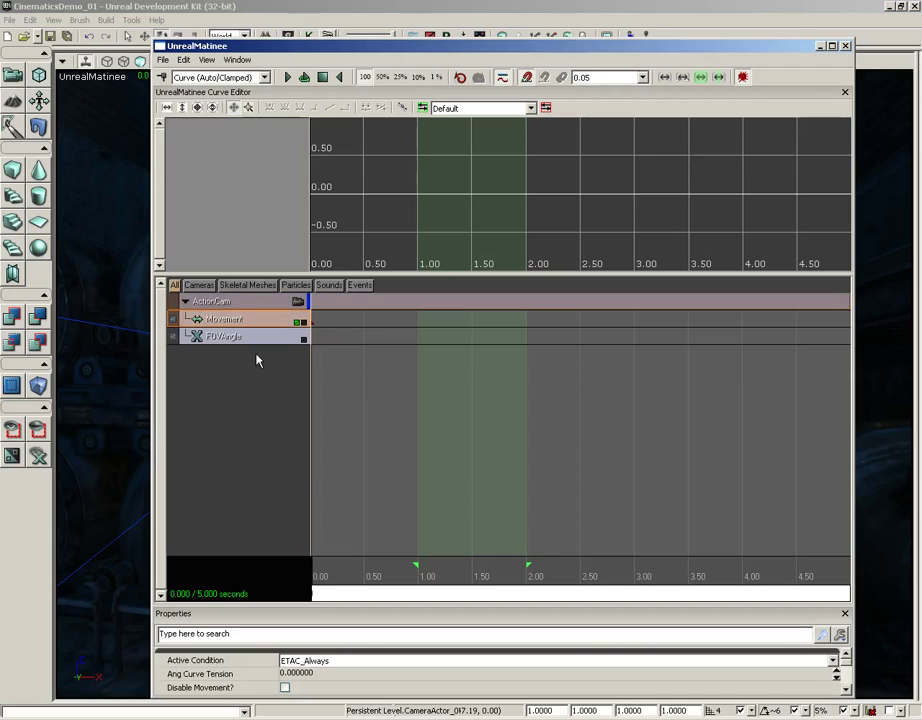
Select the FOVAngle track, move the Matinee window aside, and restore the four-viewport layout with the perspective view fully uncovered.
{"action": "left_click", "coordinate": [256, 341]}
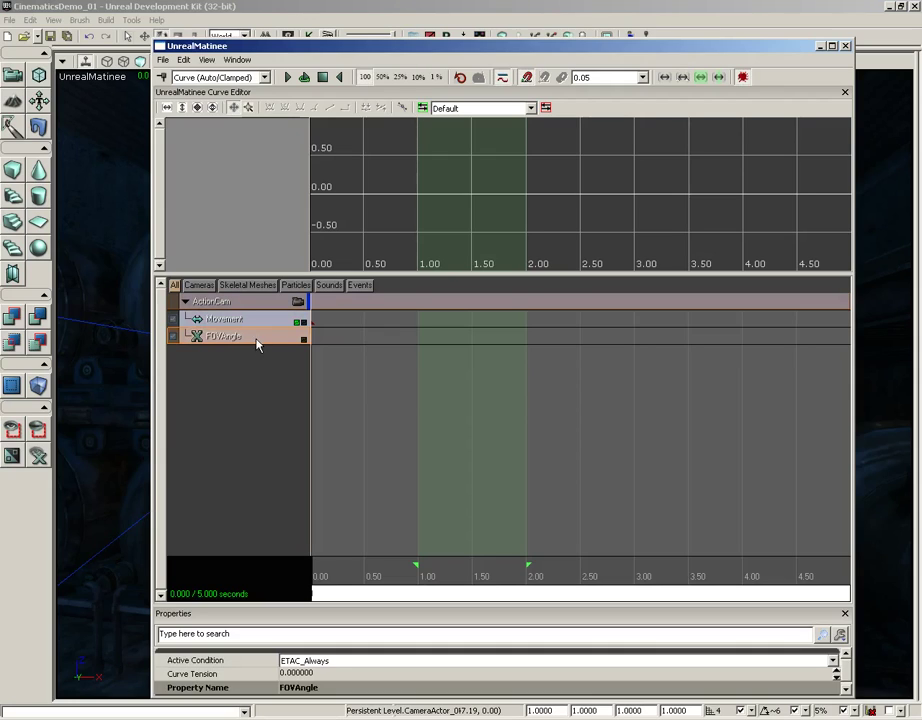
{"action": "left_click_drag", "start_coordinate": [326, 46], "coordinate": [704, 53]}
{"action": "left_click", "coordinate": [457, 61]}
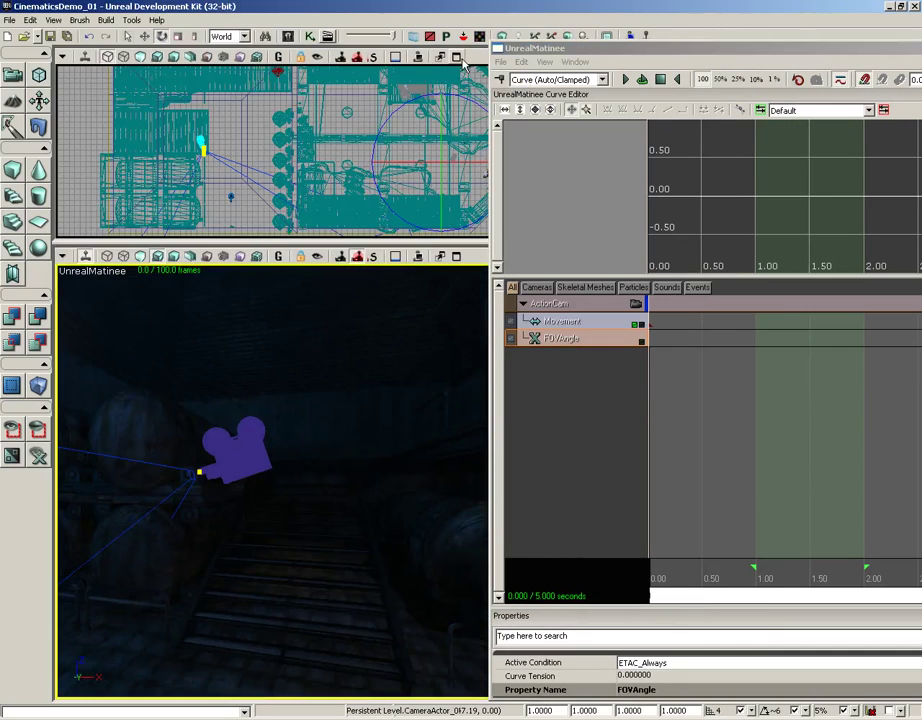
{"action": "mouse_move", "coordinate": [325, 174]}
{"action": "left_mouse_down"}
{"action": "mouse_move", "coordinate": [366, 183]}
{"action": "mouse_move", "coordinate": [326, 171]}
{"action": "left_mouse_up"}
{"action": "left_click_drag", "start_coordinate": [355, 341], "coordinate": [404, 403]}
{"action": "left_click_drag", "start_coordinate": [570, 49], "coordinate": [654, 51]}
{"action": "left_click_drag", "start_coordinate": [503, 390], "coordinate": [440, 388]}
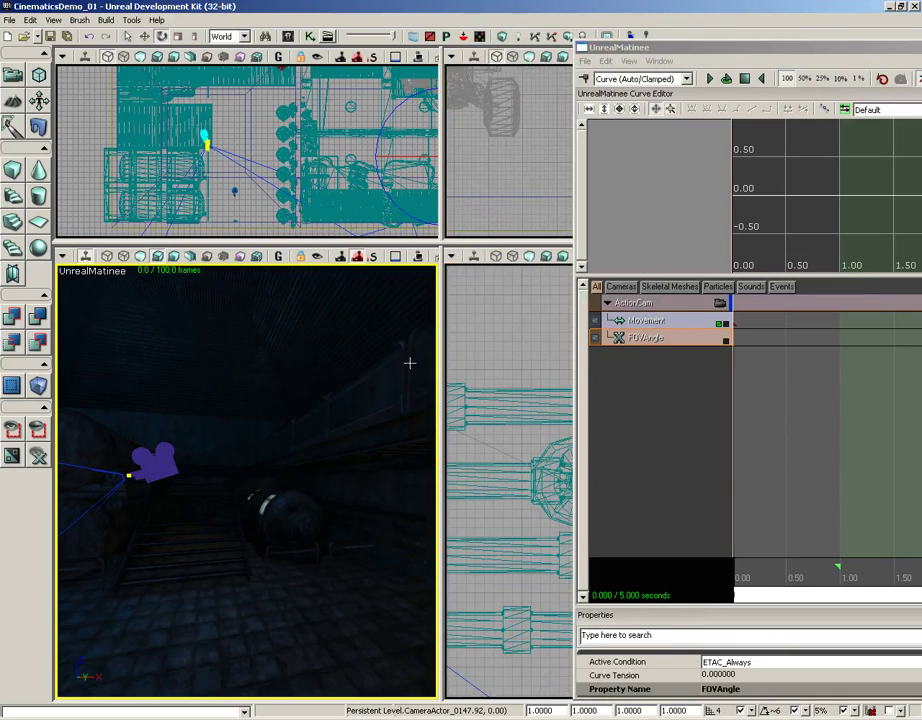
Narrow the Matinee window beside the perspective viewport and make that viewport look through the ActionCam group's camera.
{"action": "left_click_drag", "start_coordinate": [711, 50], "coordinate": [354, 35]}
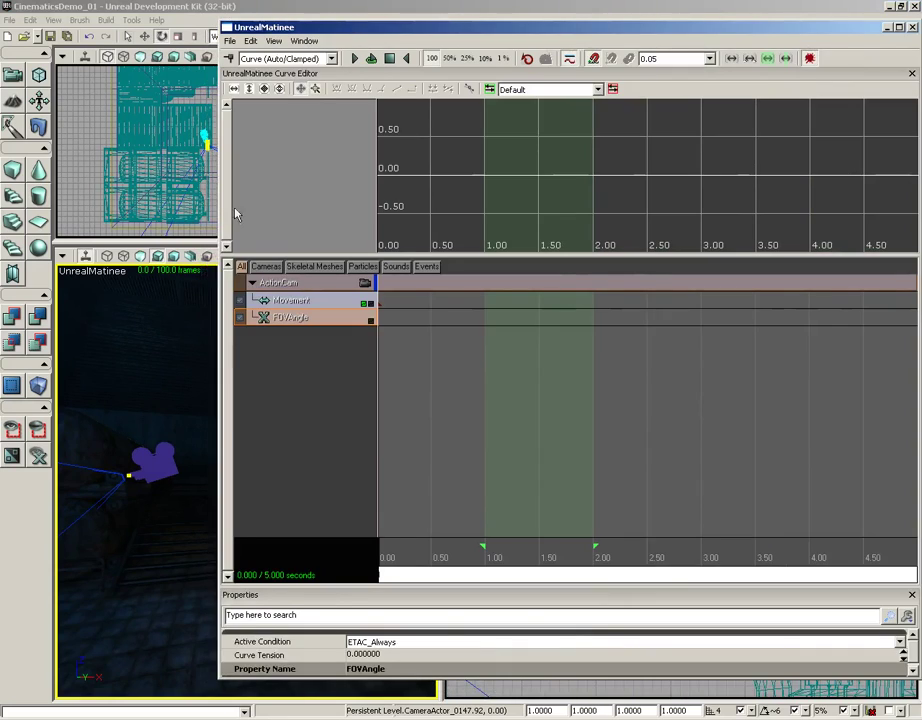
{"action": "left_click_drag", "start_coordinate": [218, 331], "coordinate": [457, 348]}
{"action": "left_click_drag", "start_coordinate": [372, 355], "coordinate": [294, 486]}
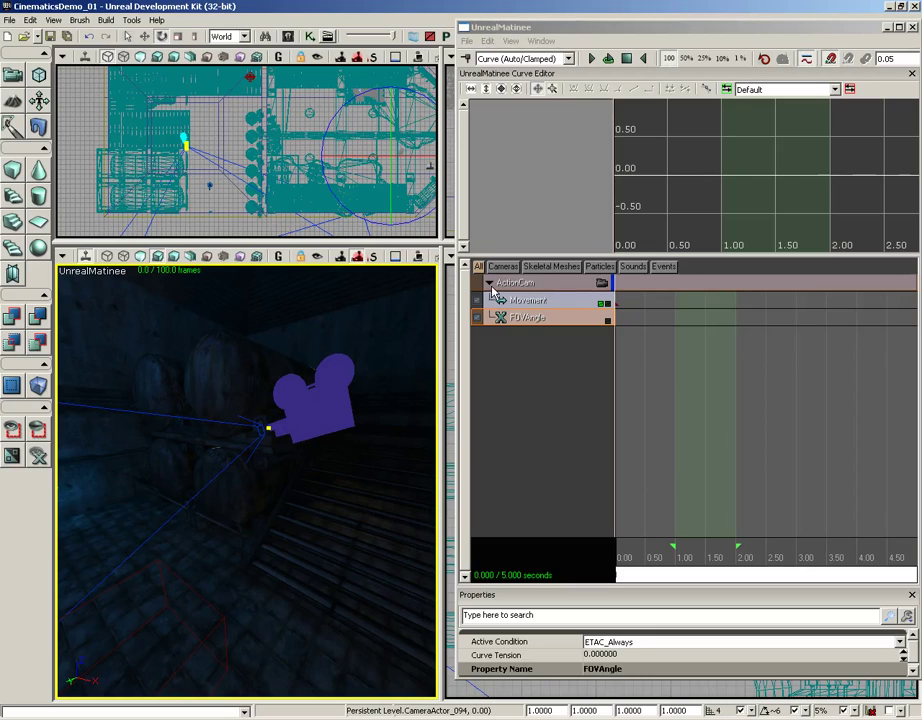
{"action": "left_click", "coordinate": [600, 284]}
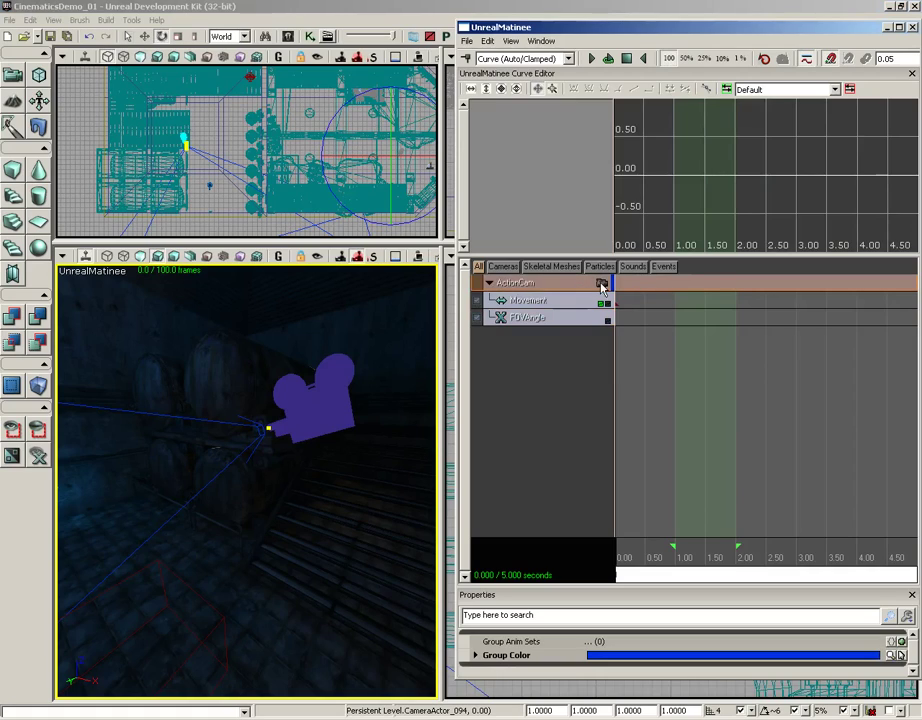
{"action": "left_click", "coordinate": [601, 284]}
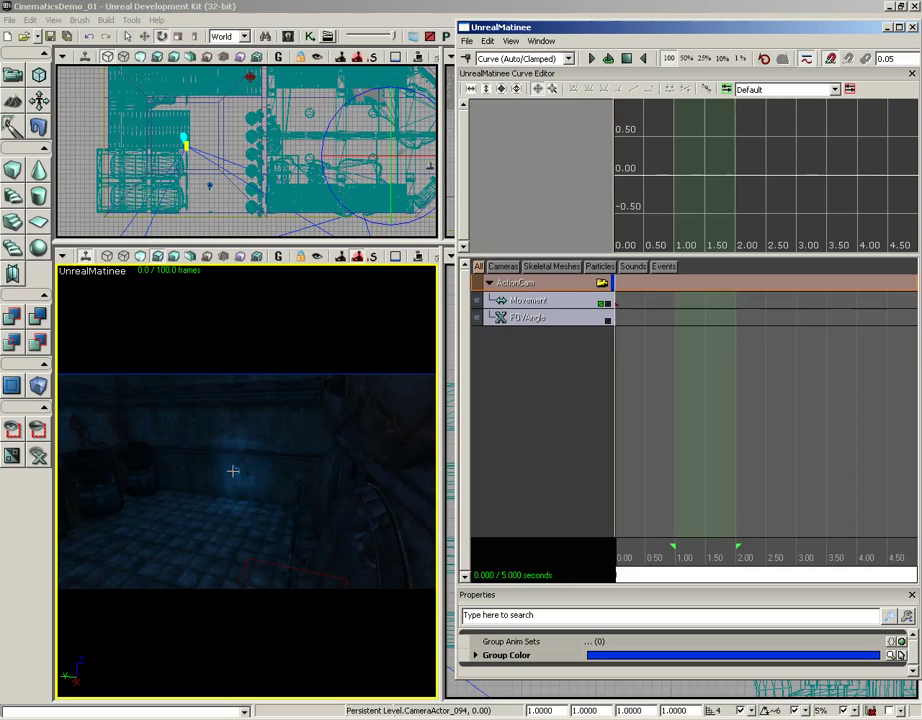
Add a key to the FOVAngle track at 0.00 seconds and set its value to 45.
{"action": "left_click", "coordinate": [540, 318]}
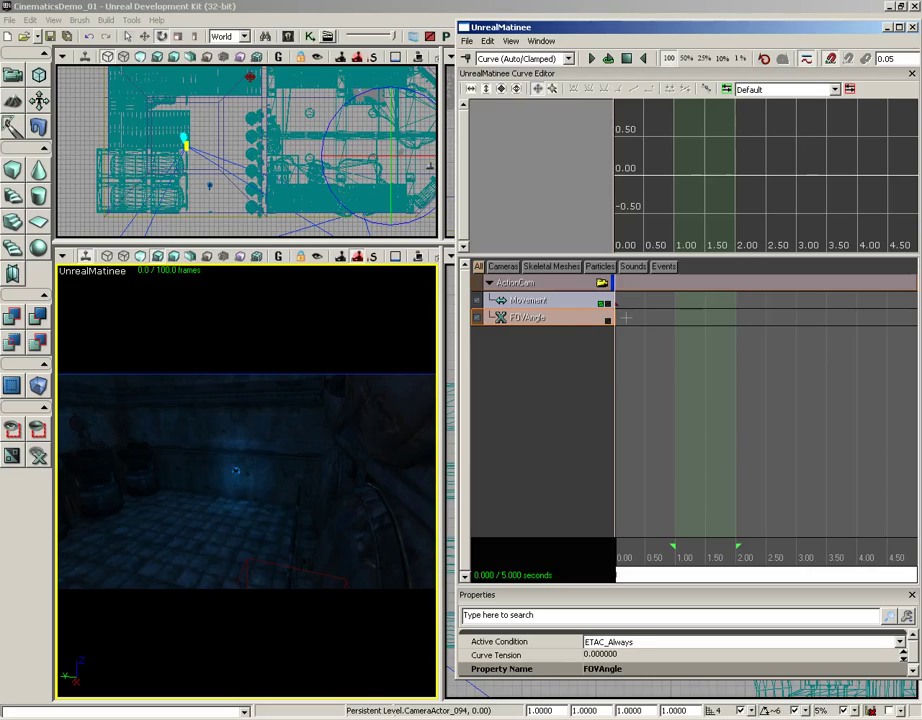
{"action": "key", "text": "Return"}
{"action": "left_click_drag", "start_coordinate": [650, 380], "coordinate": [692, 374]}
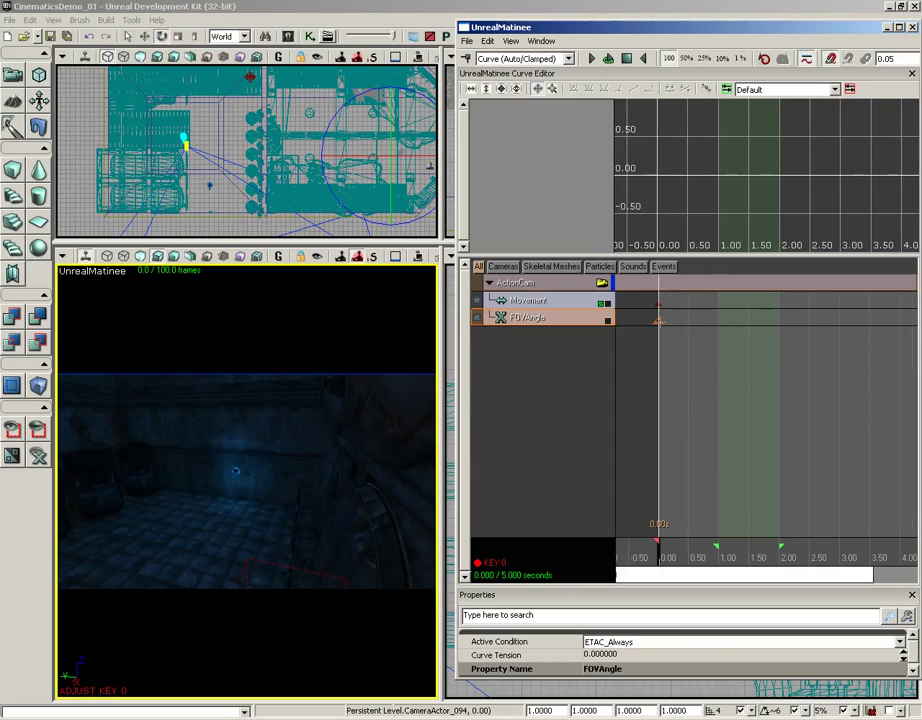
{"action": "right_click", "coordinate": [658, 321]}
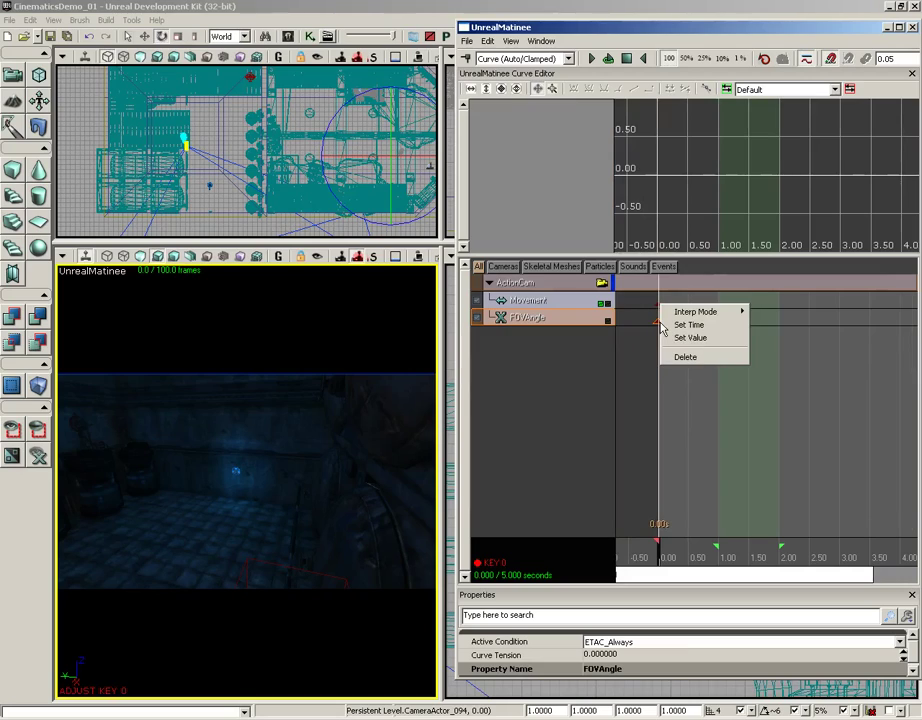
{"action": "left_click", "coordinate": [688, 337]}
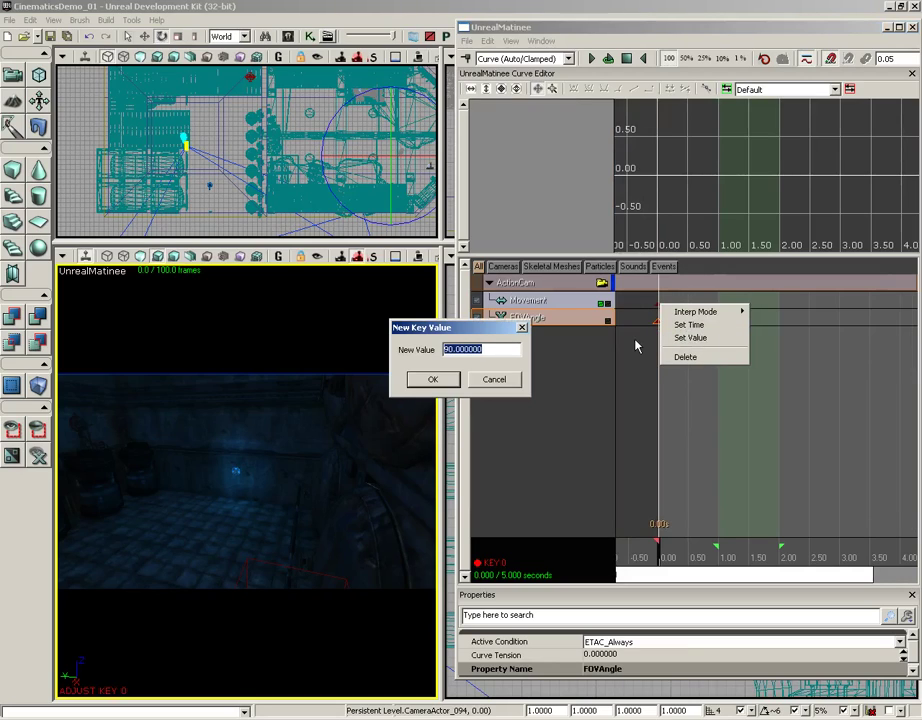
{"action": "type", "text": "40"}
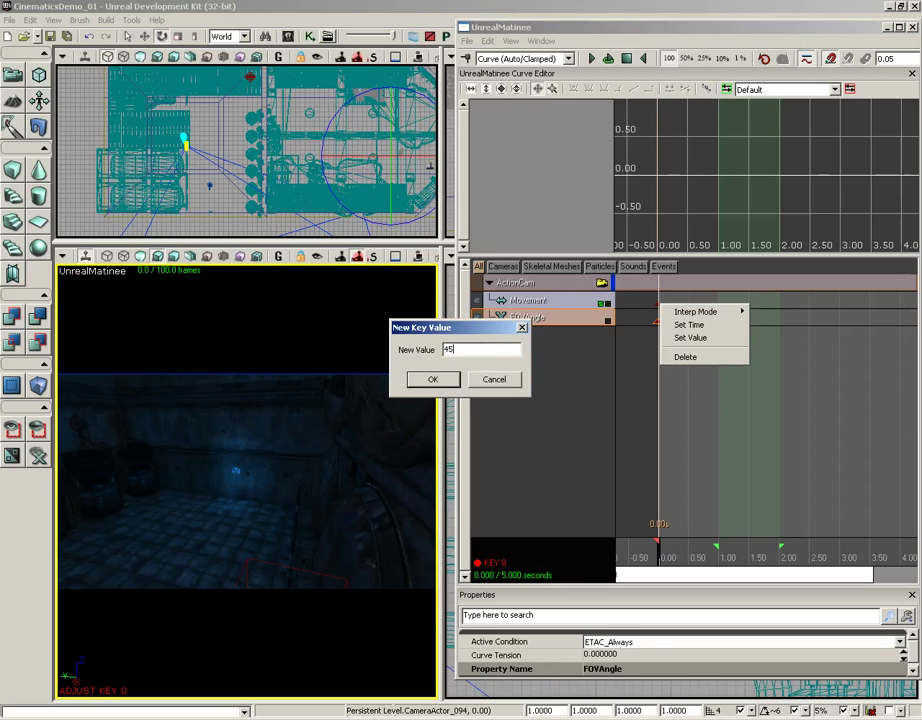
{"action": "key", "text": "Return"}
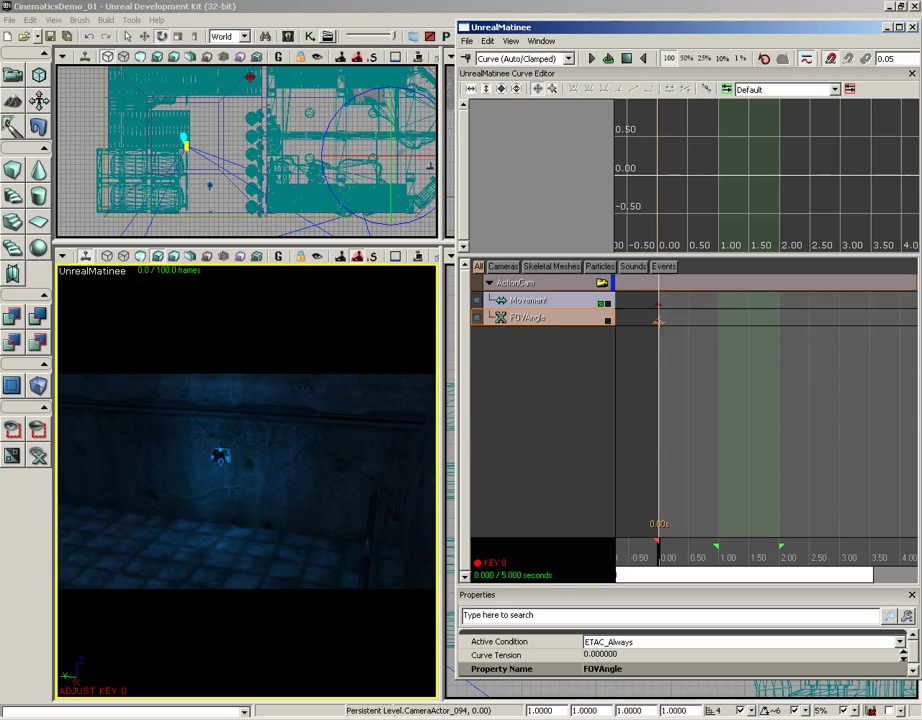
Narrow the field of view further by setting the FOVAngle key at 0.00 seconds to 35.
{"action": "right_click", "coordinate": [657, 320]}
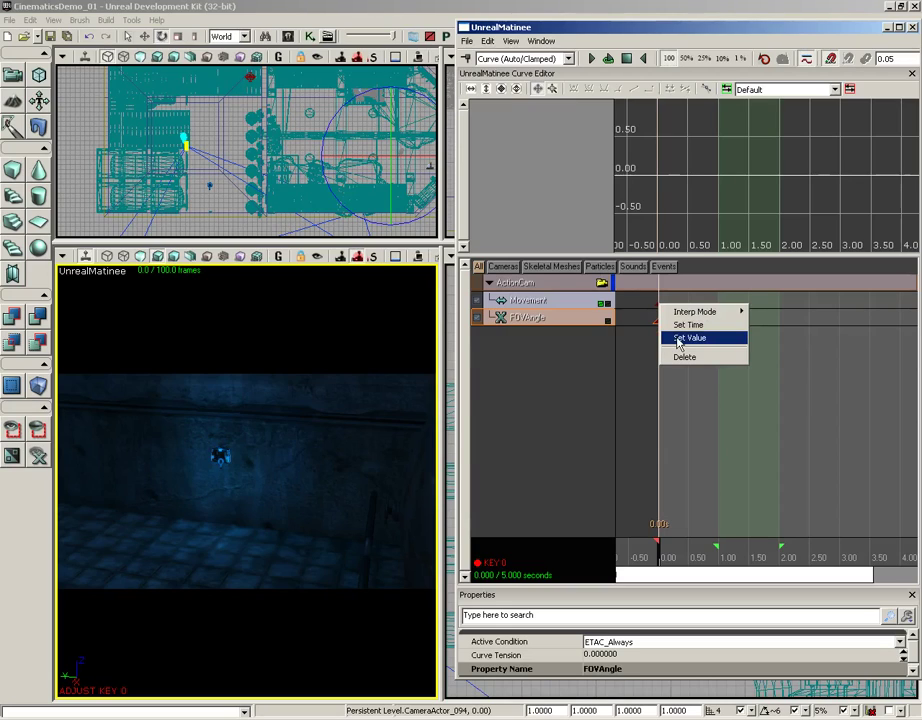
{"action": "left_click", "coordinate": [679, 338]}
{"action": "type", "text": "35"}
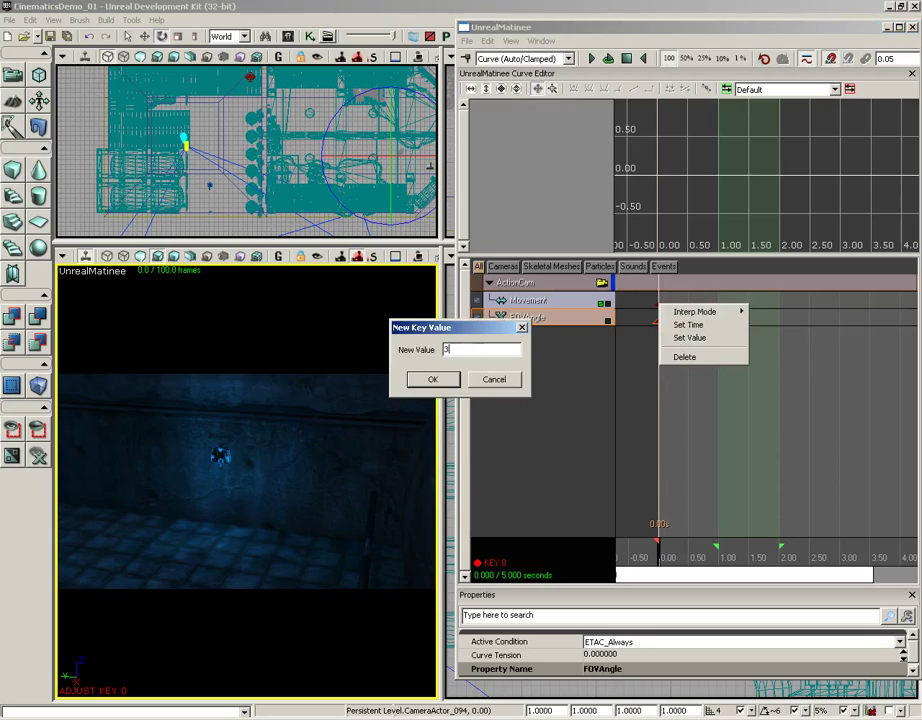
{"action": "key", "text": "Return"}
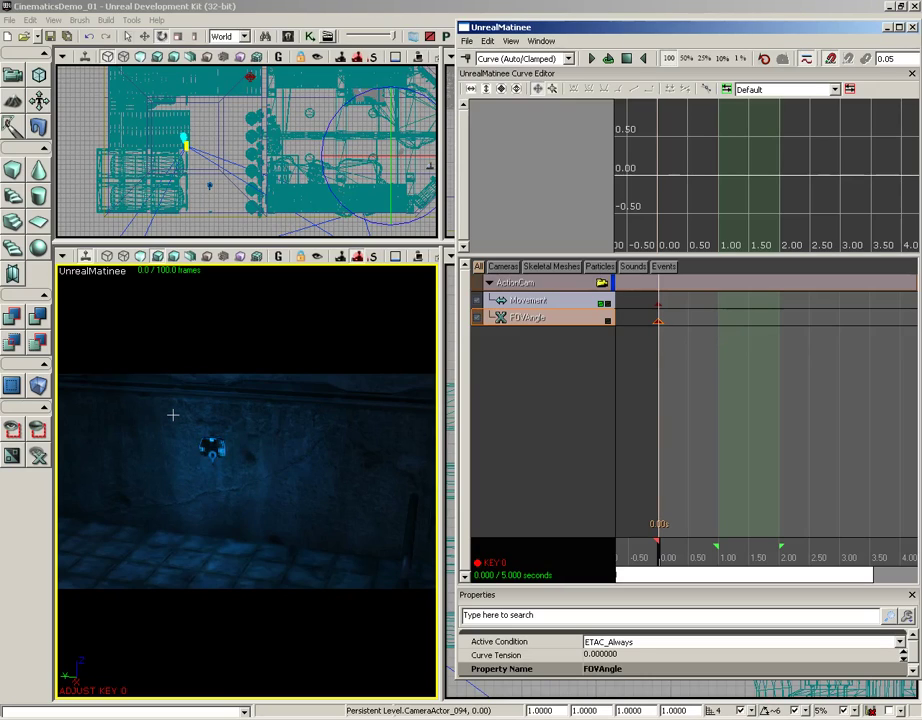
Select the Movement key at 0.00 seconds and try to re-aim the camera so the wall light sits nearer the frame's centre.
{"action": "left_click", "coordinate": [658, 304]}
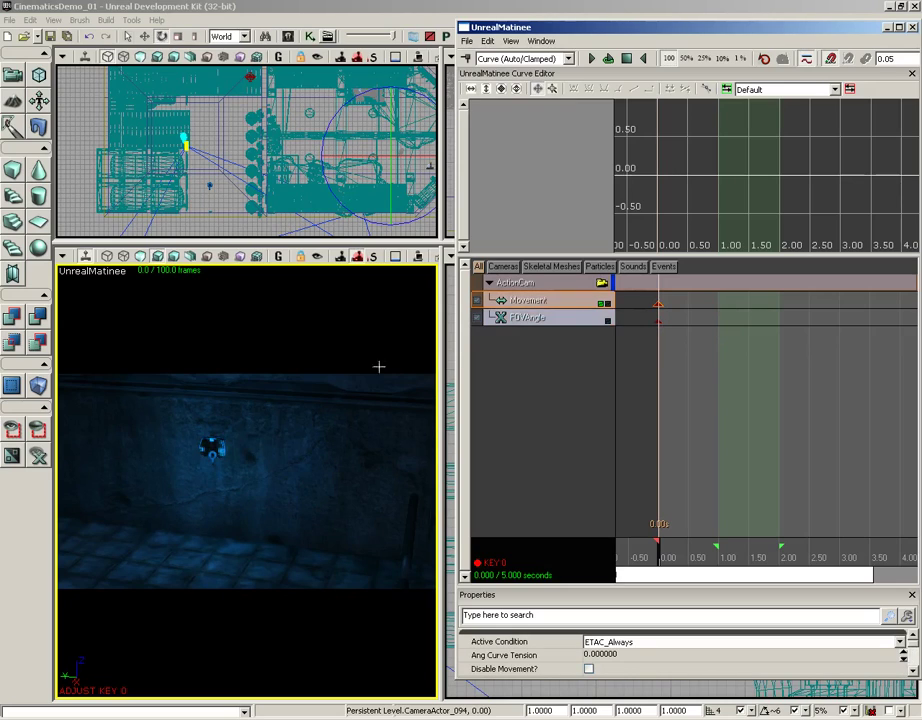
{"action": "right_click", "coordinate": [286, 392]}
{"action": "left_click", "coordinate": [658, 304]}
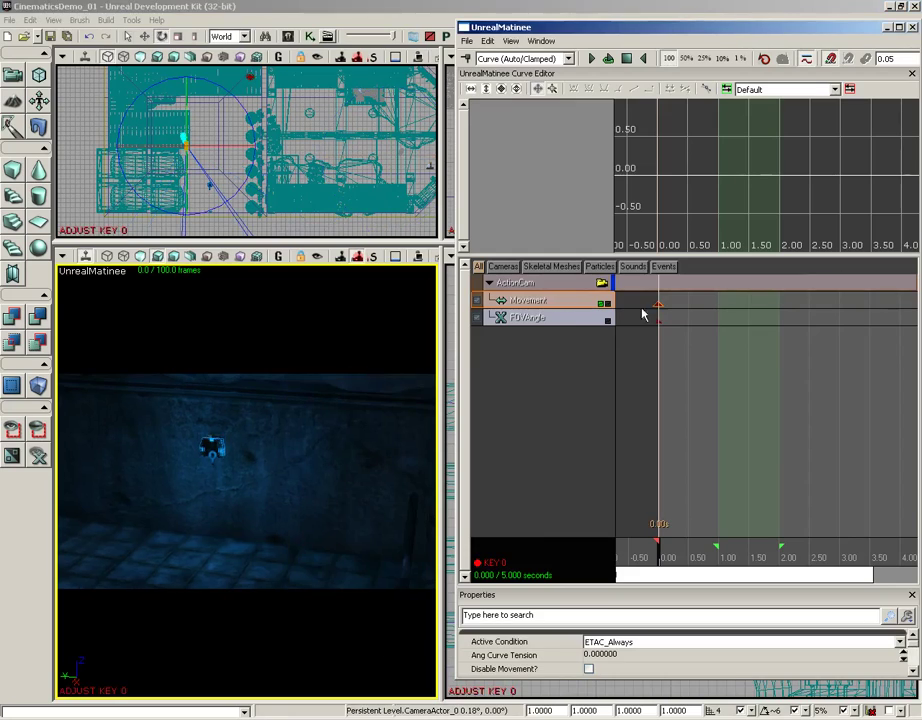
{"action": "right_click_drag", "start_coordinate": [290, 422], "coordinate": [276, 418]}
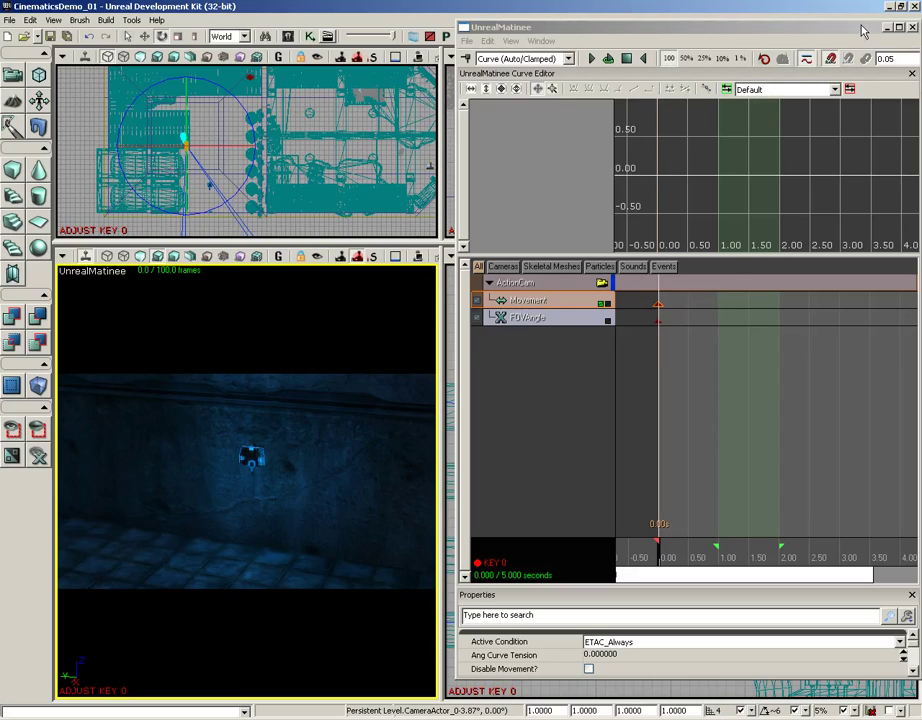
Choose a timeline snap size of 0.05 and resize the Matinee window so the camera view stays uncovered.
{"action": "left_click_drag", "start_coordinate": [864, 30], "coordinate": [707, 30]}
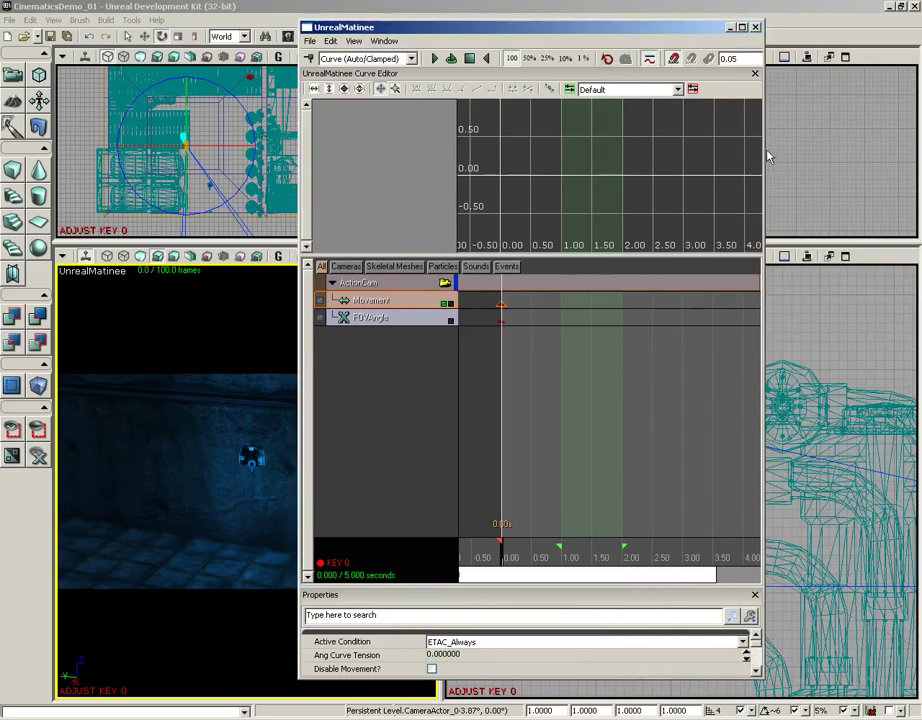
{"action": "left_click_drag", "start_coordinate": [764, 149], "coordinate": [893, 145]}
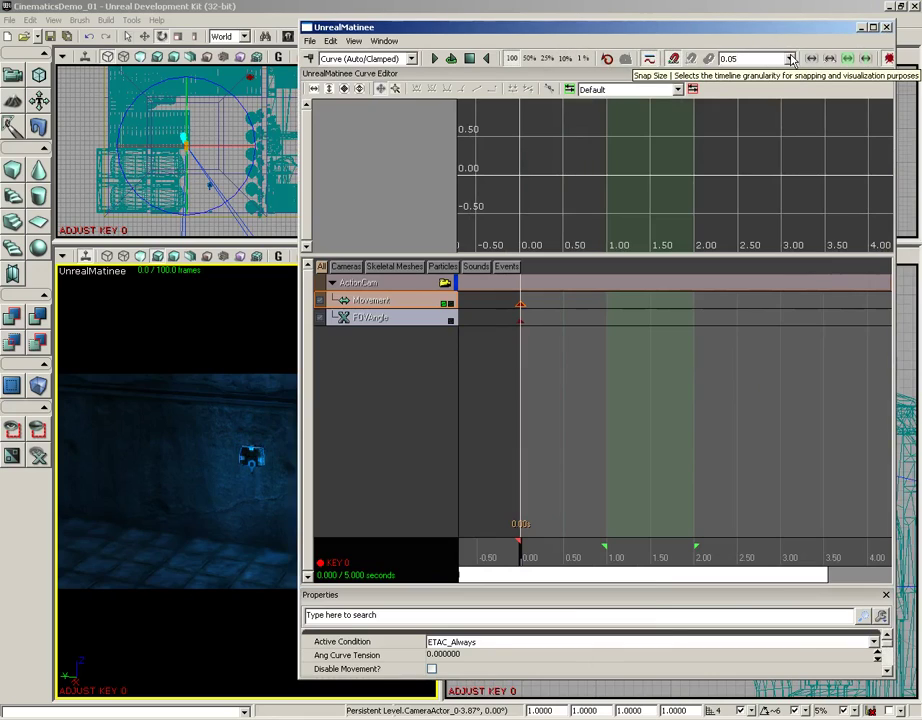
{"action": "left_click", "coordinate": [790, 59]}
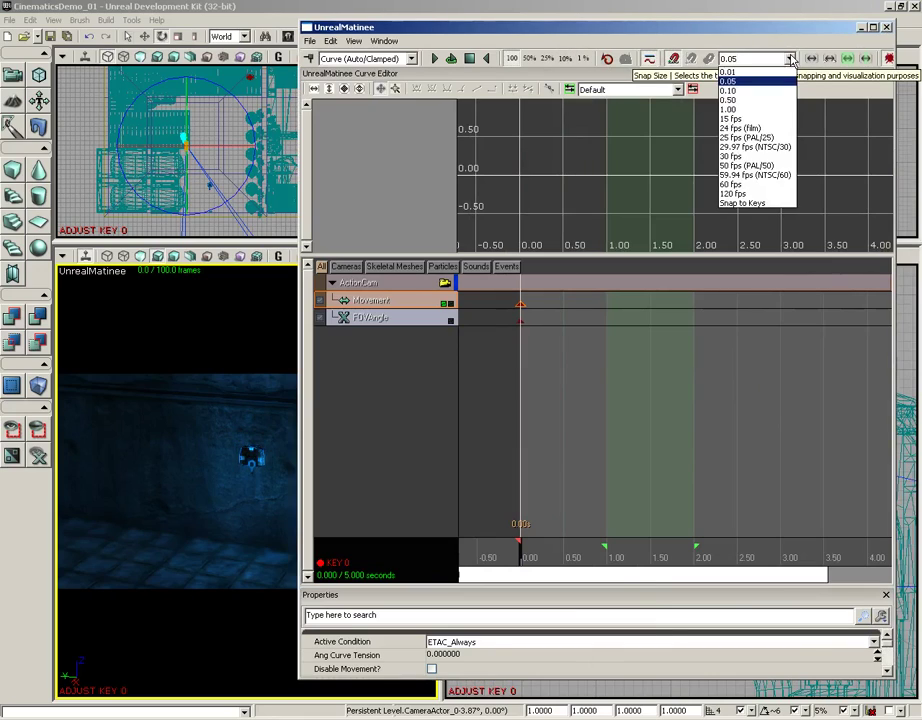
{"action": "left_click", "coordinate": [733, 82]}
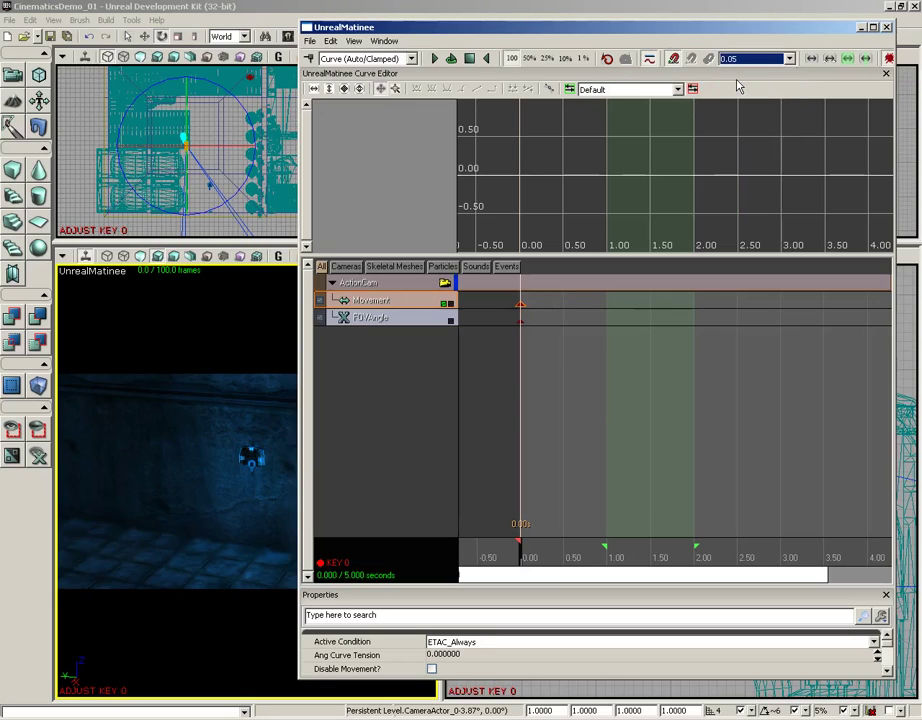
{"action": "left_click", "coordinate": [673, 60]}
{"action": "left_click_drag", "start_coordinate": [302, 175], "coordinate": [445, 175]}
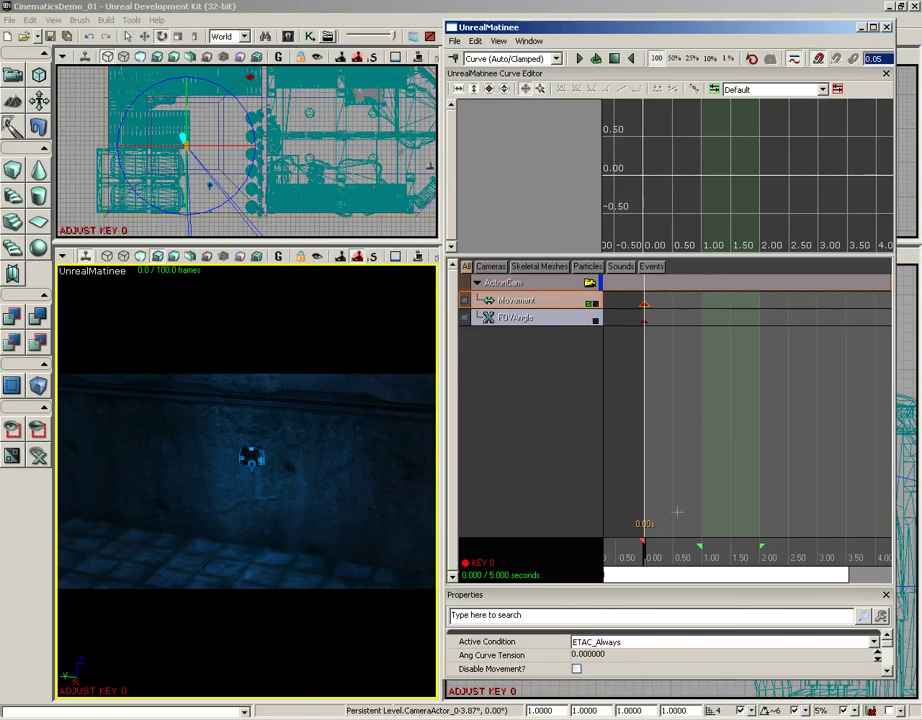
Try a Movement key at 0.50 seconds with the camera turned slightly, and delete that key.
{"action": "left_click_drag", "start_coordinate": [650, 560], "coordinate": [674, 546]}
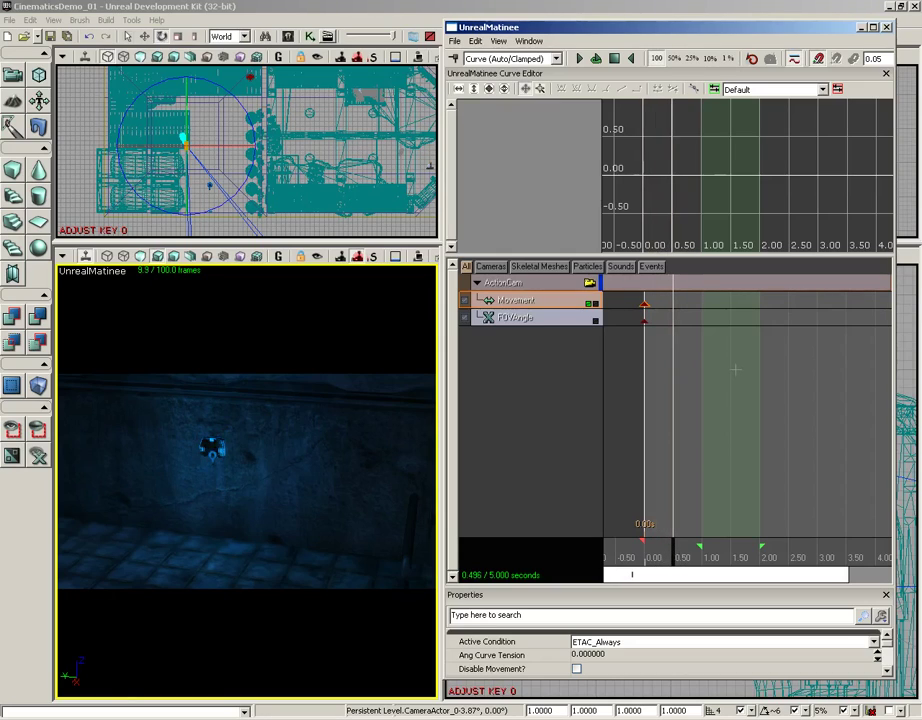
{"action": "key", "text": "Return"}
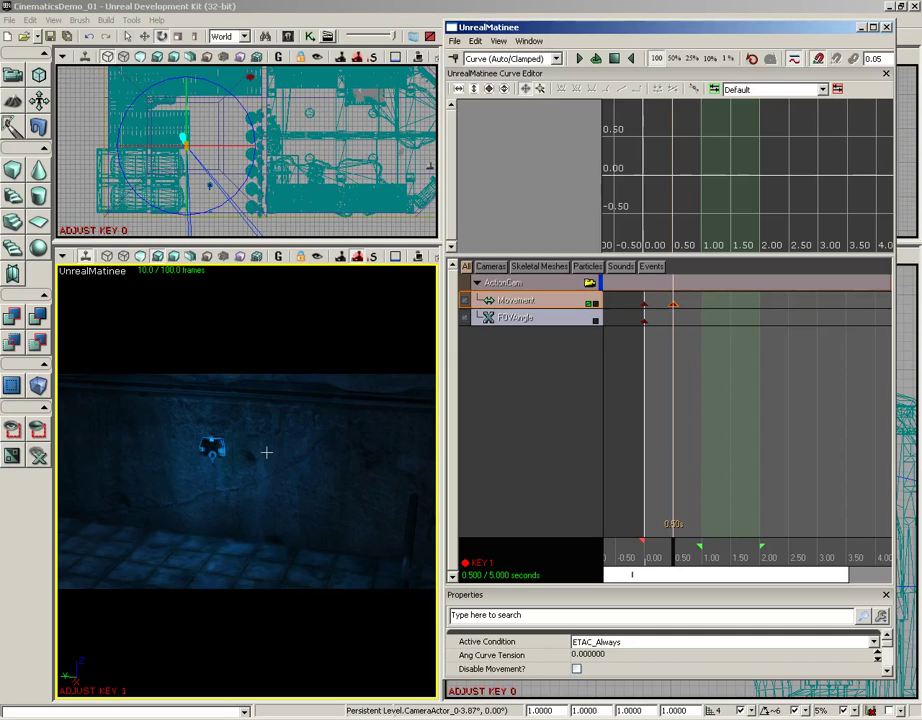
{"action": "left_click_drag", "start_coordinate": [268, 453], "coordinate": [208, 387]}
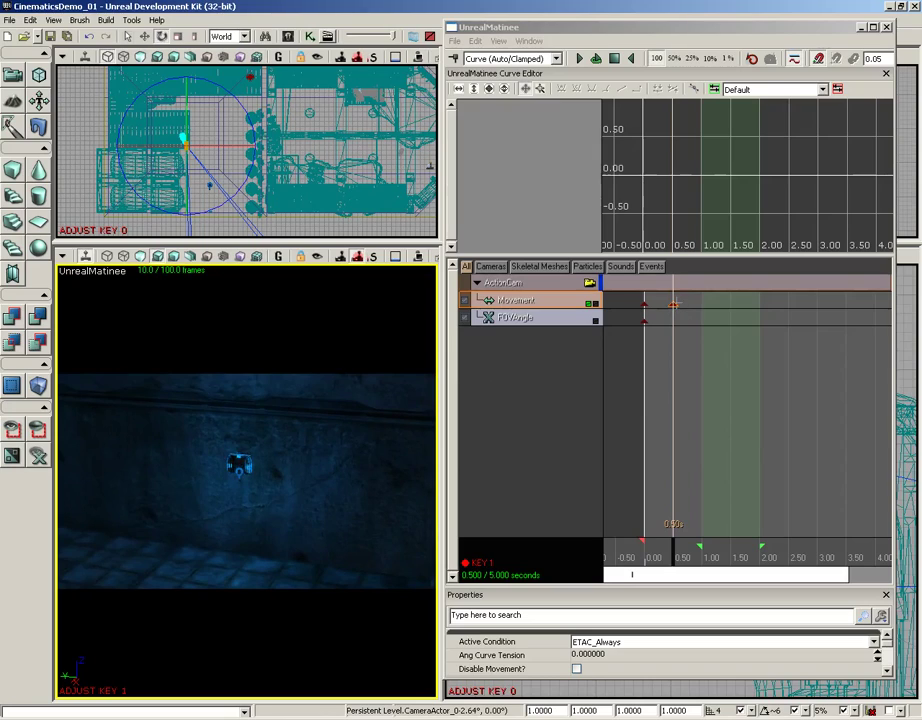
{"action": "left_click", "coordinate": [673, 304]}
{"action": "key", "text": "Delete"}
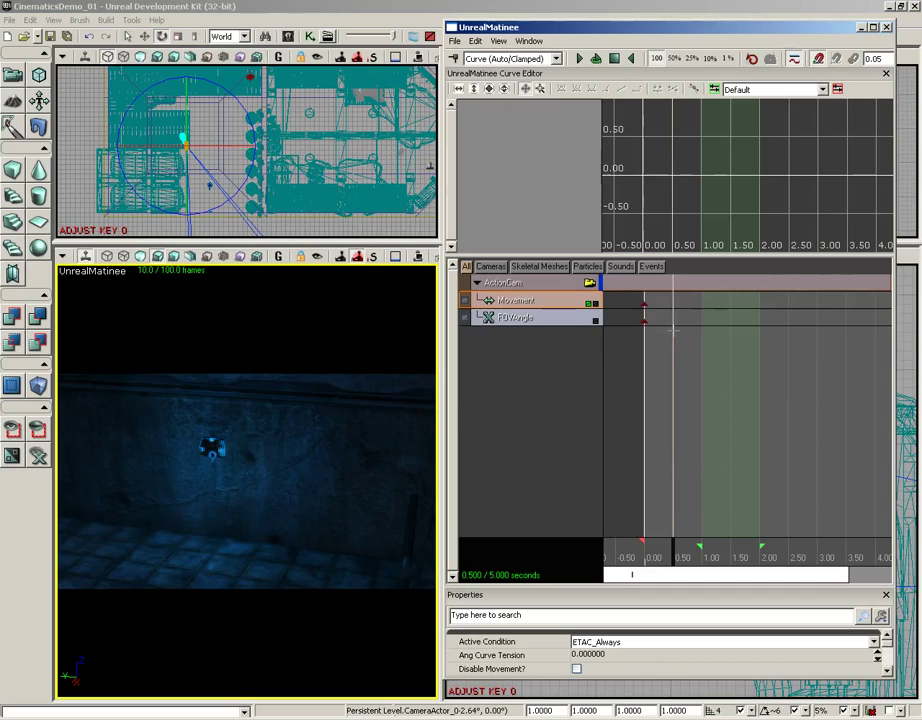
Add a FOVAngle key at 0.50 seconds and give it a wider value that restores the camera's original wide view.
{"action": "left_click", "coordinate": [530, 318]}
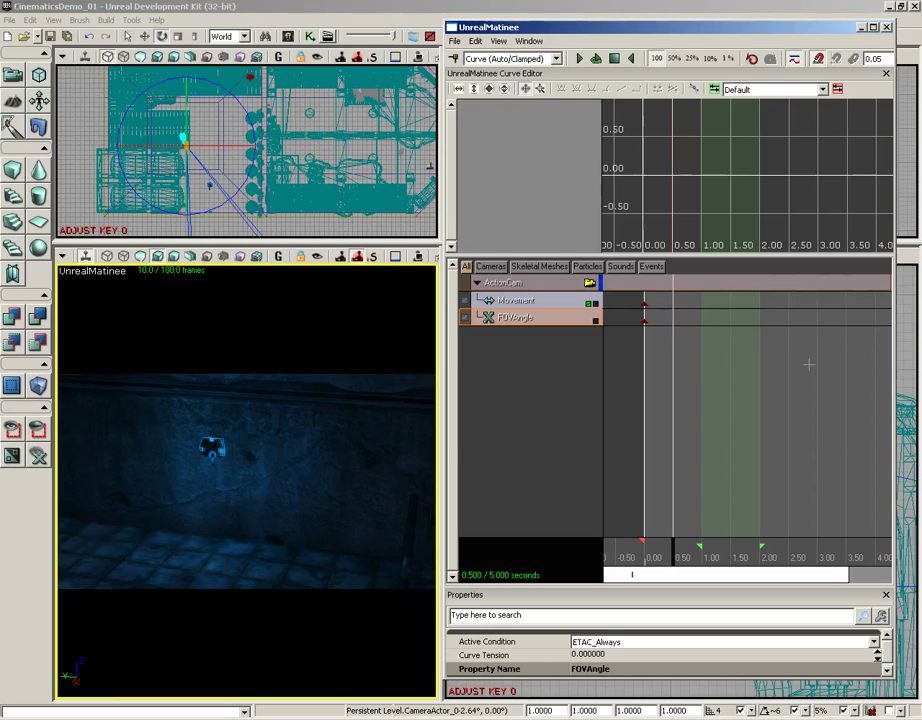
{"action": "key", "text": "Return"}
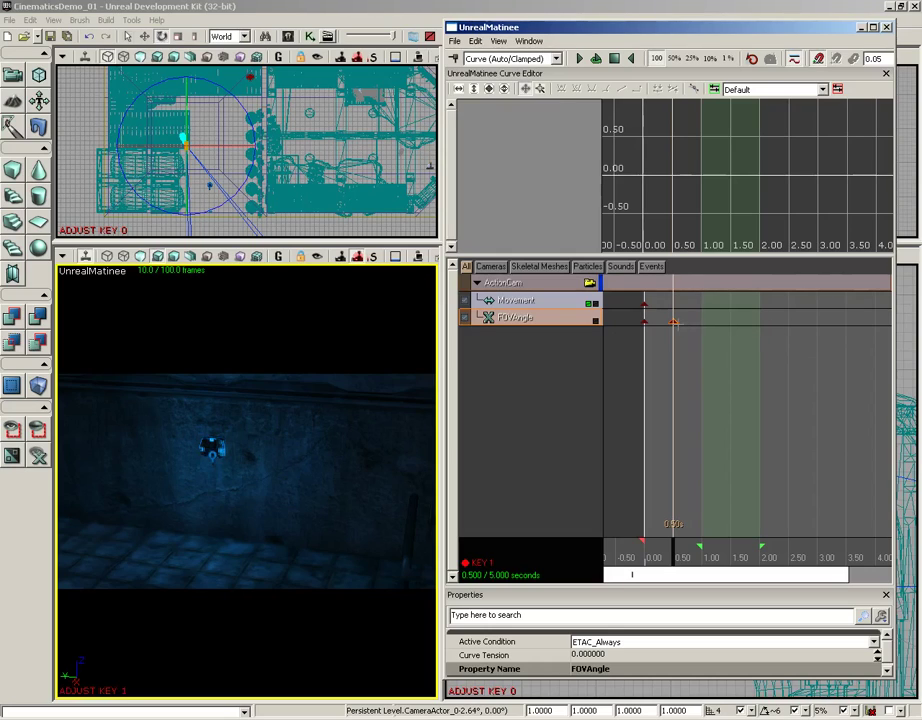
{"action": "right_click", "coordinate": [673, 322]}
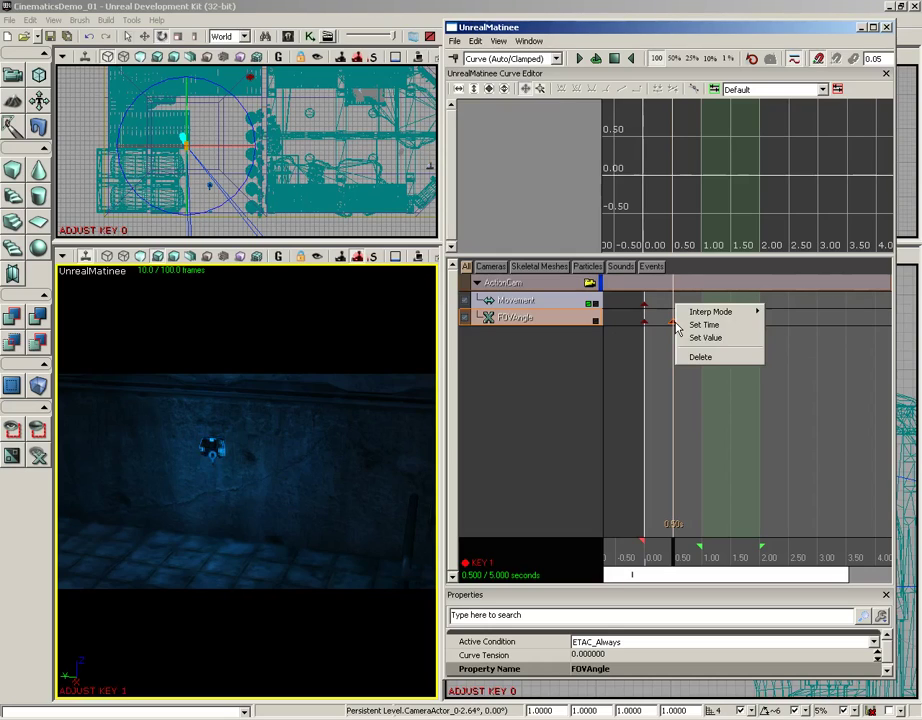
{"action": "left_click", "coordinate": [703, 337]}
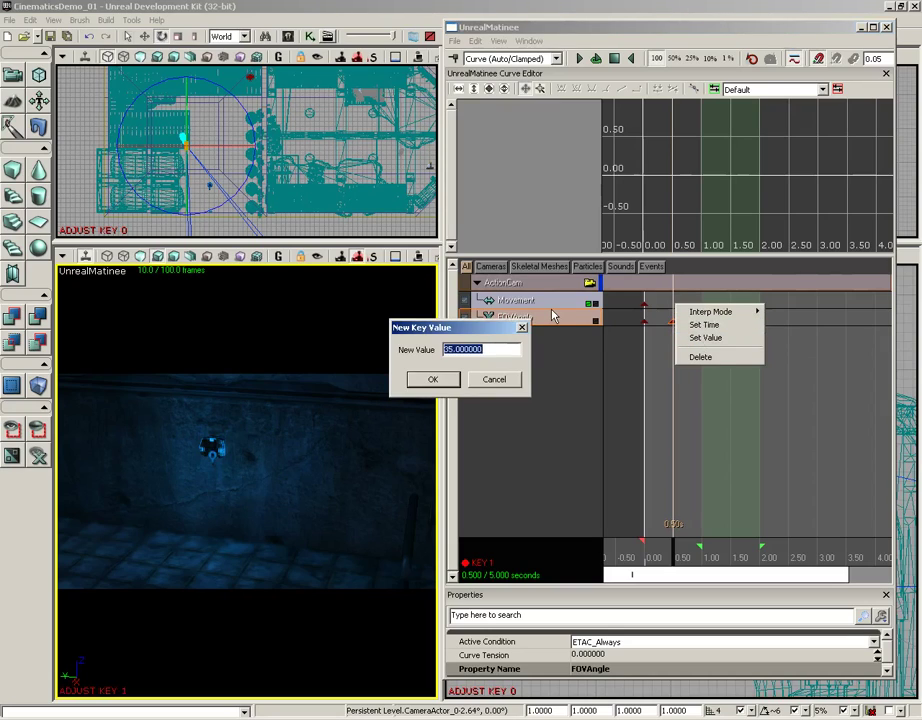
{"action": "key", "text": "Return"}
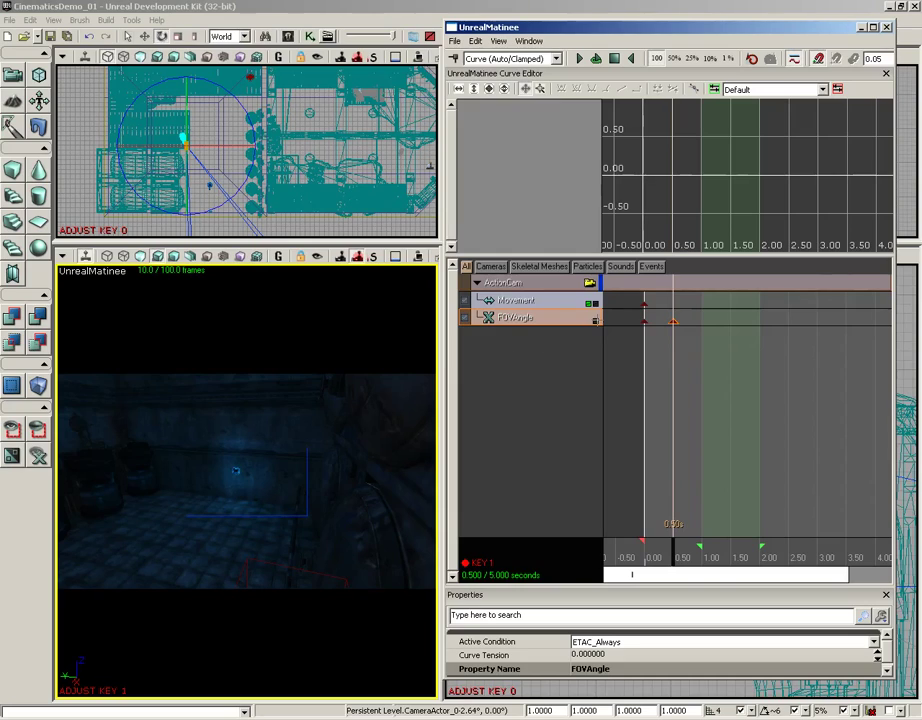
Add a Movement key at 1.00 seconds and turn the camera towards the wall with the thin light strip.
{"action": "left_click_drag", "start_coordinate": [672, 556], "coordinate": [704, 558]}
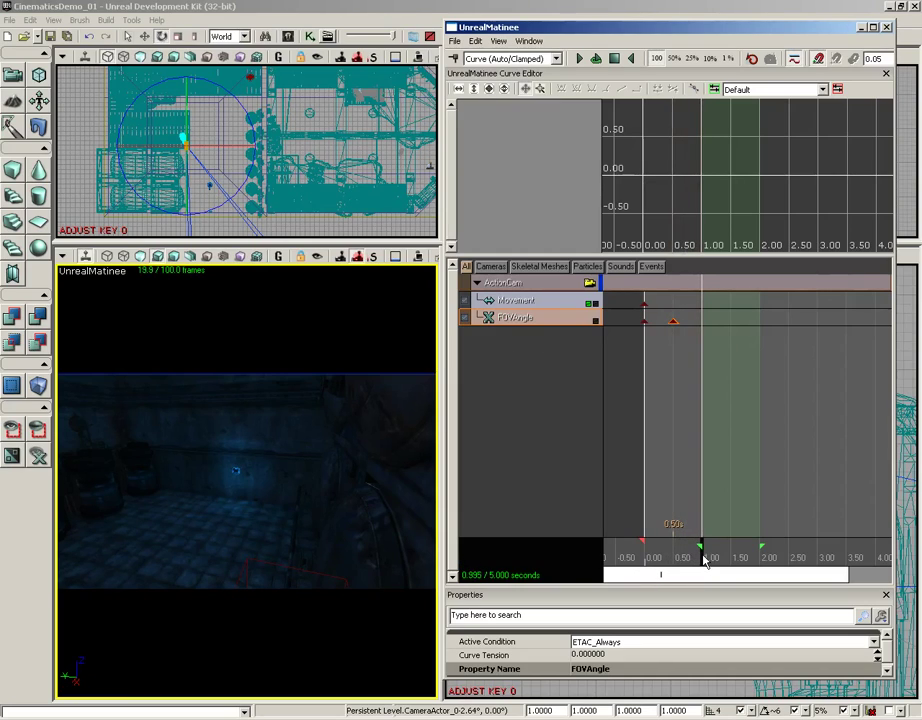
{"action": "left_click", "coordinate": [606, 293]}
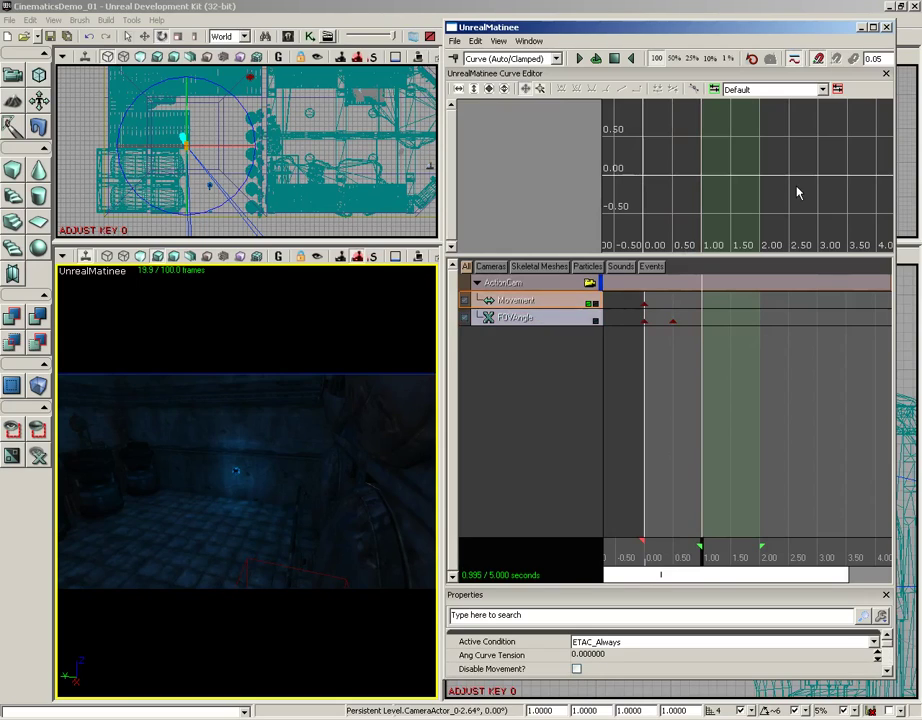
{"action": "key", "text": "Return"}
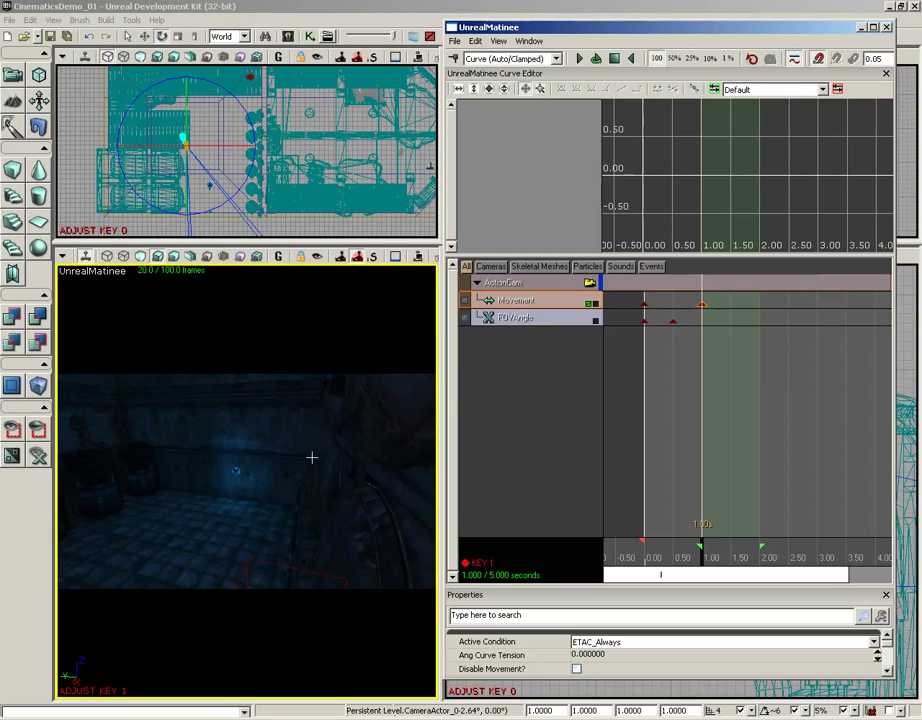
{"action": "left_click_drag", "start_coordinate": [314, 458], "coordinate": [100, 317]}
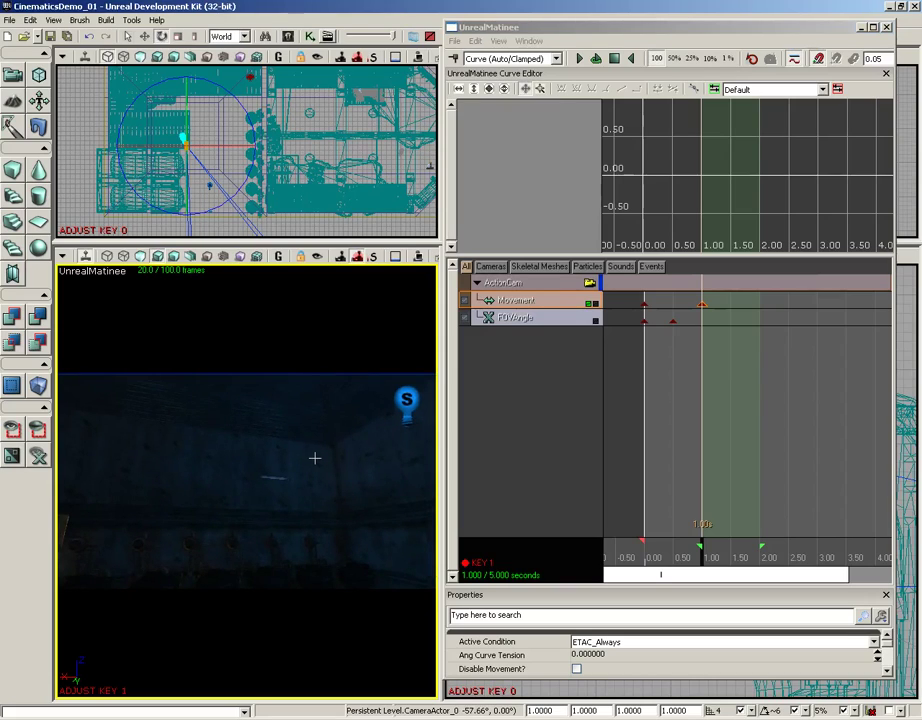
{"action": "right_click_drag", "start_coordinate": [315, 458], "coordinate": [317, 455]}
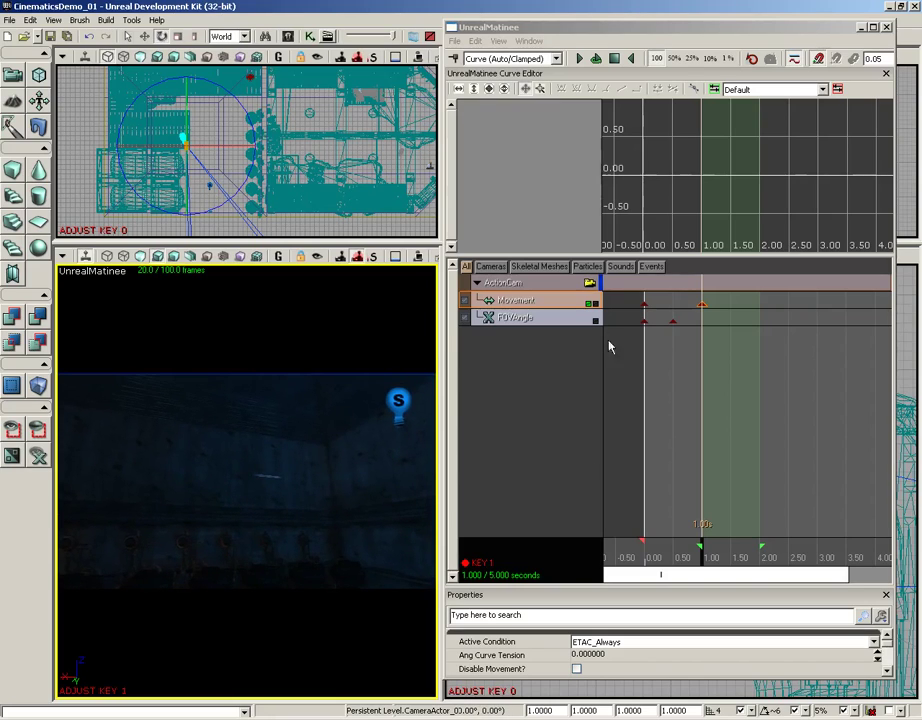
Add a FOVAngle key at 1.00 seconds and set its value to 45.
{"action": "left_click", "coordinate": [563, 322]}
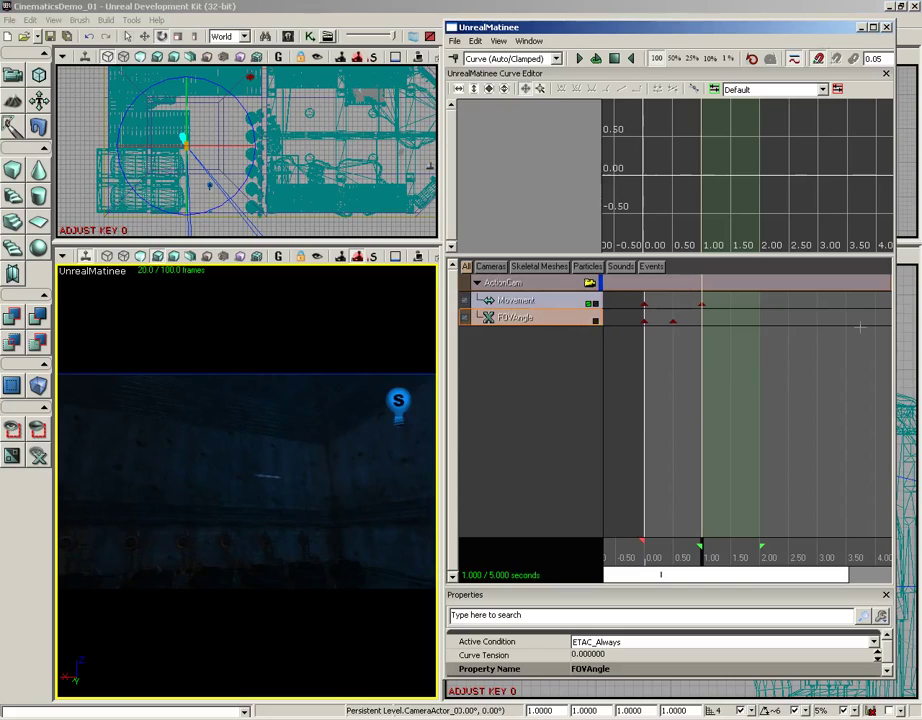
{"action": "key", "text": "Return"}
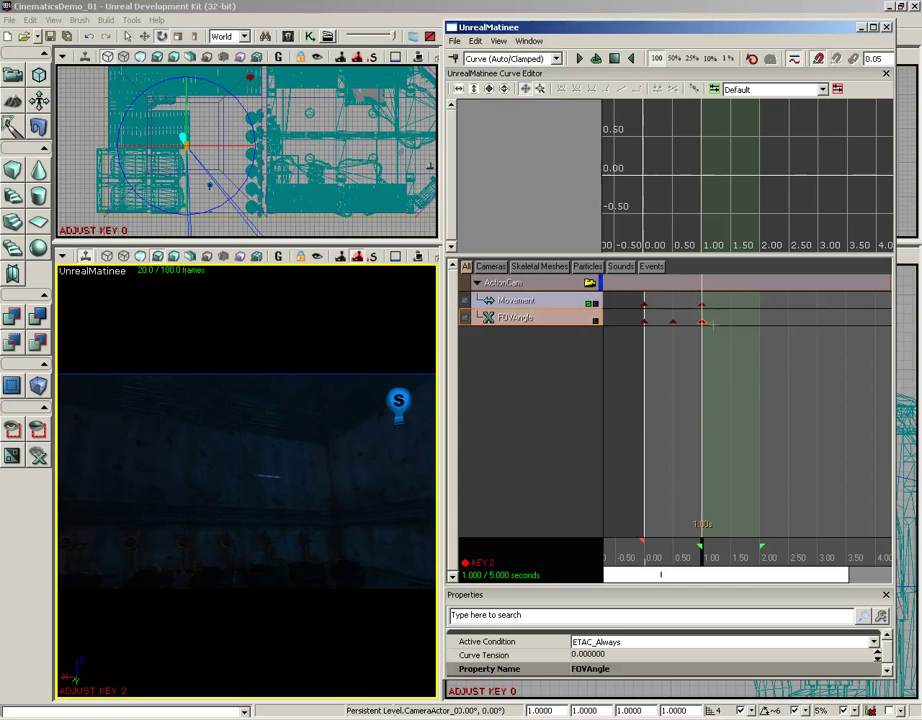
{"action": "right_click", "coordinate": [706, 323]}
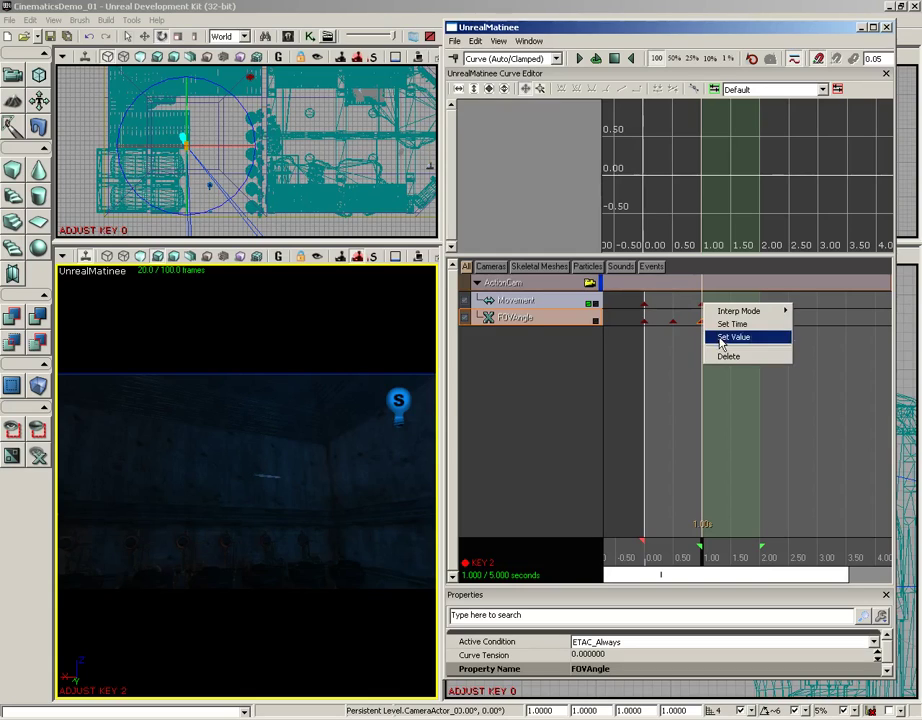
{"action": "left_click", "coordinate": [722, 337]}
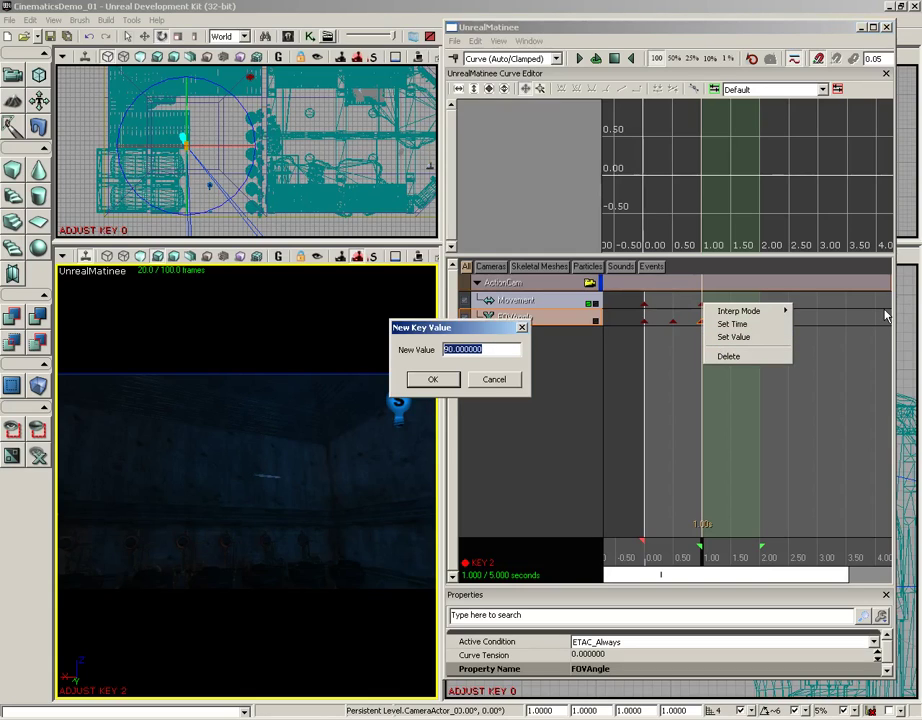
{"action": "type", "text": "40"}
{"action": "key", "text": "Return"}
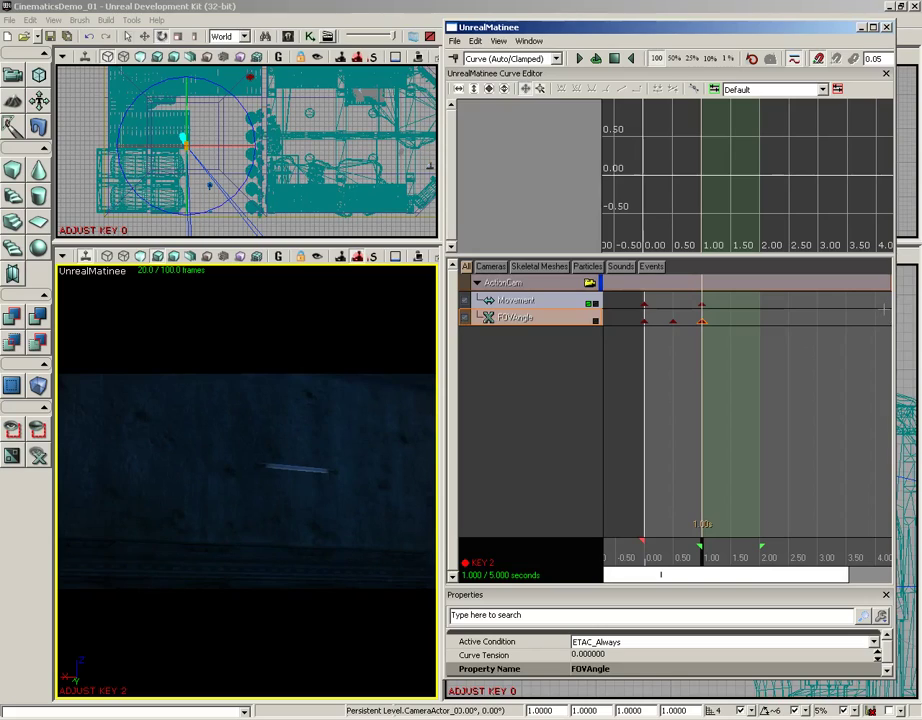
Re-aim the camera on the 1.00-second Movement key so the light strip sits nearer the frame's centre, and play back the sequence.
{"action": "left_click", "coordinate": [702, 305]}
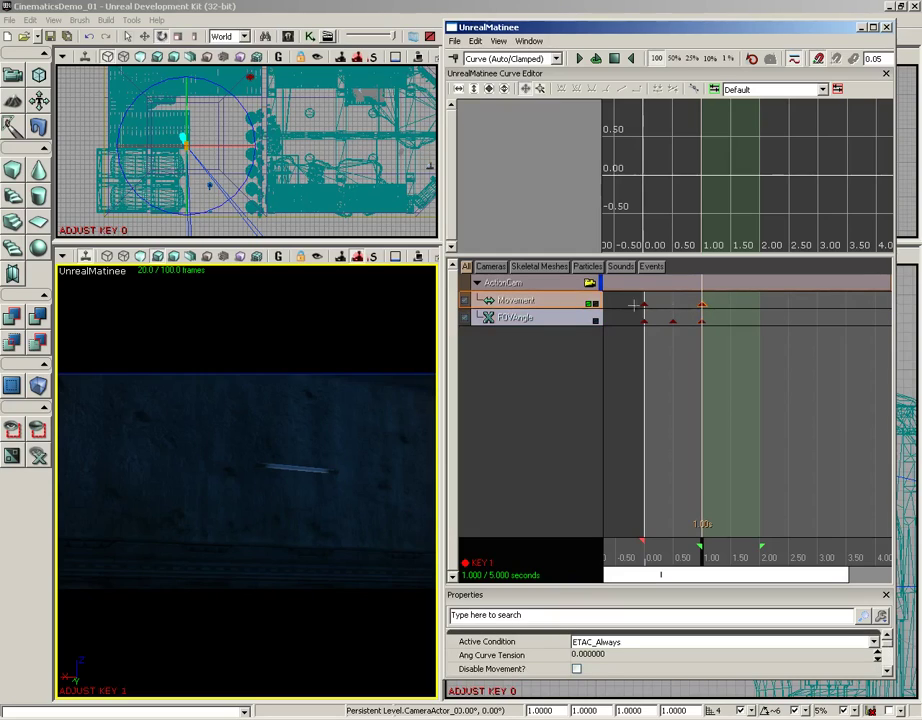
{"action": "mouse_move", "coordinate": [349, 426]}
{"action": "right_mouse_down"}
{"action": "mouse_move", "coordinate": [359, 421]}
{"action": "mouse_move", "coordinate": [350, 417]}
{"action": "right_mouse_up"}
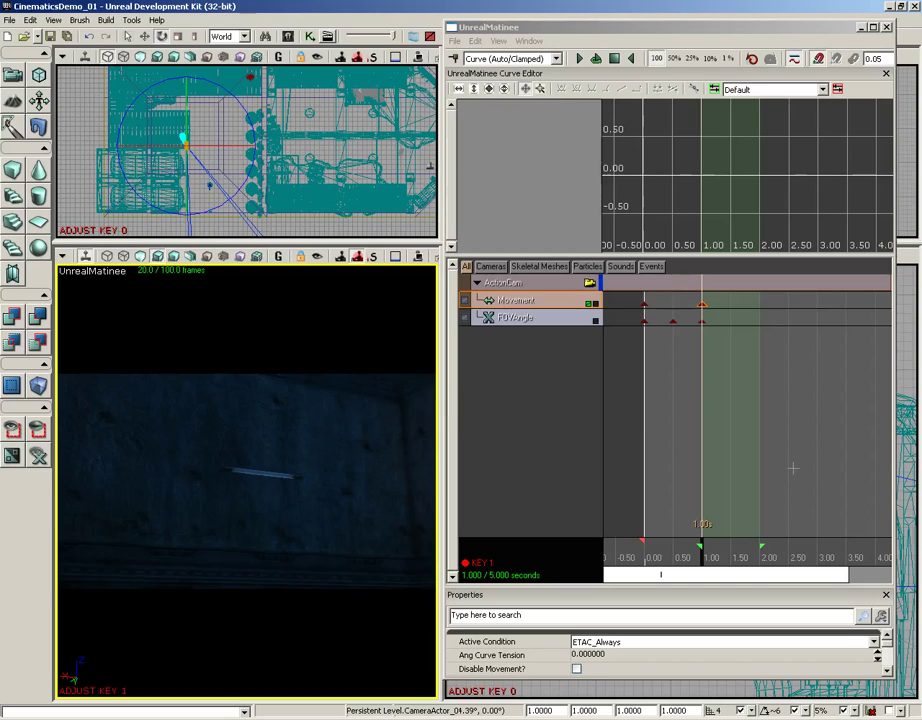
{"action": "left_click", "coordinate": [615, 59]}
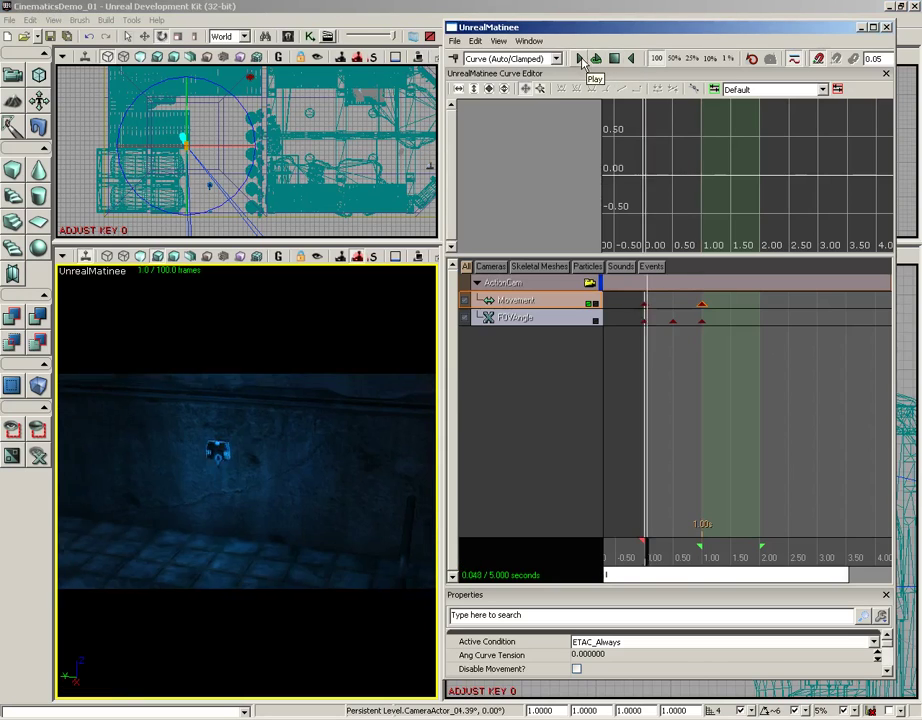
{"action": "left_click", "coordinate": [580, 59]}
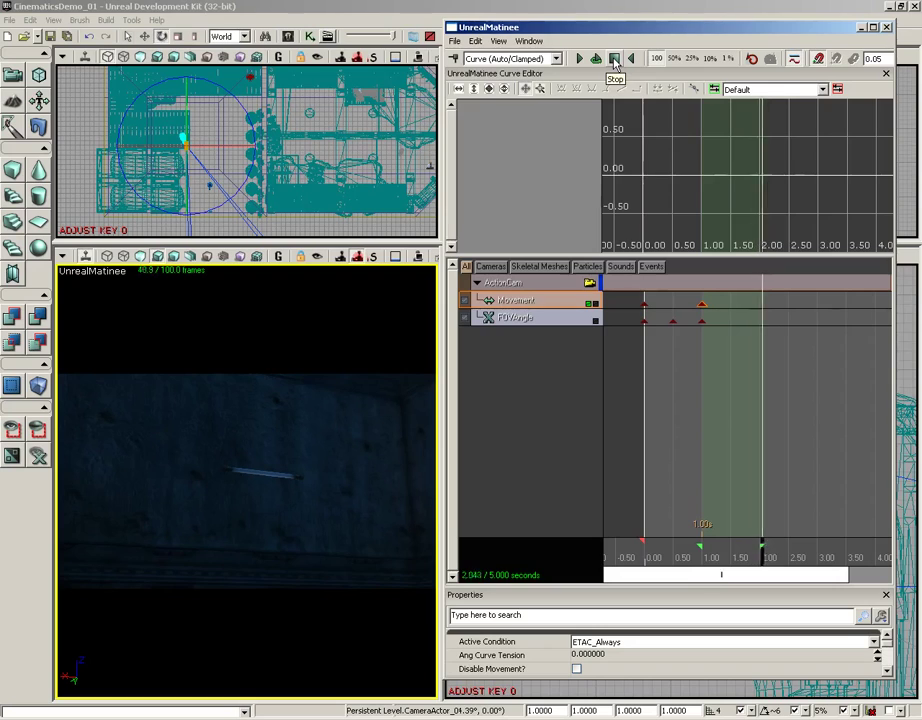
{"action": "left_click", "coordinate": [615, 59]}
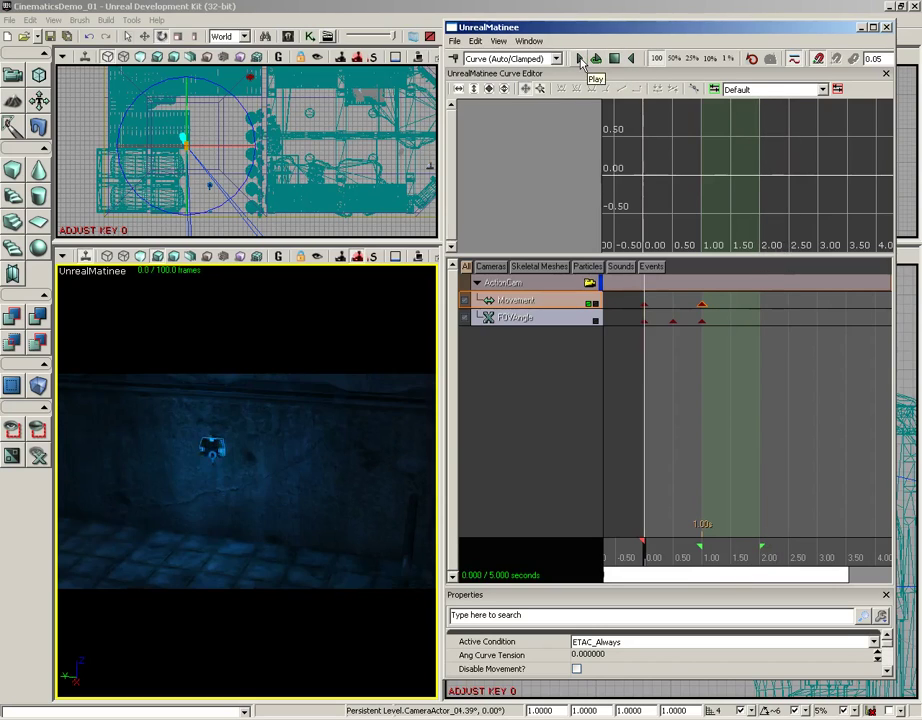
{"action": "left_click", "coordinate": [580, 59]}
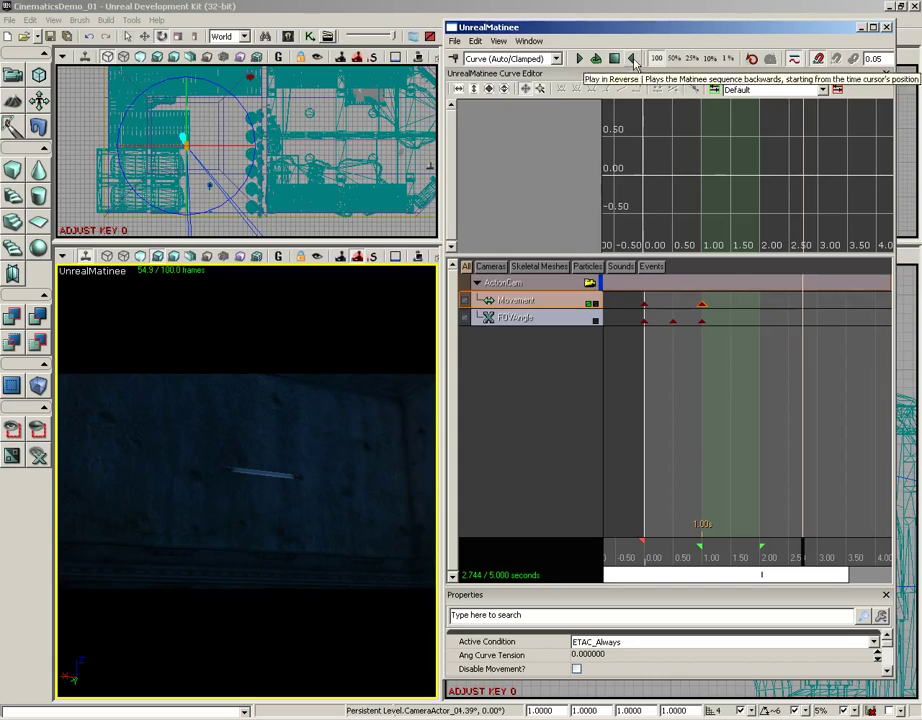
Add Movement and FOVAngle keys at 2.00 seconds to hold the camera's aim and zoom.
{"action": "left_click_drag", "start_coordinate": [799, 560], "coordinate": [762, 560]}
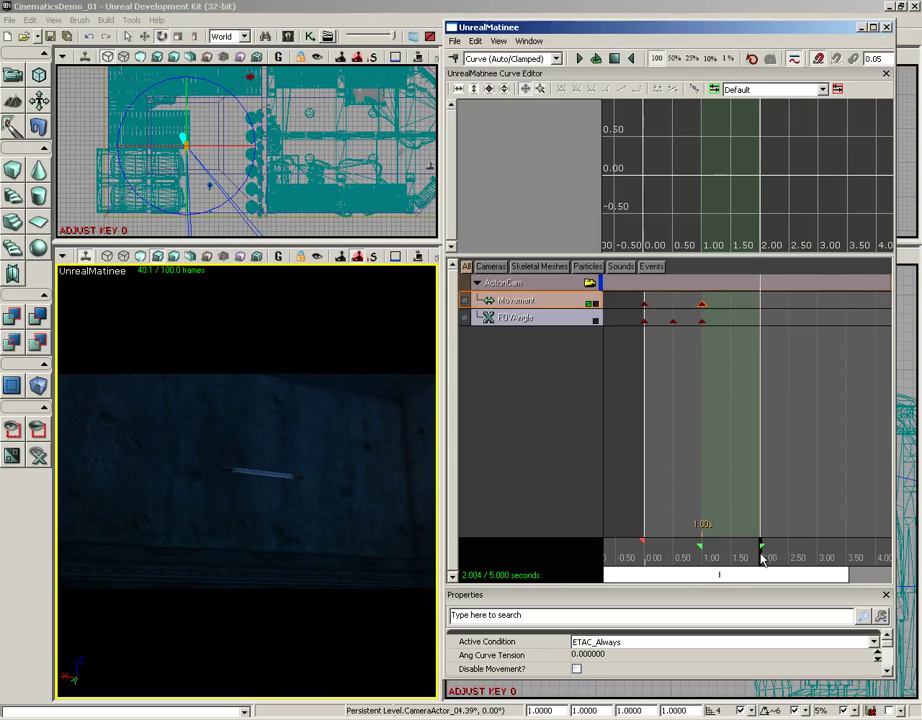
{"action": "left_click_drag", "start_coordinate": [725, 467], "coordinate": [699, 462]}
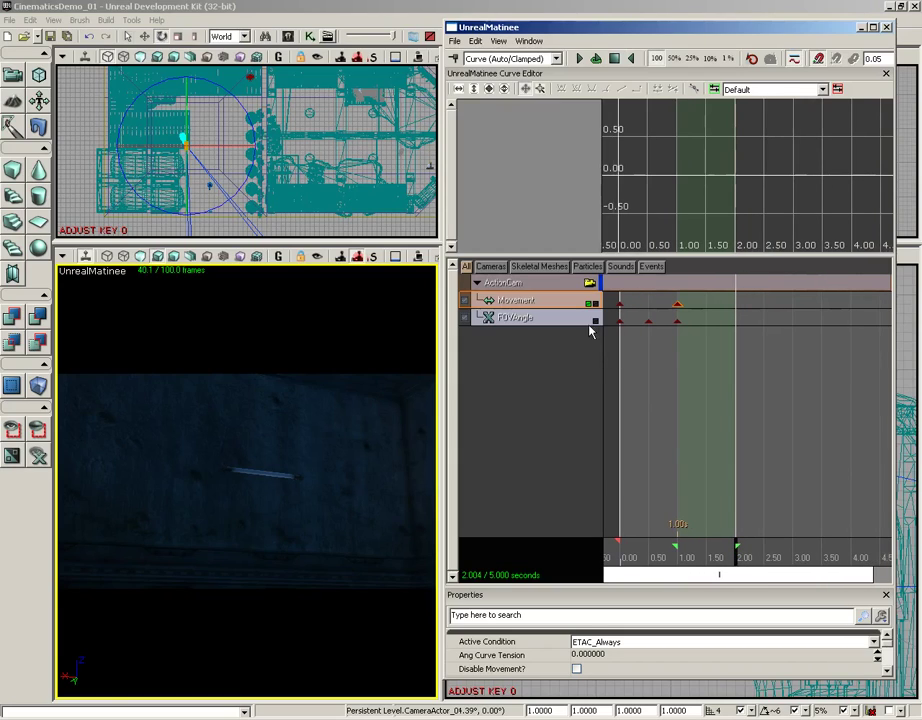
{"action": "key", "text": "Return"}
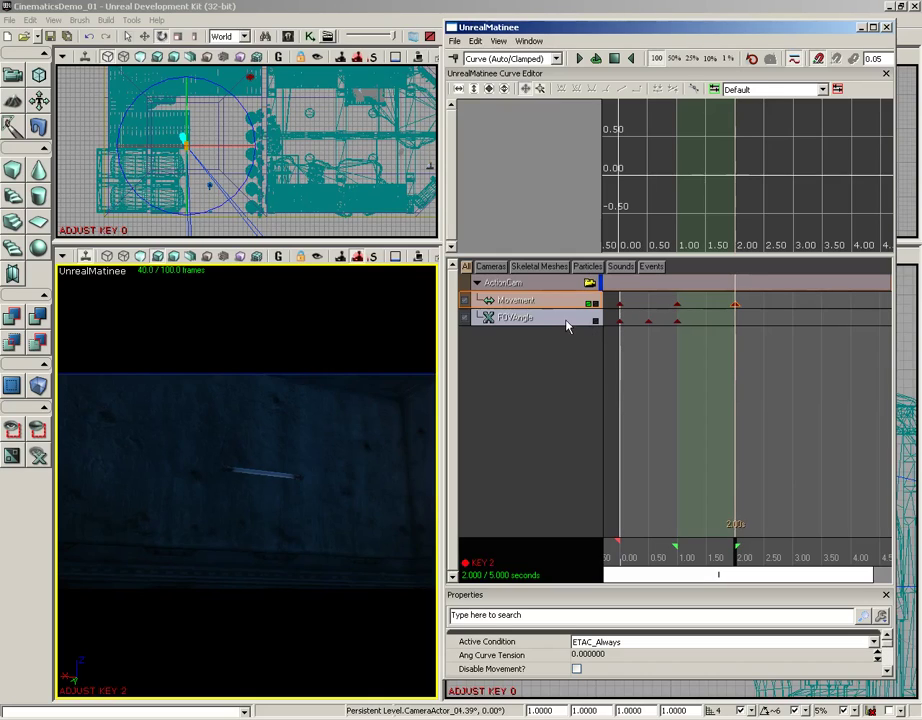
{"action": "left_click", "coordinate": [557, 321]}
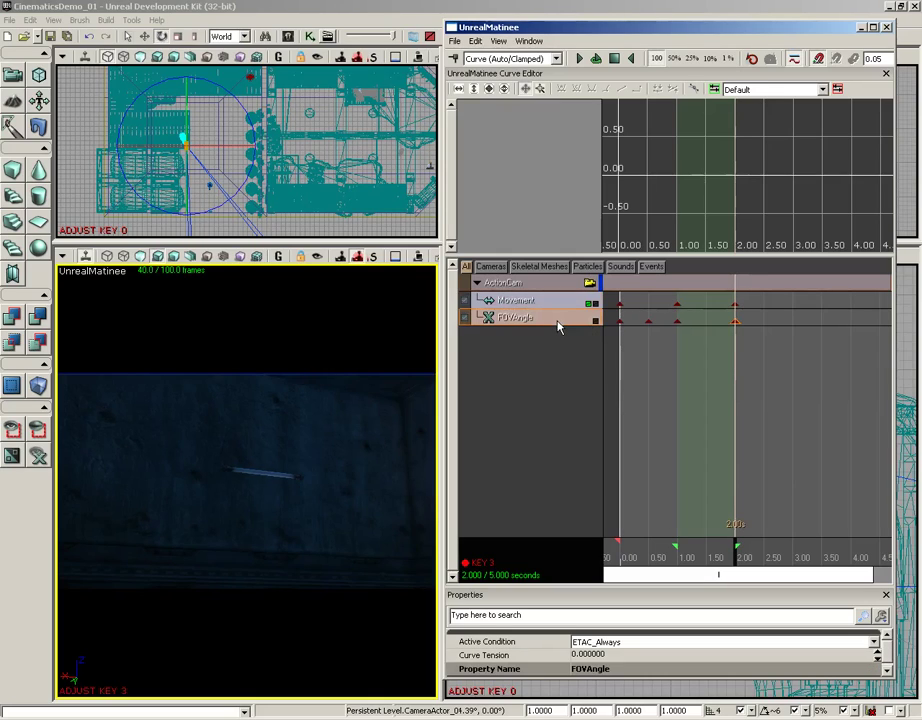
{"action": "key", "text": "Return"}
Add a Movement key at 3.00 seconds and turn the camera towards the lit doorway.
{"action": "left_click", "coordinate": [725, 558]}
{"action": "mouse_move", "coordinate": [725, 558]}
{"action": "left_mouse_down"}
{"action": "mouse_move", "coordinate": [687, 558]}
{"action": "mouse_move", "coordinate": [737, 558]}
{"action": "left_mouse_up"}
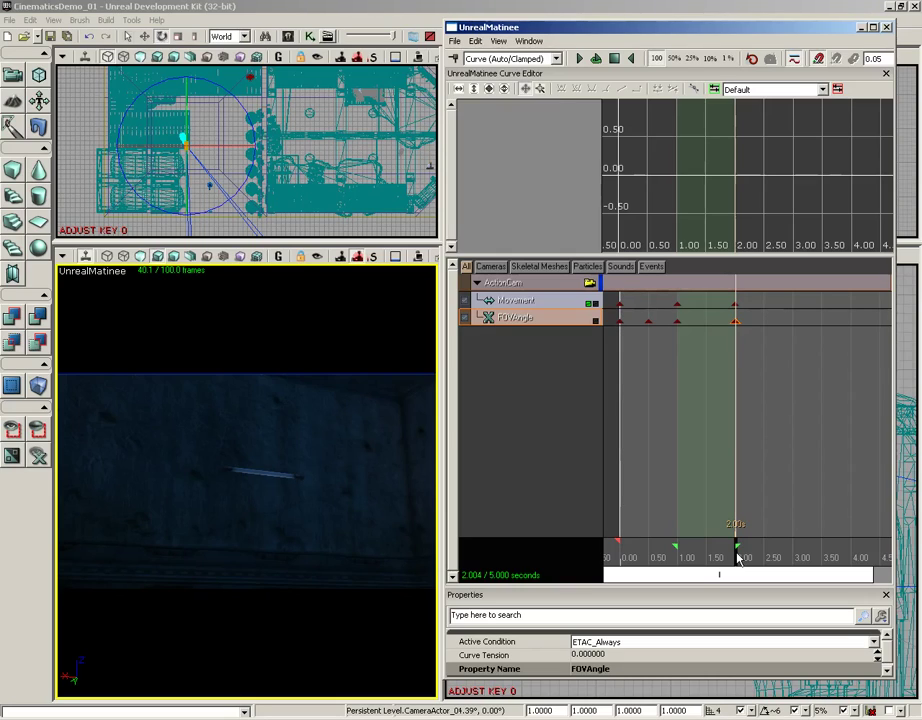
{"action": "left_click_drag", "start_coordinate": [740, 558], "coordinate": [794, 558]}
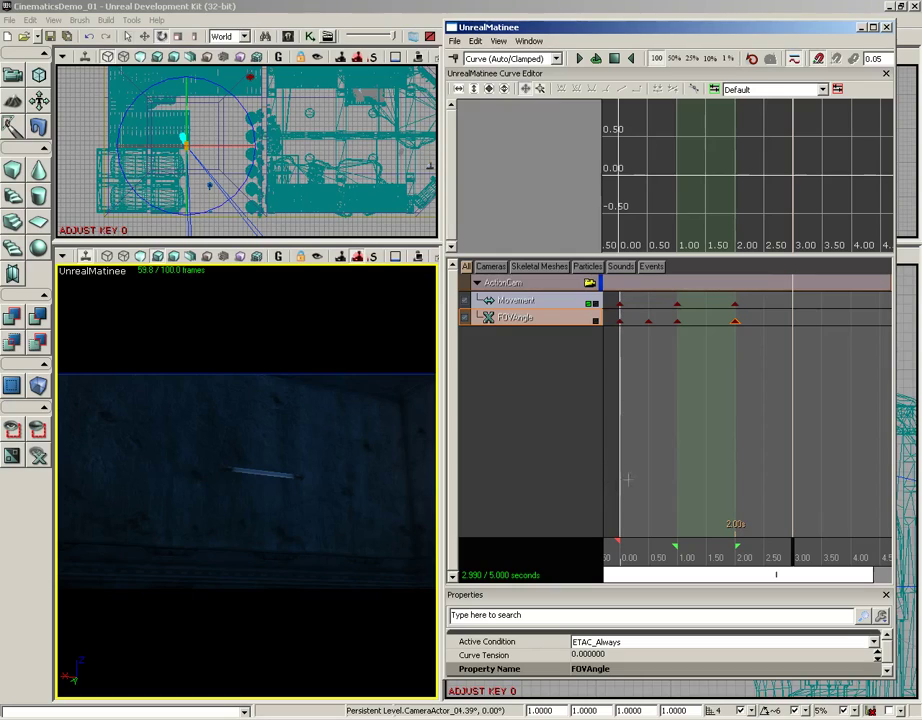
{"action": "left_click", "coordinate": [550, 304]}
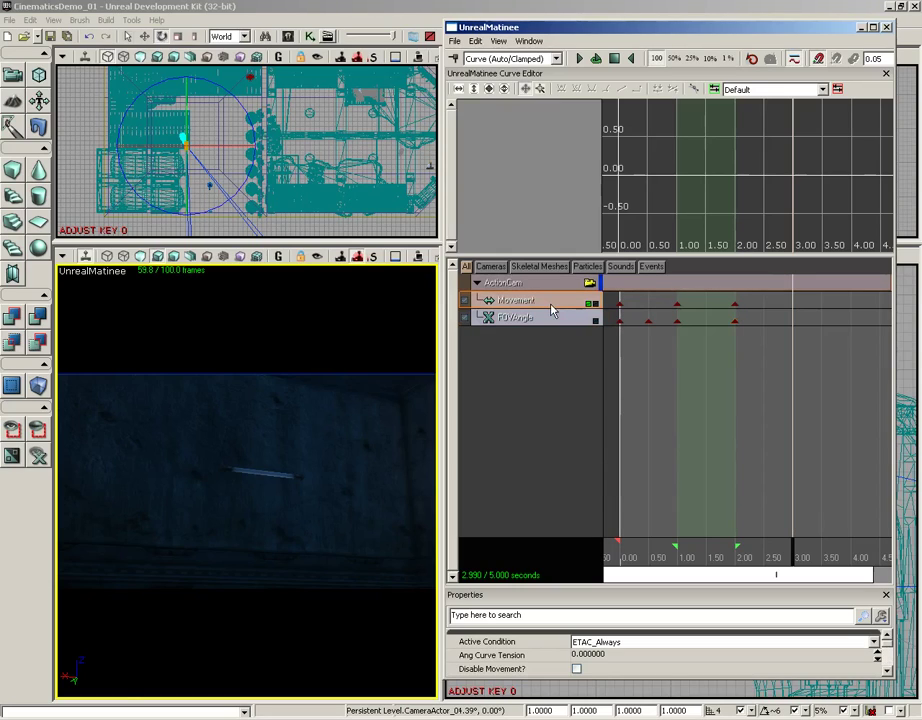
{"action": "key", "text": "Return"}
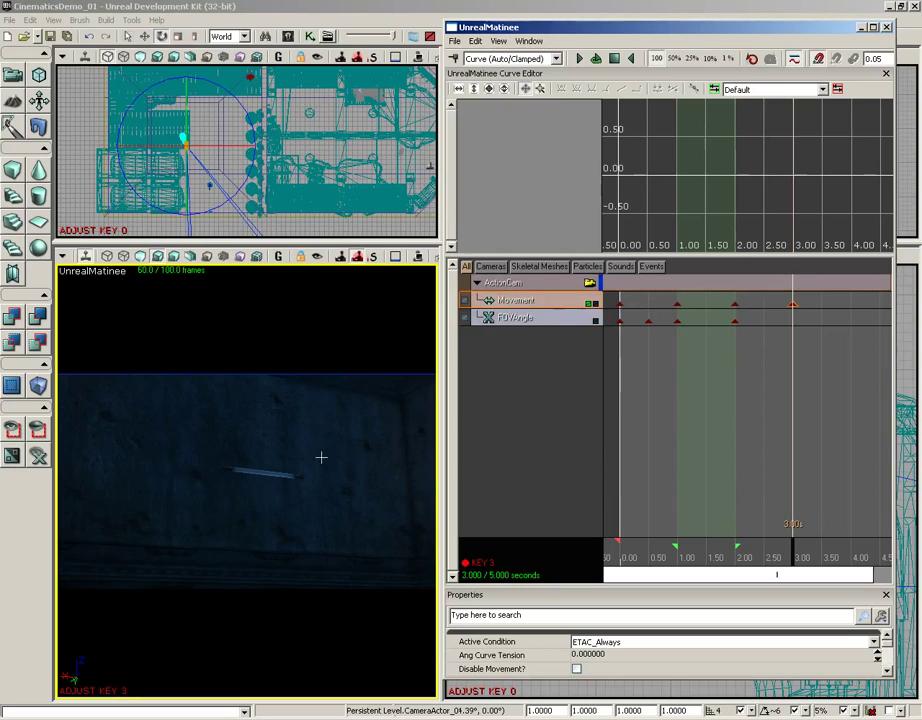
{"action": "mouse_move", "coordinate": [319, 456]}
{"action": "left_mouse_down"}
{"action": "mouse_move", "coordinate": [173, 459]}
{"action": "mouse_move", "coordinate": [136, 474]}
{"action": "left_mouse_up"}
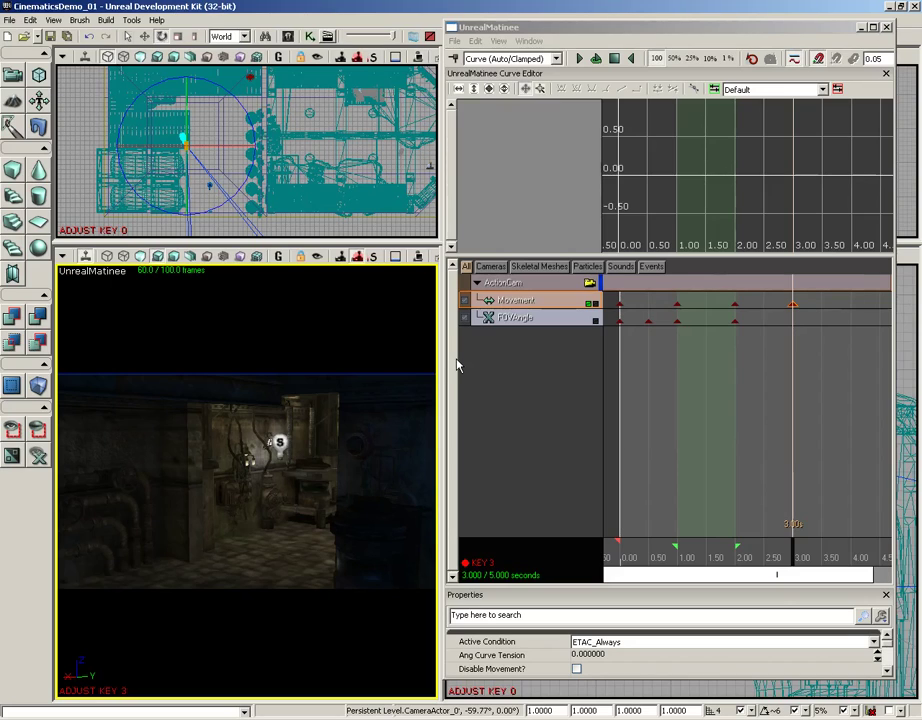
Add a FOVAngle key at 2.50 seconds, between the last two Movement keys, and set its value to 90.
{"action": "left_click_drag", "start_coordinate": [793, 554], "coordinate": [765, 553]}
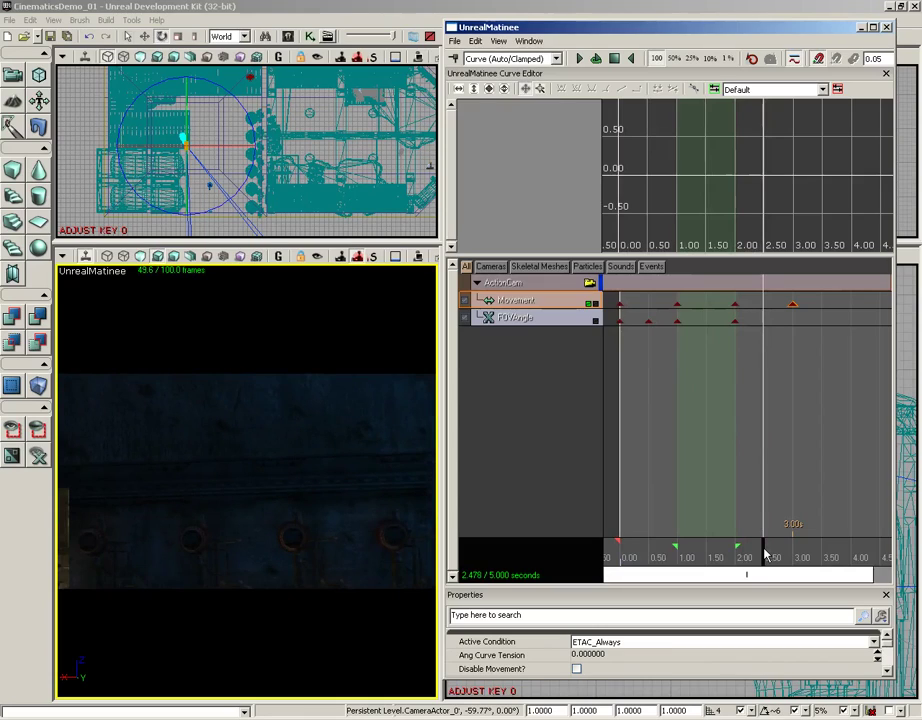
{"action": "left_click_drag", "start_coordinate": [765, 553], "coordinate": [766, 553]}
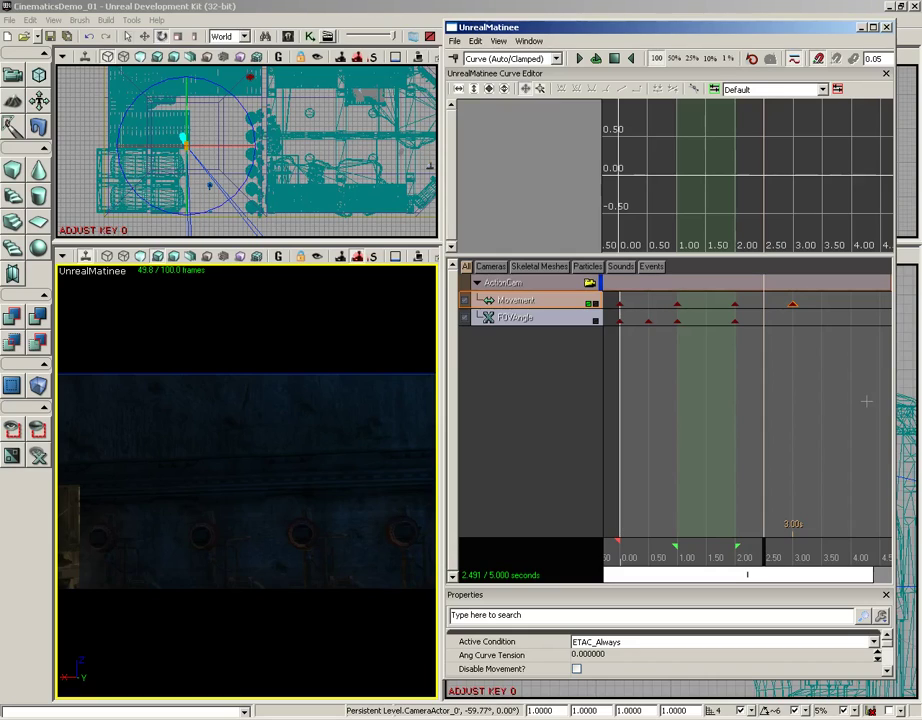
{"action": "left_click", "coordinate": [518, 320]}
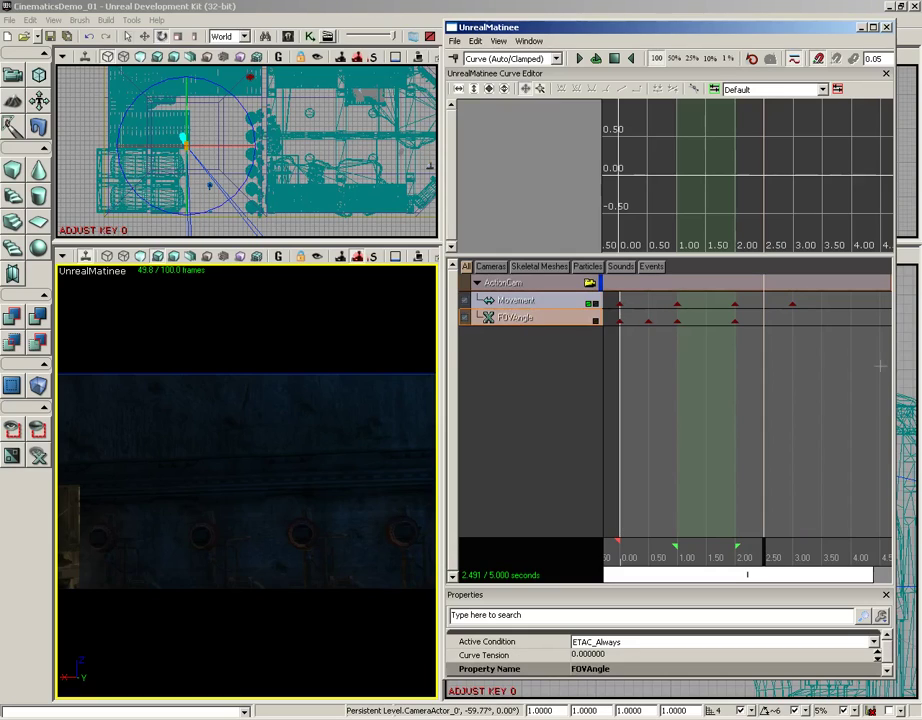
{"action": "key", "text": "Return"}
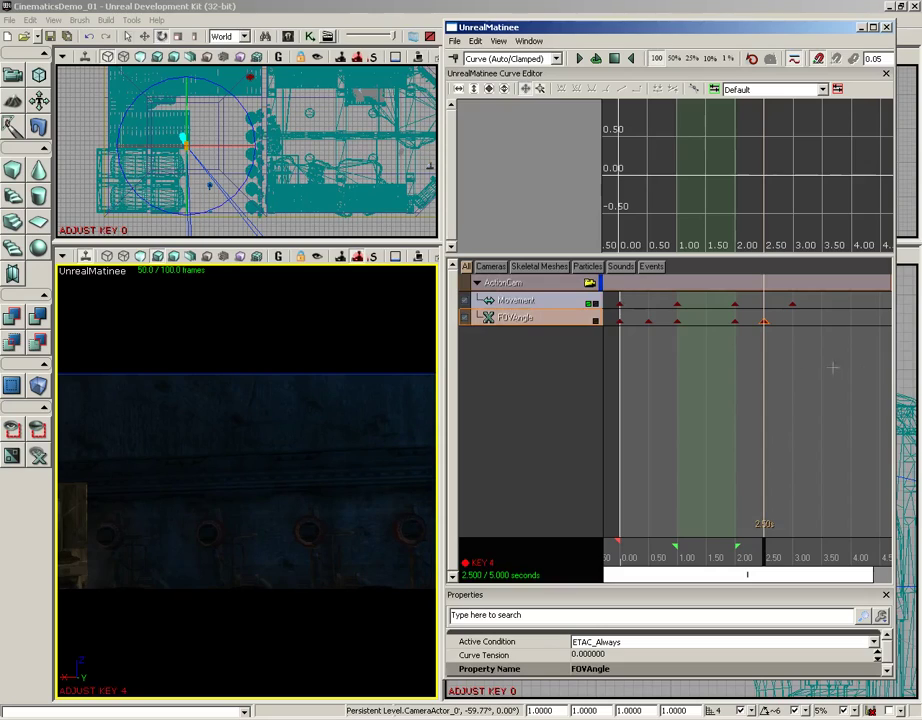
{"action": "right_click", "coordinate": [764, 322]}
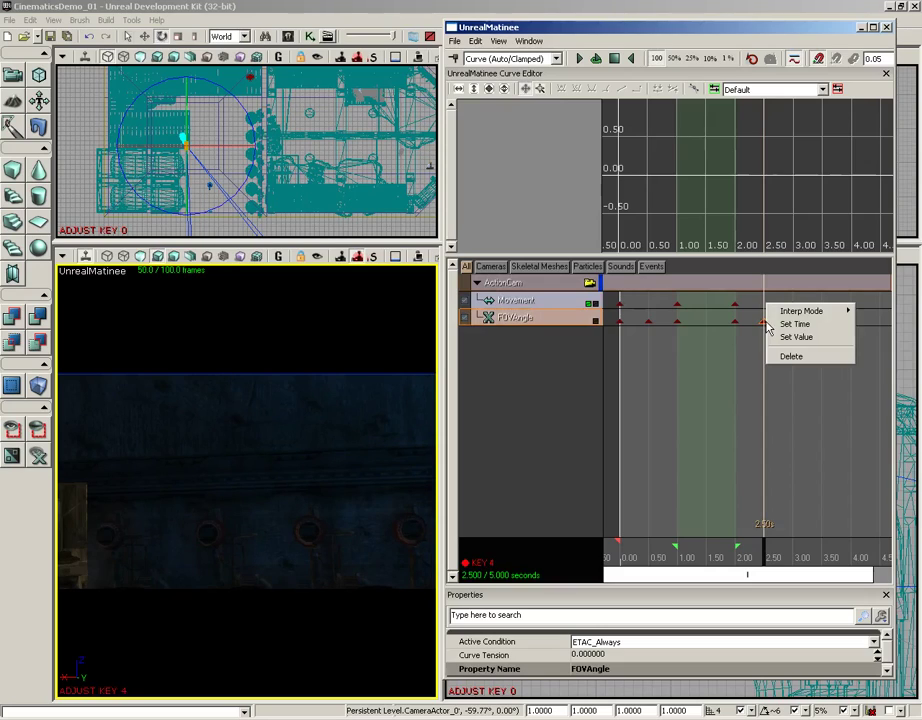
{"action": "left_click", "coordinate": [795, 337]}
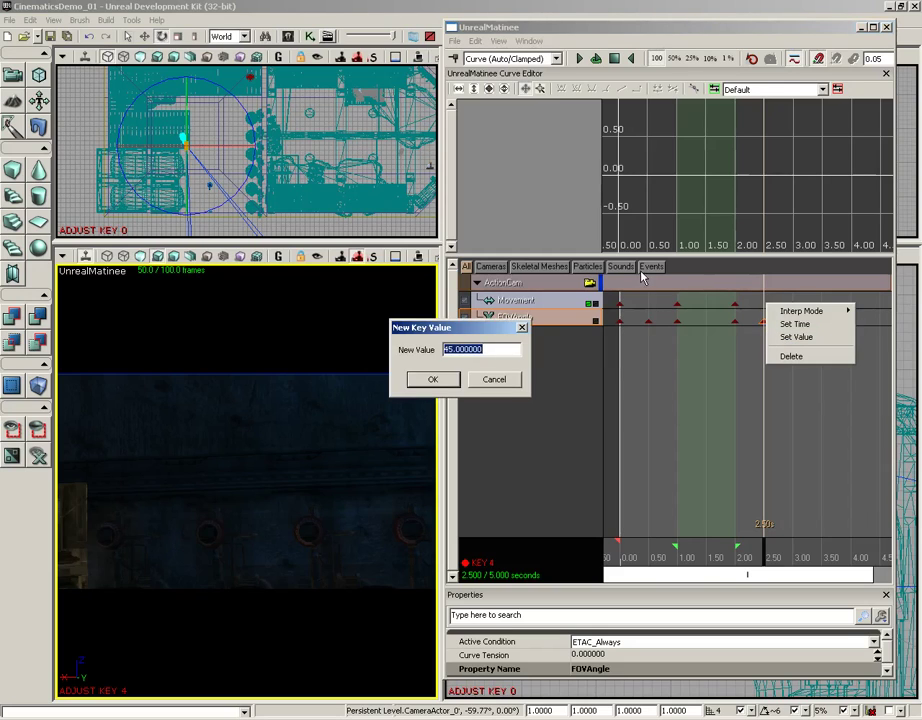
{"action": "type", "text": "90"}
{"action": "key", "text": "Return"}
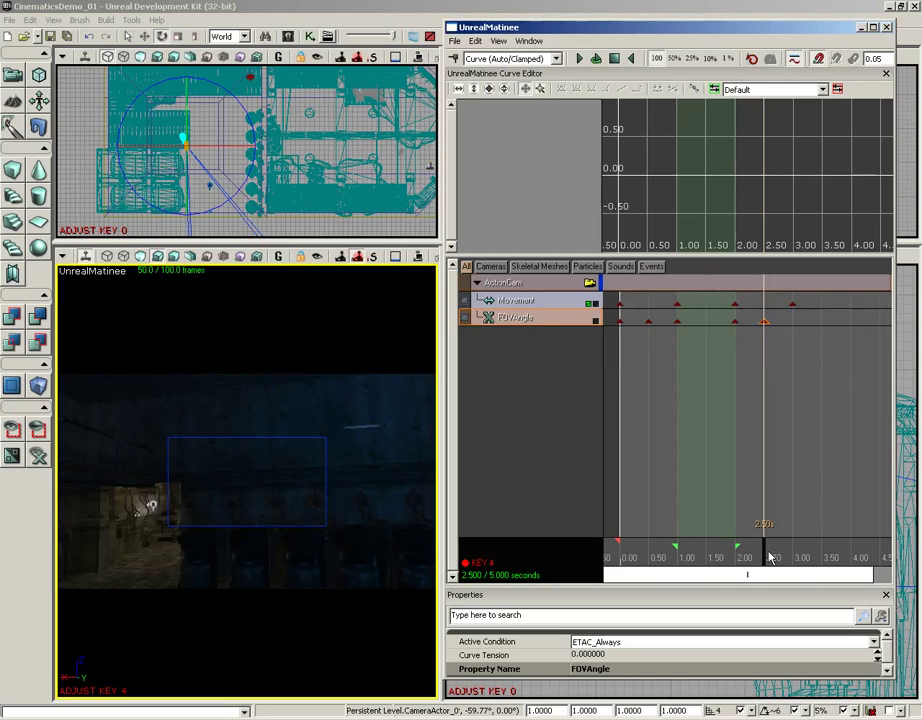
Scrub the camera move to about 3.00 seconds and extend the end of the sequence to 8.00 seconds.
{"action": "left_click_drag", "start_coordinate": [770, 557], "coordinate": [797, 556]}
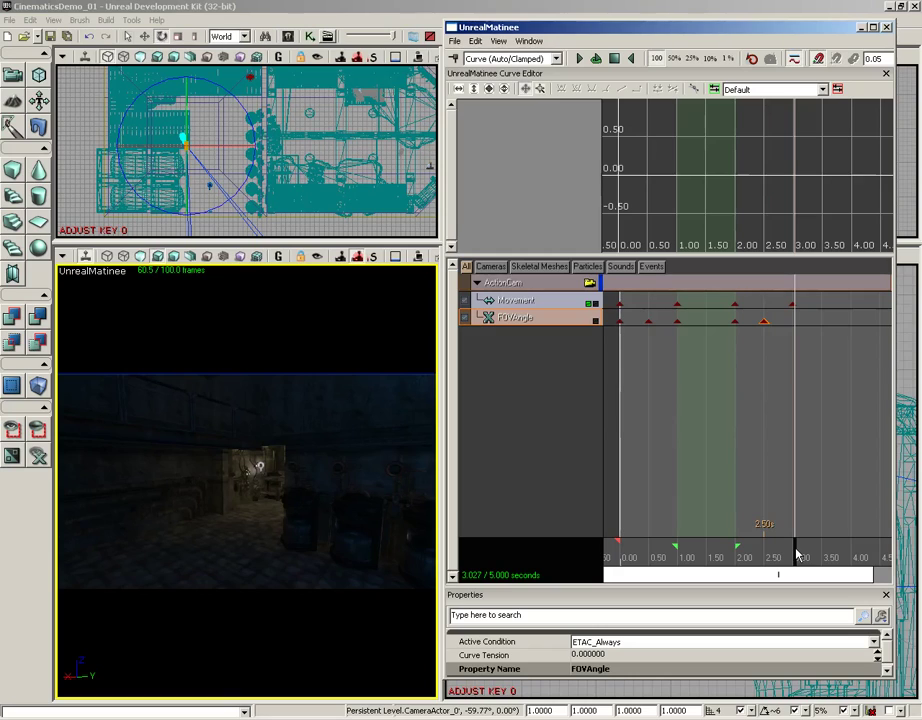
{"action": "left_click_drag", "start_coordinate": [757, 416], "coordinate": [650, 416]}
{"action": "left_click_drag", "start_coordinate": [756, 437], "coordinate": [743, 437]}
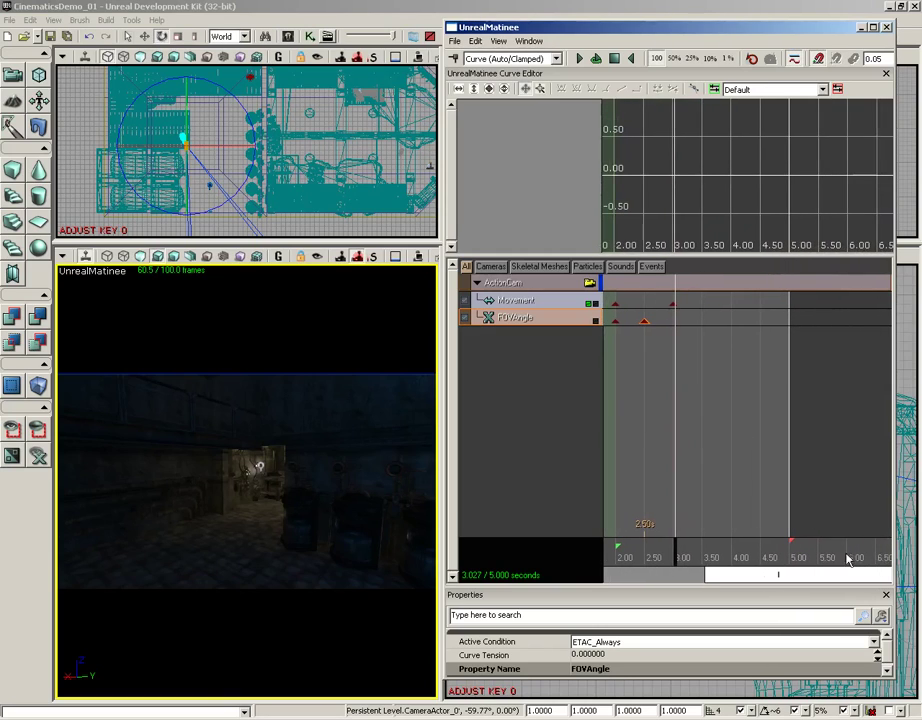
{"action": "left_click_drag", "start_coordinate": [753, 500], "coordinate": [651, 494]}
{"action": "left_click_drag", "start_coordinate": [700, 547], "coordinate": [875, 548]}
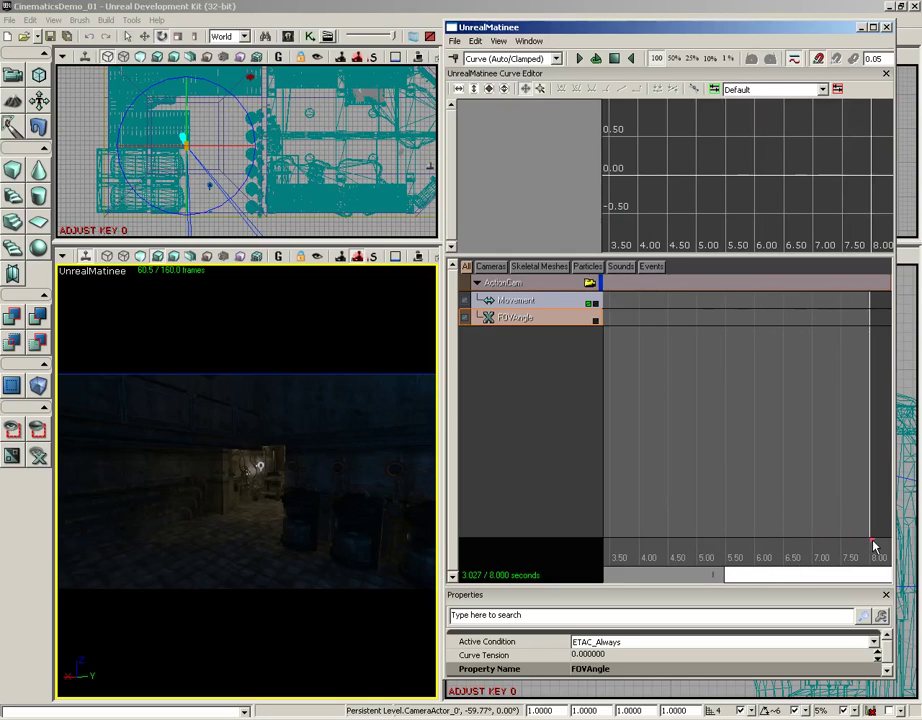
Add a Movement key at 3.45 seconds and fly the camera through the doorway into the lit room.
{"action": "left_click_drag", "start_coordinate": [824, 482], "coordinate": [719, 469]}
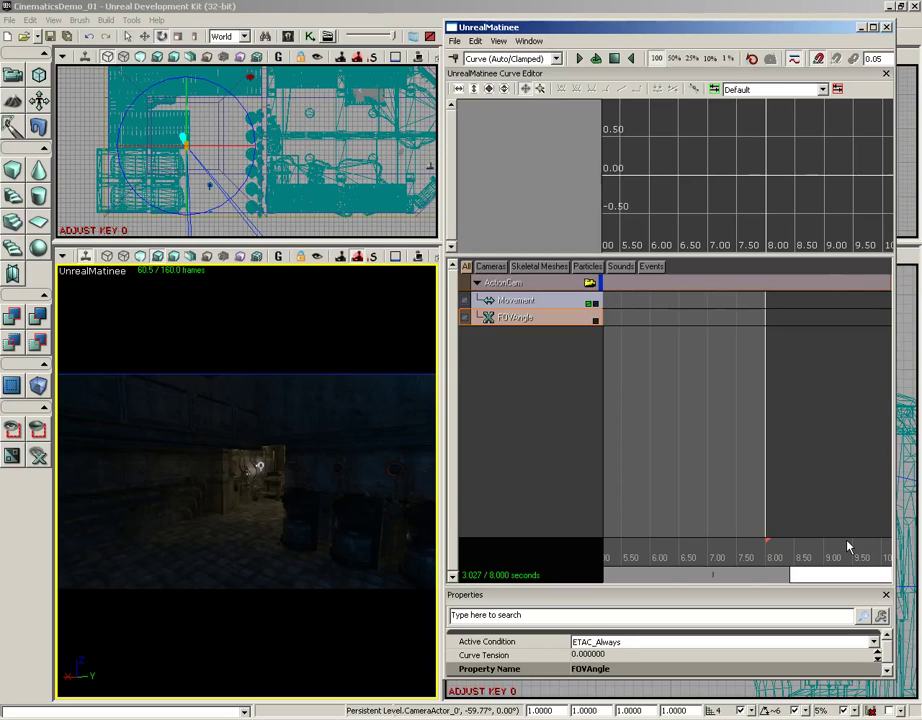
{"action": "left_click_drag", "start_coordinate": [623, 391], "coordinate": [792, 378]}
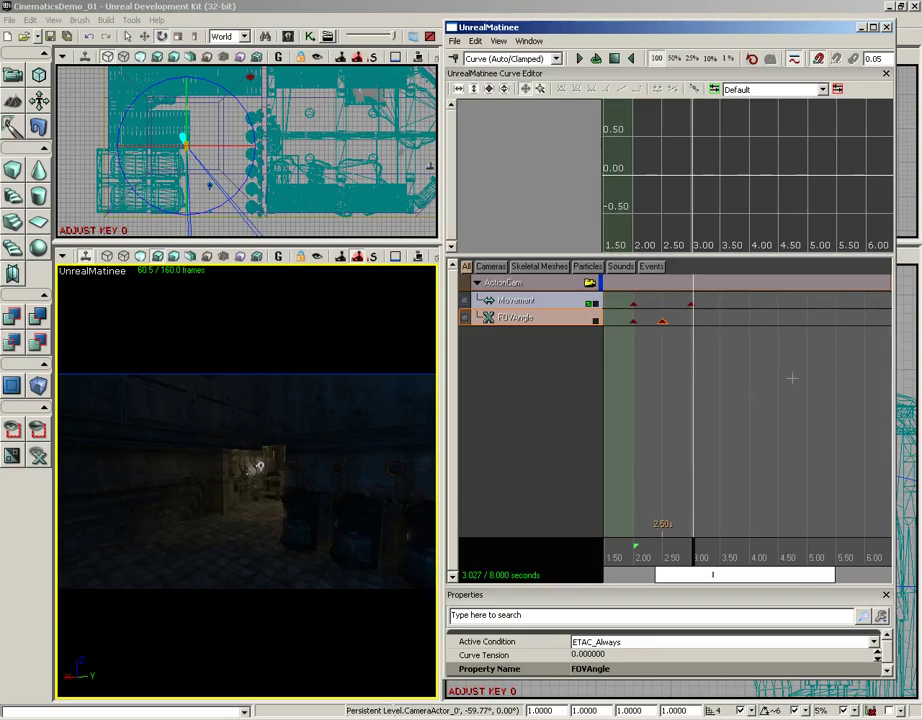
{"action": "left_click_drag", "start_coordinate": [699, 556], "coordinate": [720, 560]}
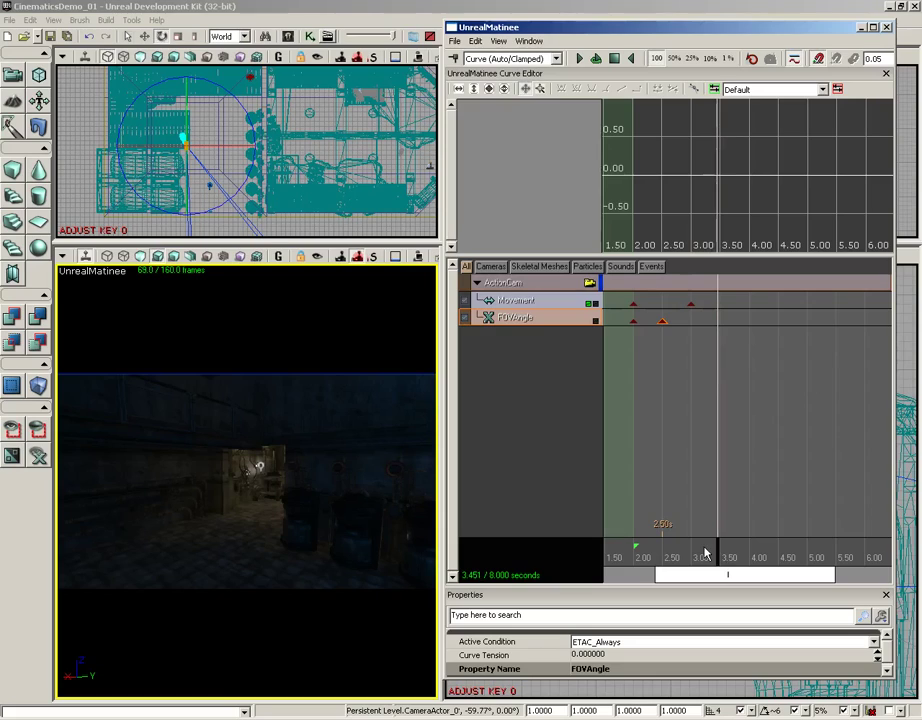
{"action": "left_click", "coordinate": [530, 301]}
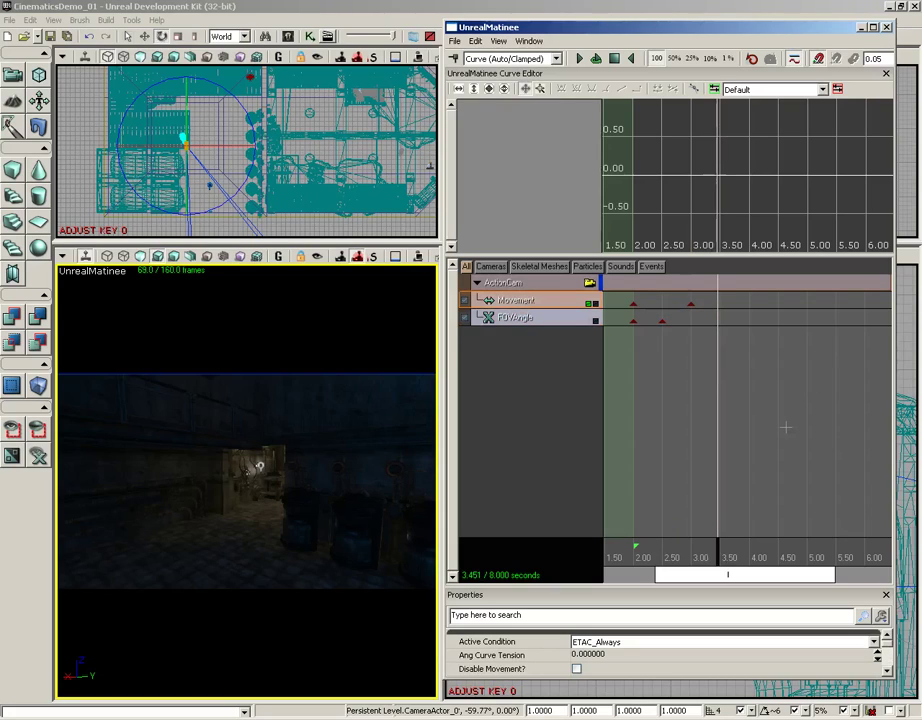
{"action": "key", "text": "Return"}
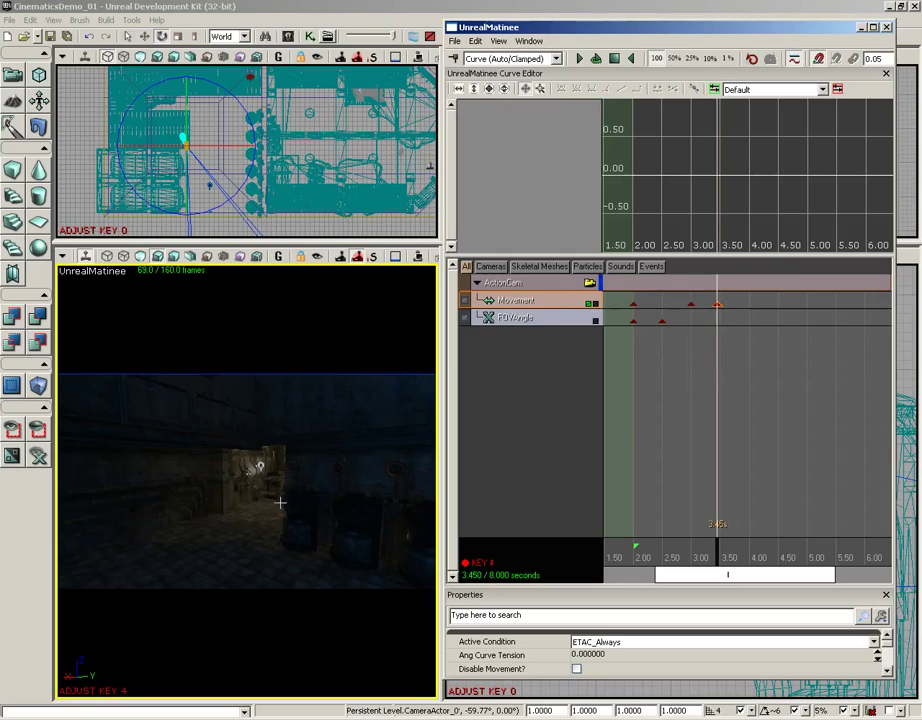
{"action": "left_click_drag", "start_coordinate": [267, 490], "coordinate": [237, 263]}
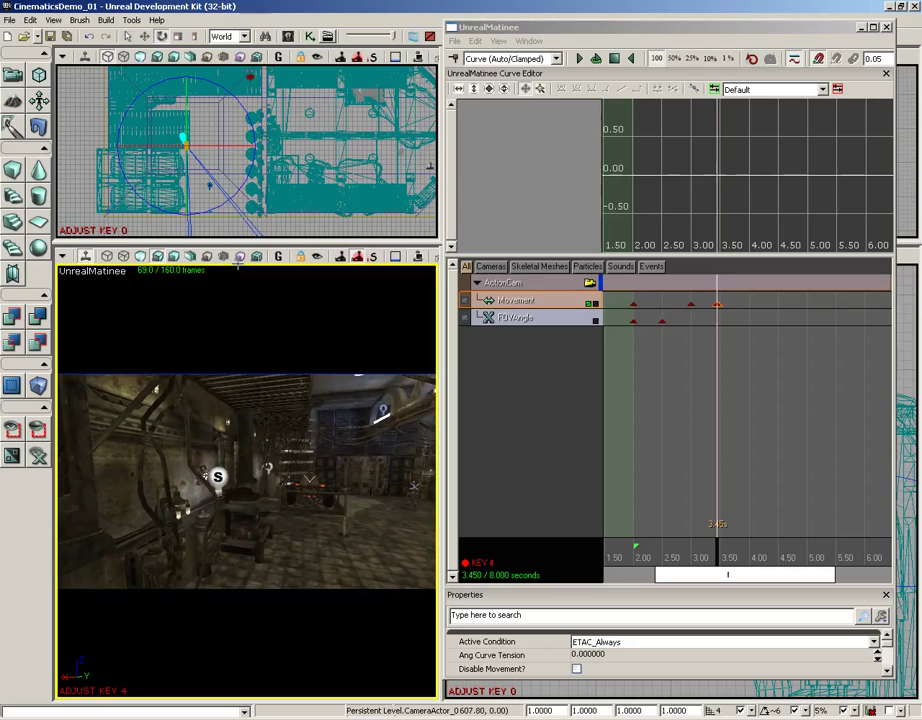
Add a Movement key at 4.00 seconds and turn the camera right to face the far end of the room.
{"action": "left_click", "coordinate": [716, 548]}
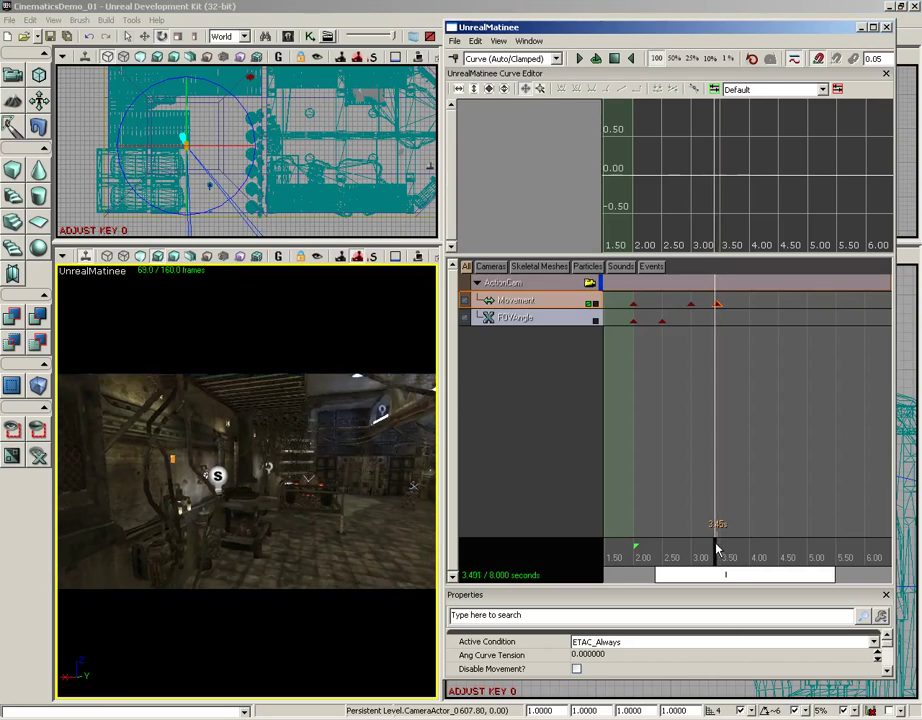
{"action": "mouse_move", "coordinate": [716, 548]}
{"action": "left_mouse_down"}
{"action": "mouse_move", "coordinate": [671, 548]}
{"action": "mouse_move", "coordinate": [729, 548]}
{"action": "left_mouse_up"}
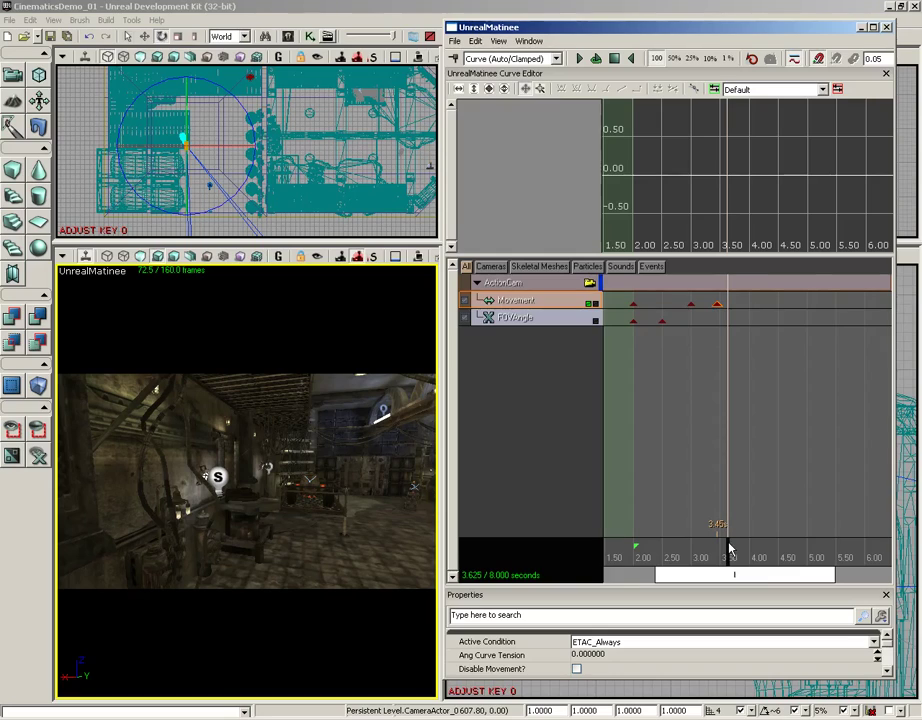
{"action": "left_click_drag", "start_coordinate": [731, 558], "coordinate": [751, 558]}
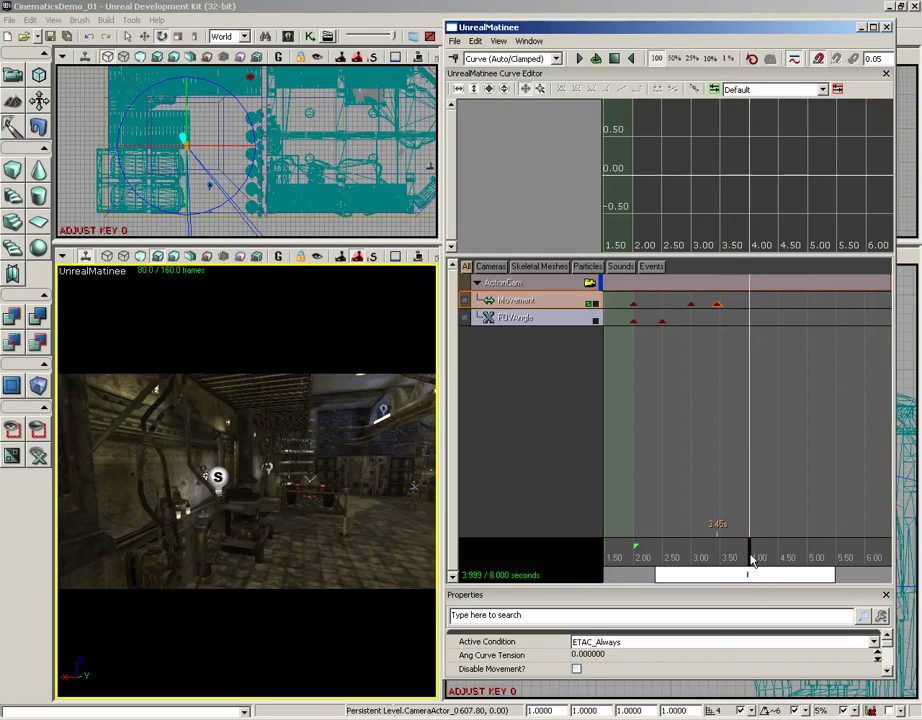
{"action": "key", "text": "Return"}
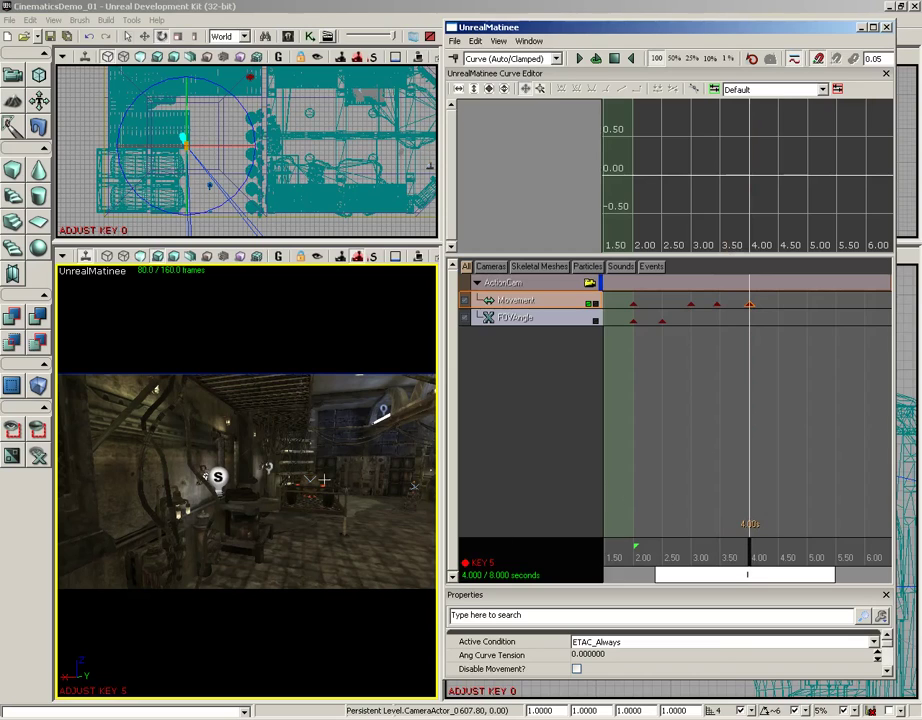
{"action": "left_click_drag", "start_coordinate": [319, 535], "coordinate": [318, 471]}
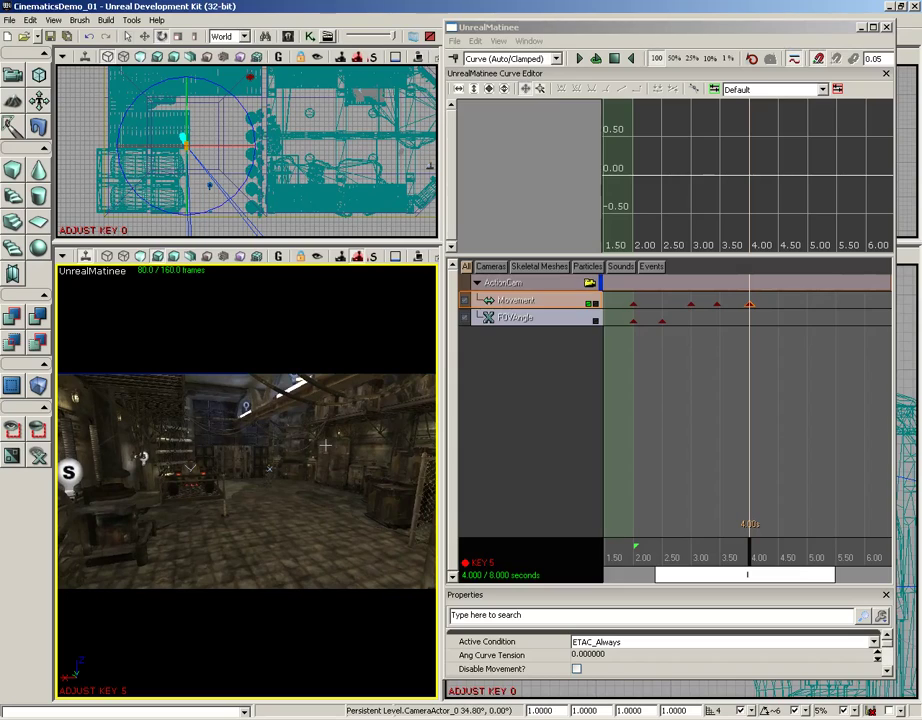
{"action": "left_click_drag", "start_coordinate": [325, 444], "coordinate": [305, 453]}
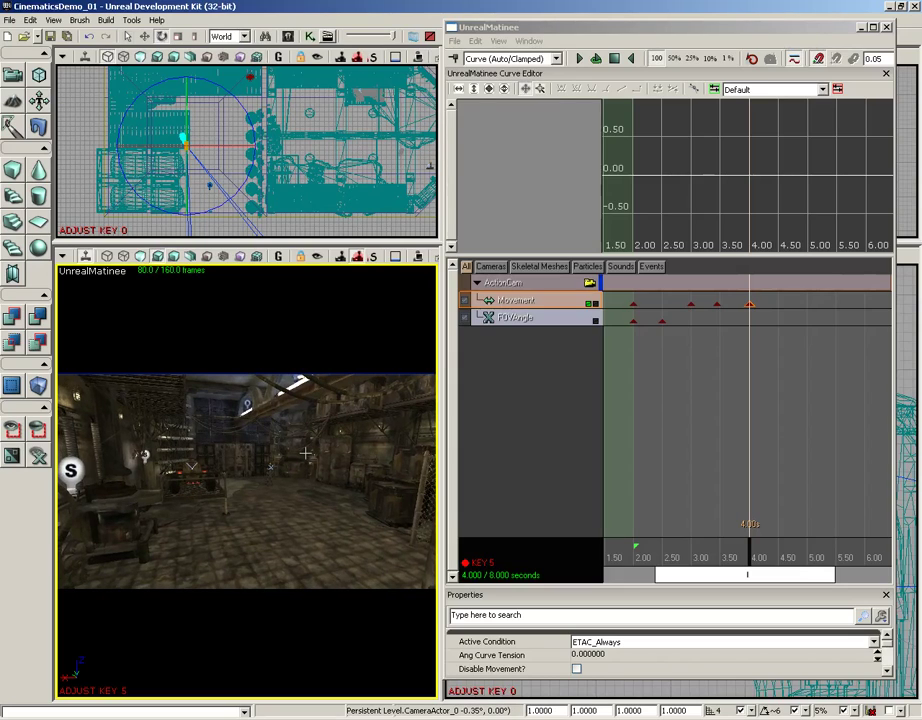
{"action": "left_click_drag", "start_coordinate": [305, 453], "coordinate": [305, 453]}
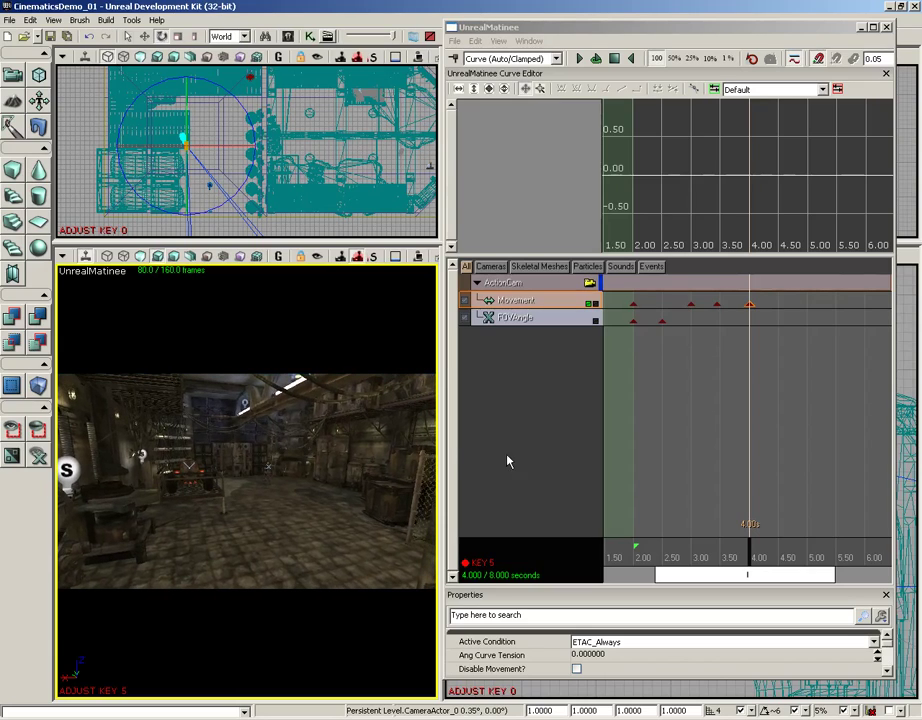
Add a FOVAngle key at 4.00 seconds and set its value to 20.
{"action": "left_click", "coordinate": [528, 320]}
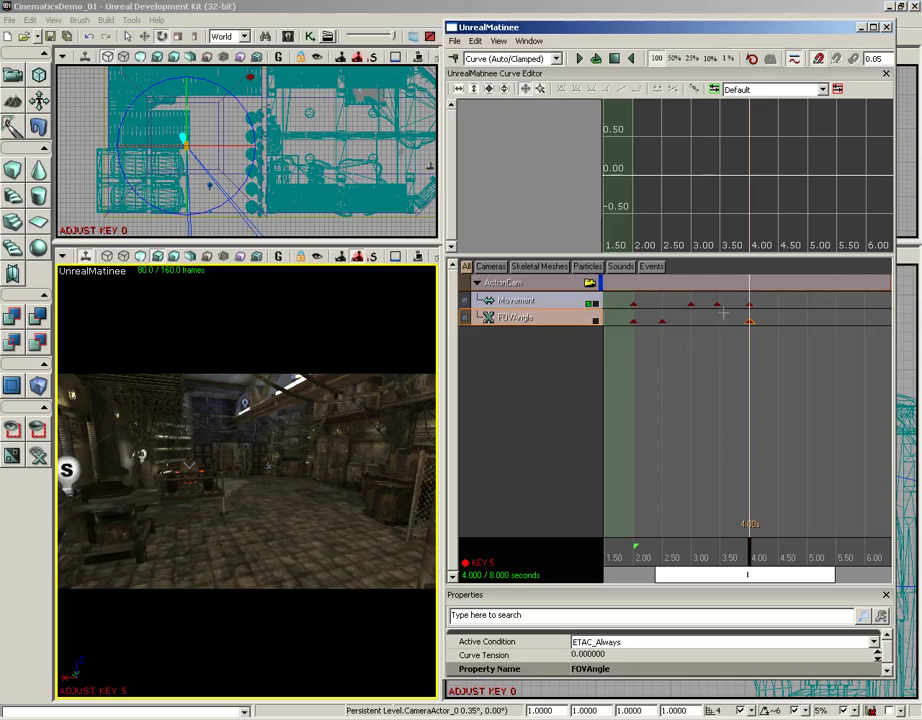
{"action": "left_click", "coordinate": [749, 321]}
{"action": "right_click", "coordinate": [749, 321]}
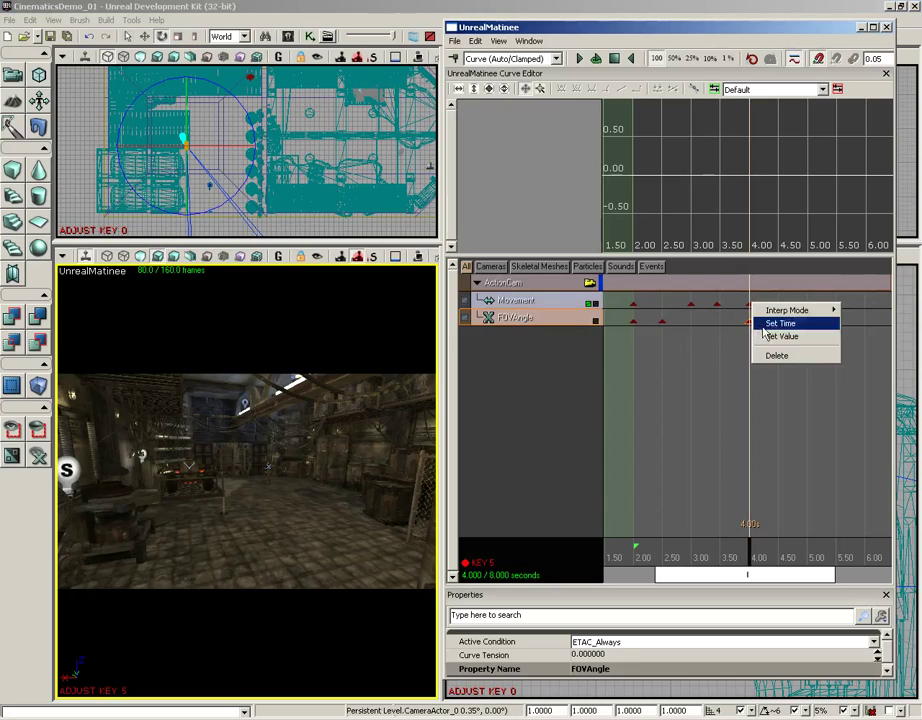
{"action": "left_click", "coordinate": [780, 336]}
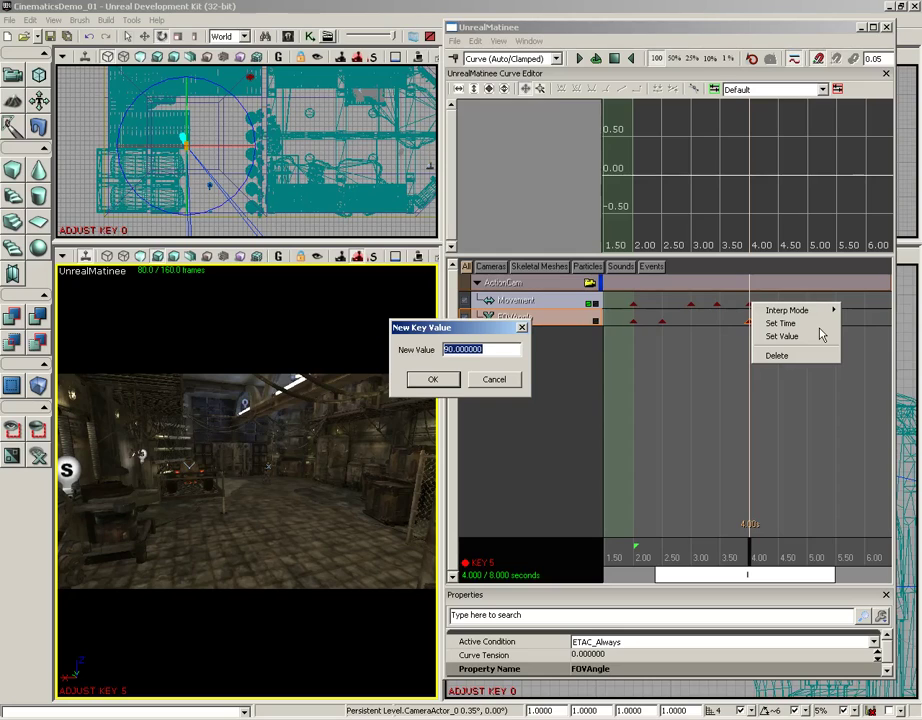
{"action": "type", "text": "20"}
{"action": "key", "text": "Return"}
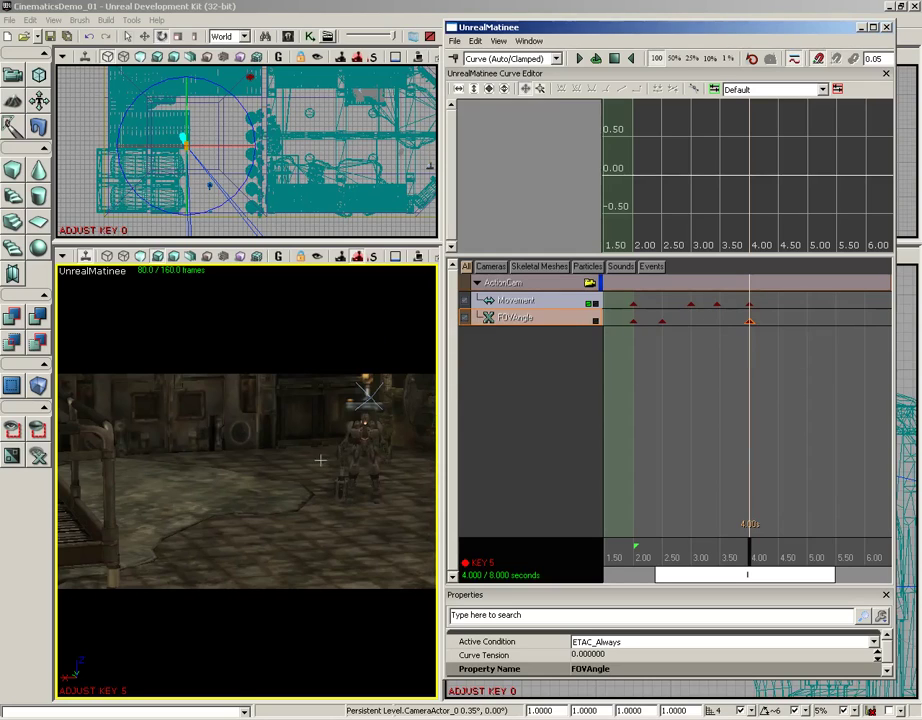
Turn the camera on the 4.00-second Movement key so the robot is framed near the centre of the shot.
{"action": "right_click_drag", "start_coordinate": [319, 458], "coordinate": [329, 455]}
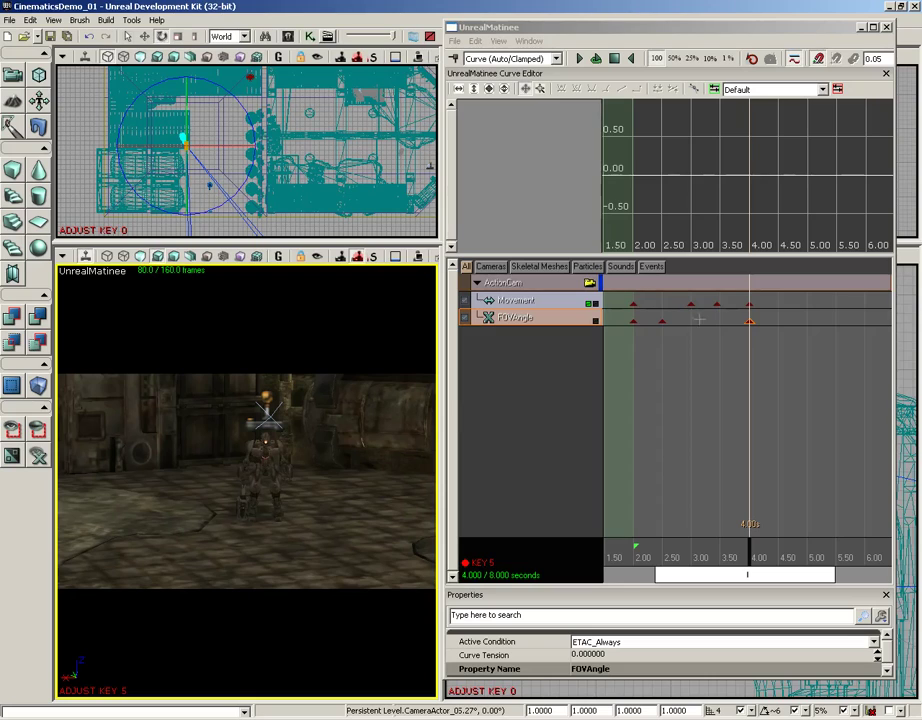
{"action": "left_click", "coordinate": [749, 304]}
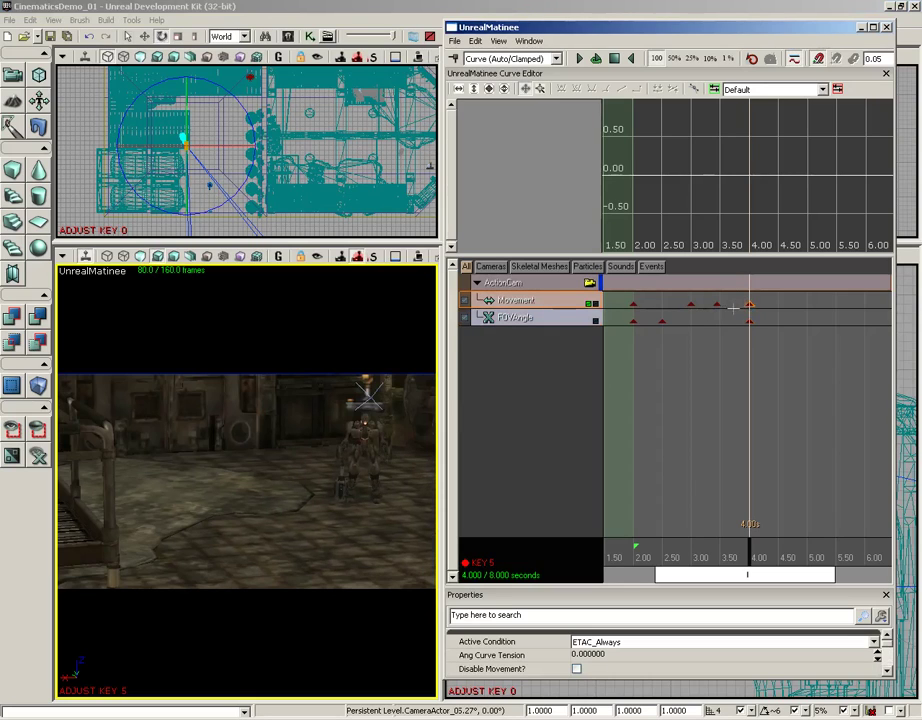
{"action": "right_click_drag", "start_coordinate": [309, 432], "coordinate": [305, 426]}
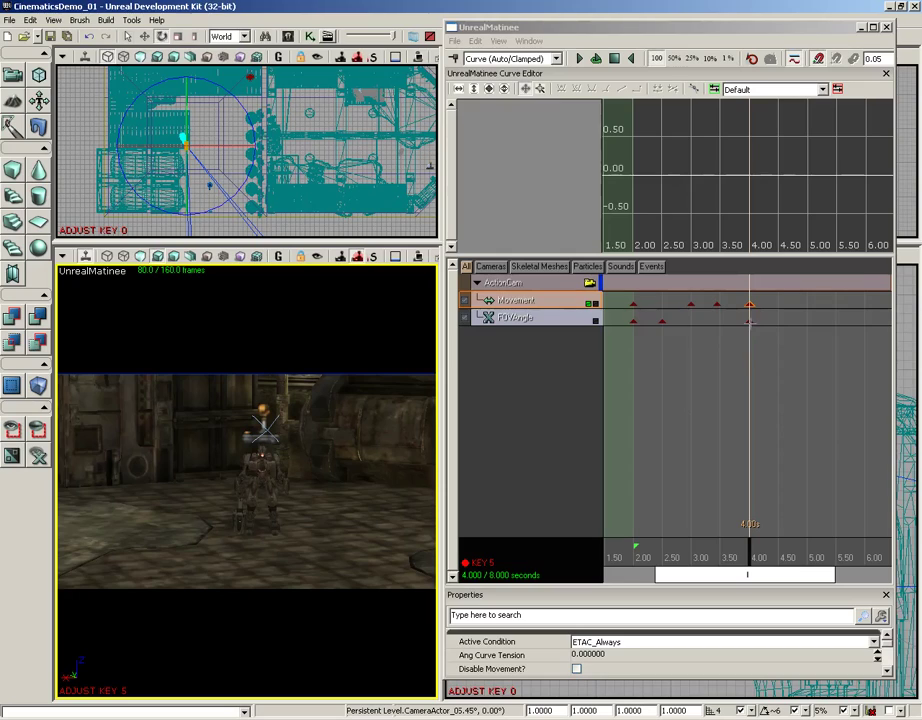
Set the 4.00-second FOVAngle key to 5 and tilt the camera on its Movement key up towards the robot's head.
{"action": "left_click", "coordinate": [750, 320]}
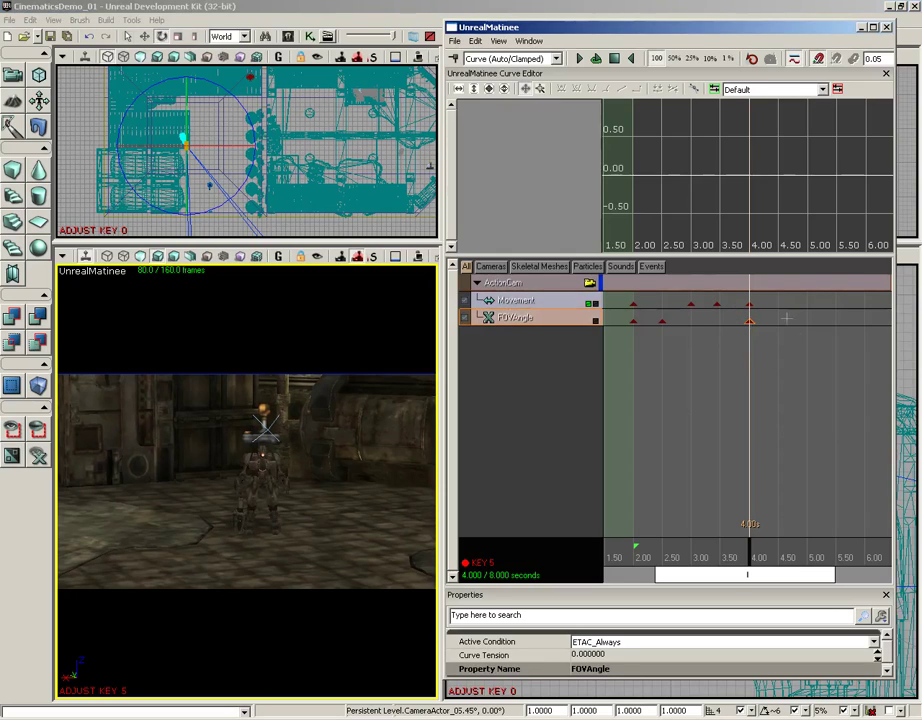
{"action": "right_click", "coordinate": [750, 322]}
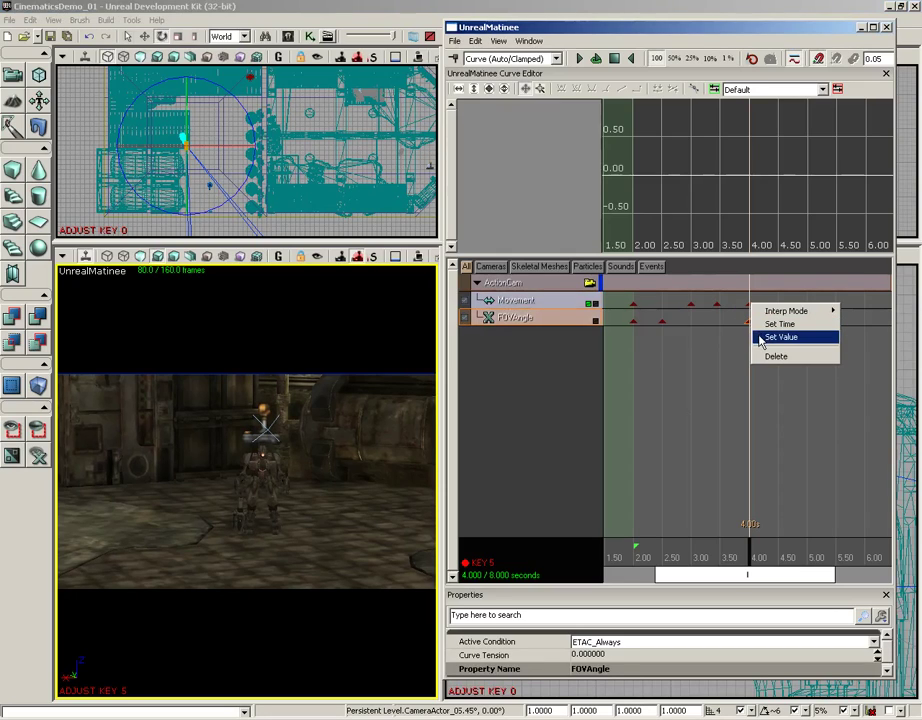
{"action": "left_click", "coordinate": [762, 338]}
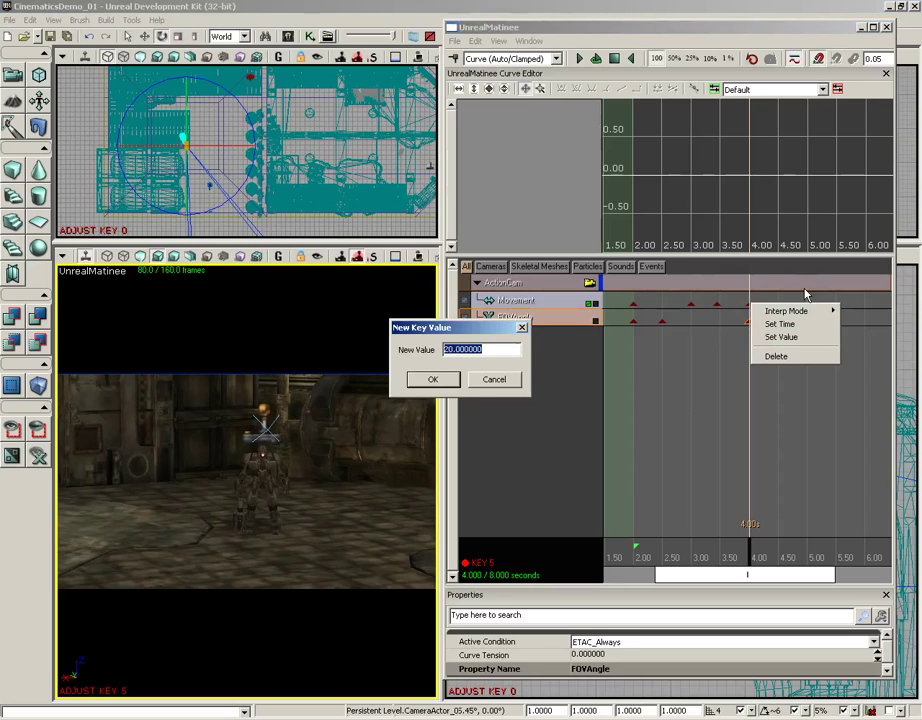
{"action": "type", "text": "5"}
{"action": "key", "text": "Return"}
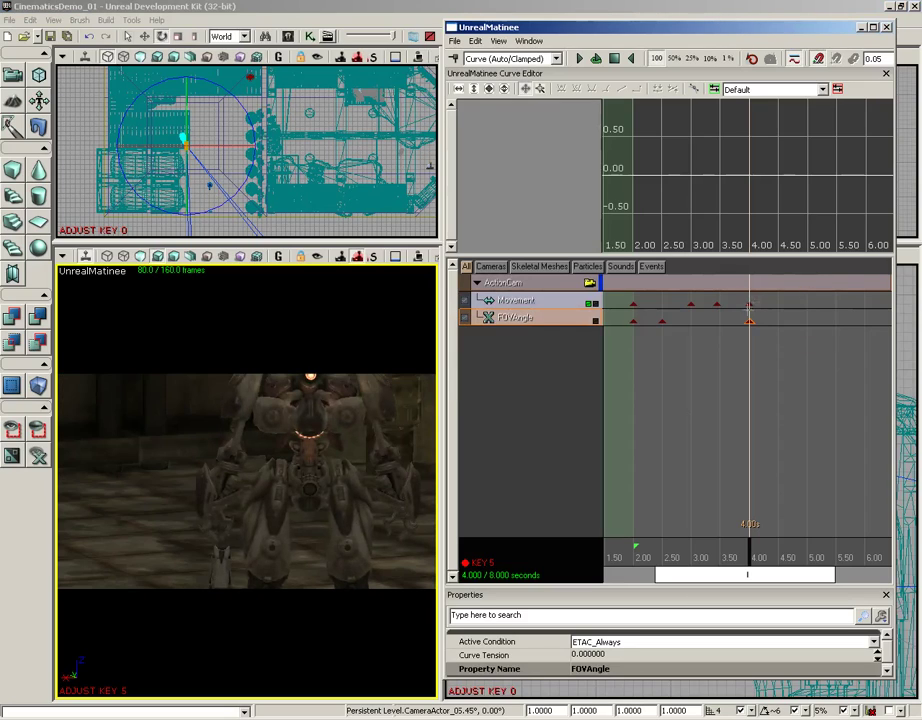
{"action": "left_click", "coordinate": [750, 304]}
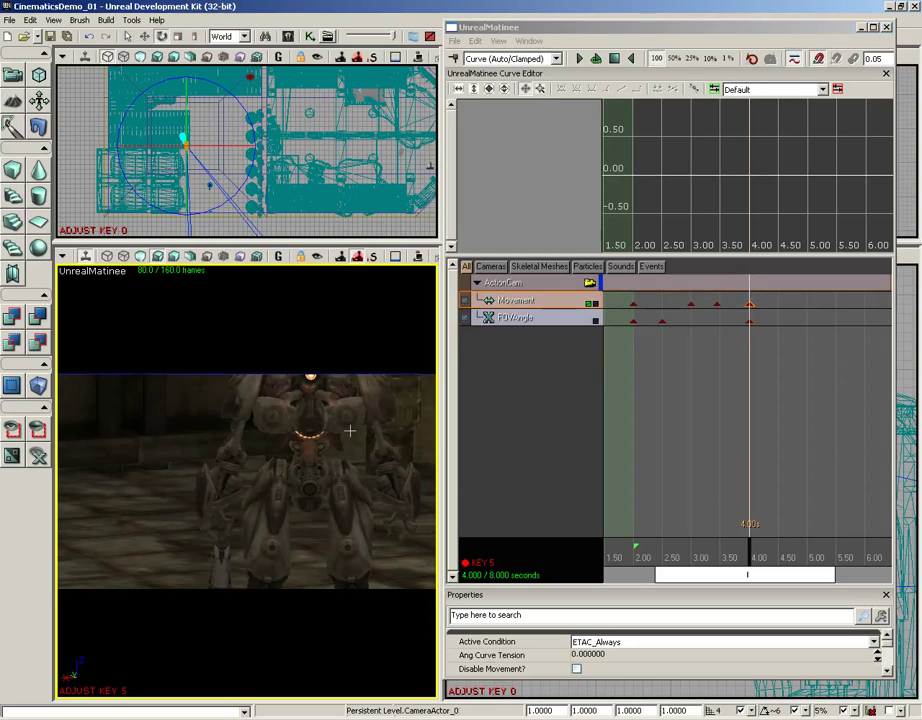
{"action": "left_click_drag", "start_coordinate": [352, 424], "coordinate": [347, 424]}
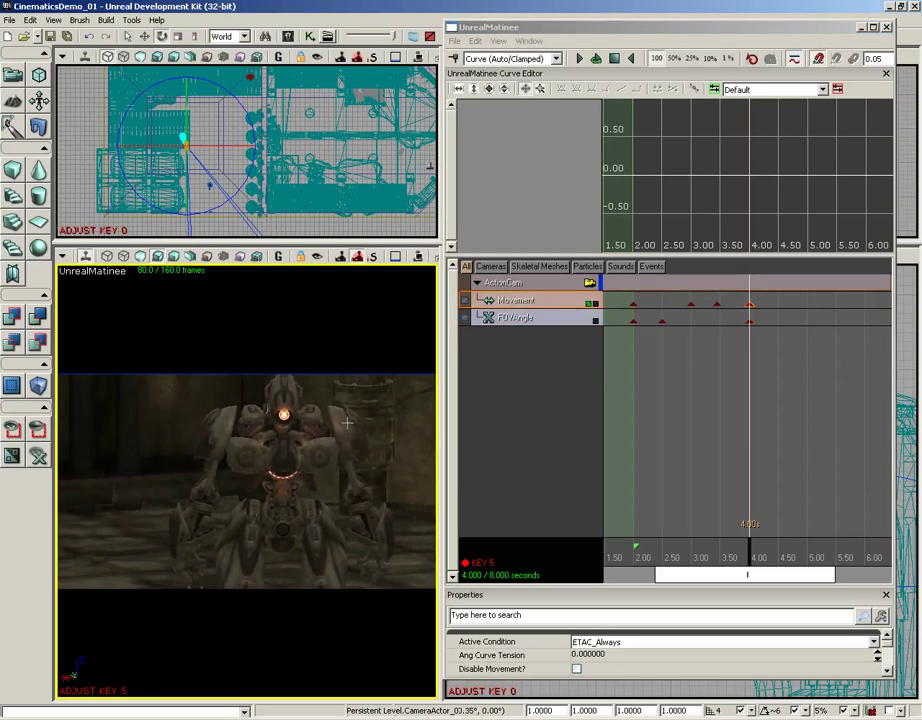
Widen the 4.00-second FOVAngle key's value slightly and re-aim its Movement key to frame the robot's whole upper body.
{"action": "left_click", "coordinate": [750, 321]}
{"action": "right_click", "coordinate": [750, 321]}
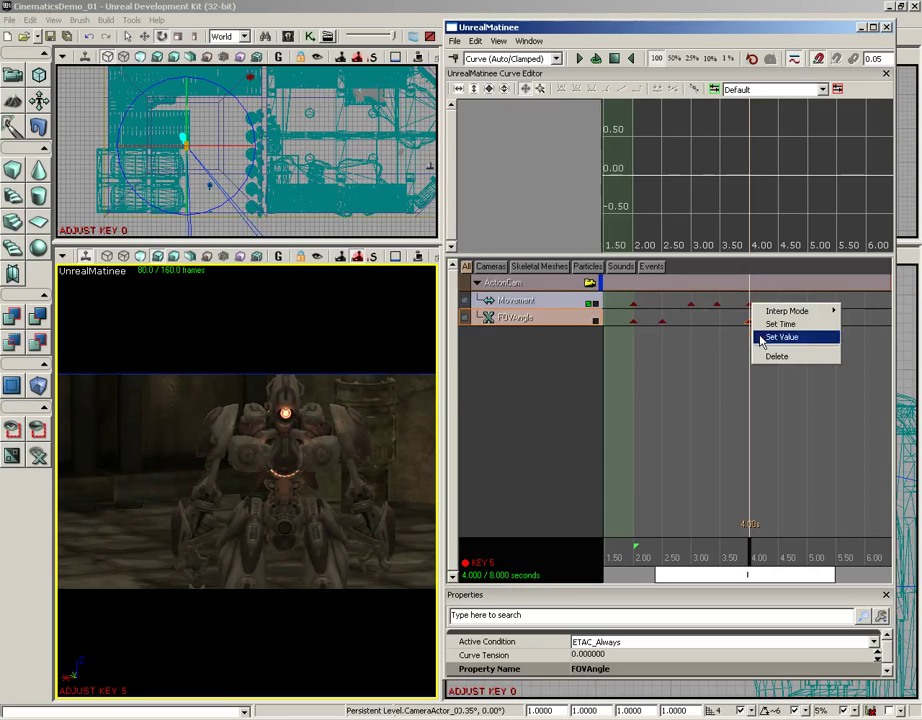
{"action": "left_click", "coordinate": [761, 339]}
{"action": "type", "text": "60"}
{"action": "key", "text": "Return"}
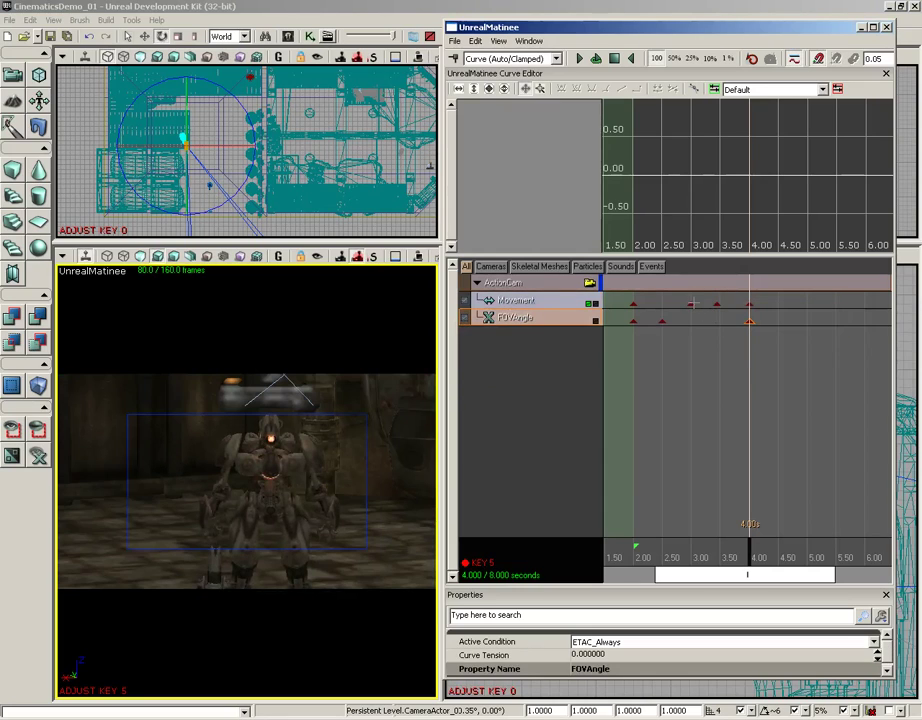
{"action": "left_click", "coordinate": [749, 304]}
{"action": "right_click_drag", "start_coordinate": [357, 445], "coordinate": [356, 445]}
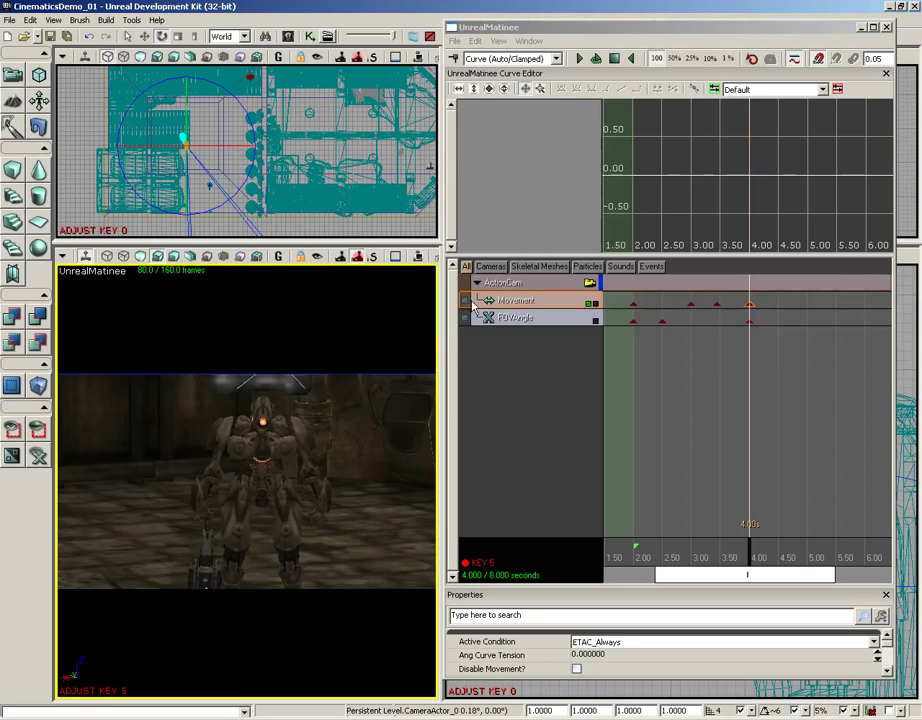
Scrub the camera move back to 2.00 seconds and check the value of the FOVAngle key there.
{"action": "left_click_drag", "start_coordinate": [750, 558], "coordinate": [704, 402]}
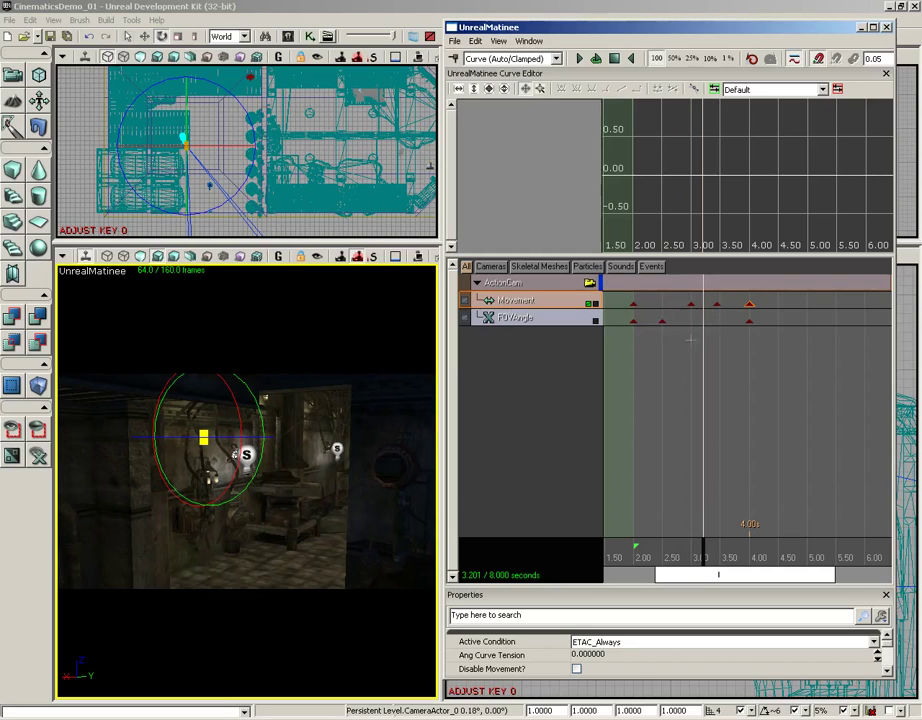
{"action": "left_click_drag", "start_coordinate": [702, 553], "coordinate": [636, 550]}
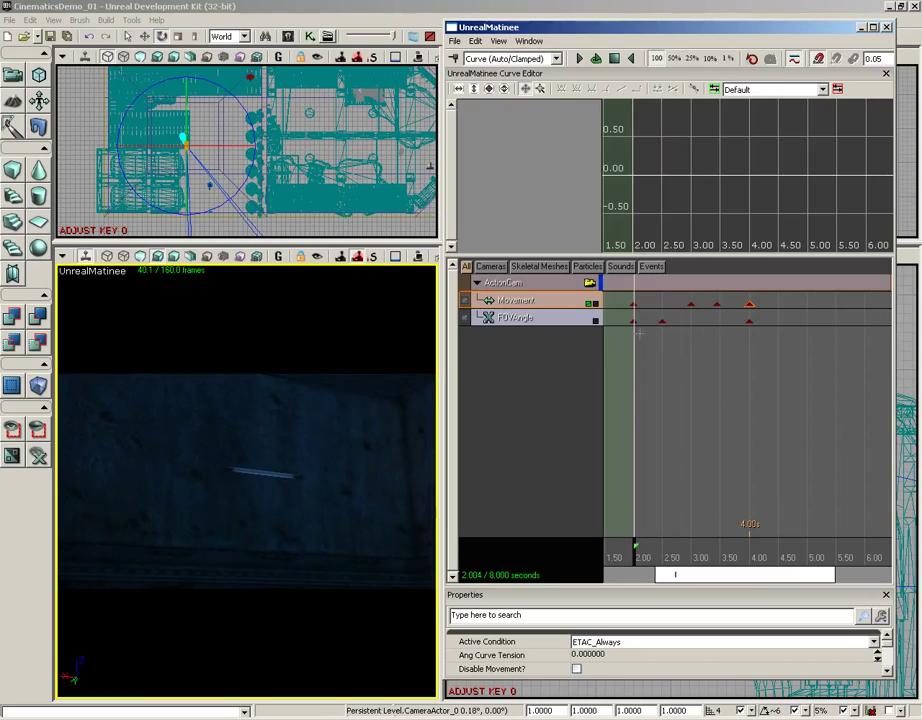
{"action": "left_click", "coordinate": [633, 321]}
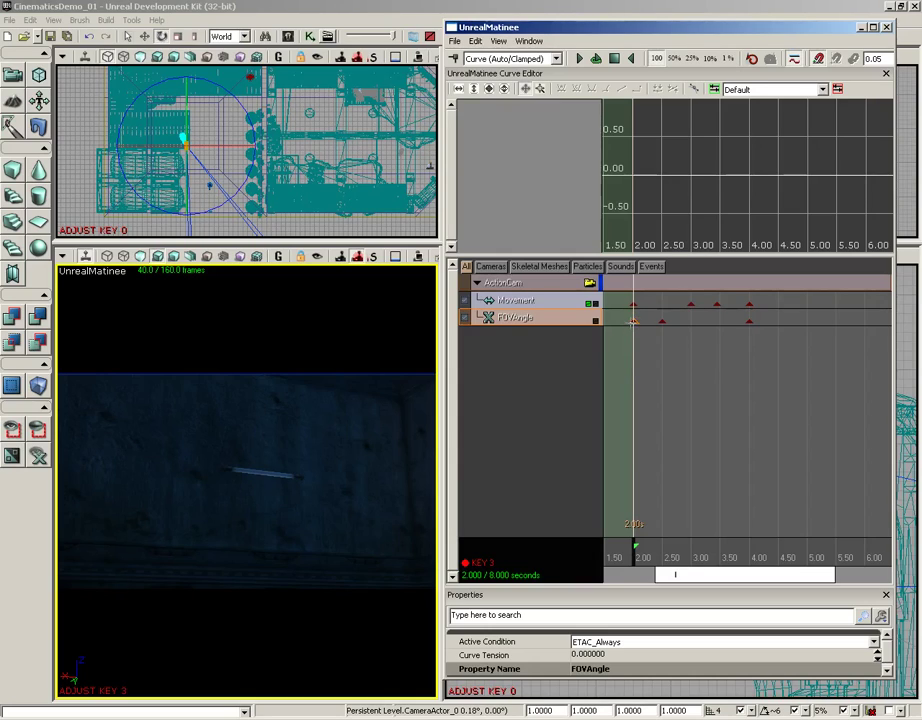
{"action": "right_click", "coordinate": [633, 321]}
{"action": "left_click", "coordinate": [638, 334]}
{"action": "left_click", "coordinate": [513, 379]}
Add a FOVAngle key at 3.45 seconds, in line with the Movement key there, and set its value to 90.
{"action": "left_click", "coordinate": [662, 321], "text": "ctrl"}
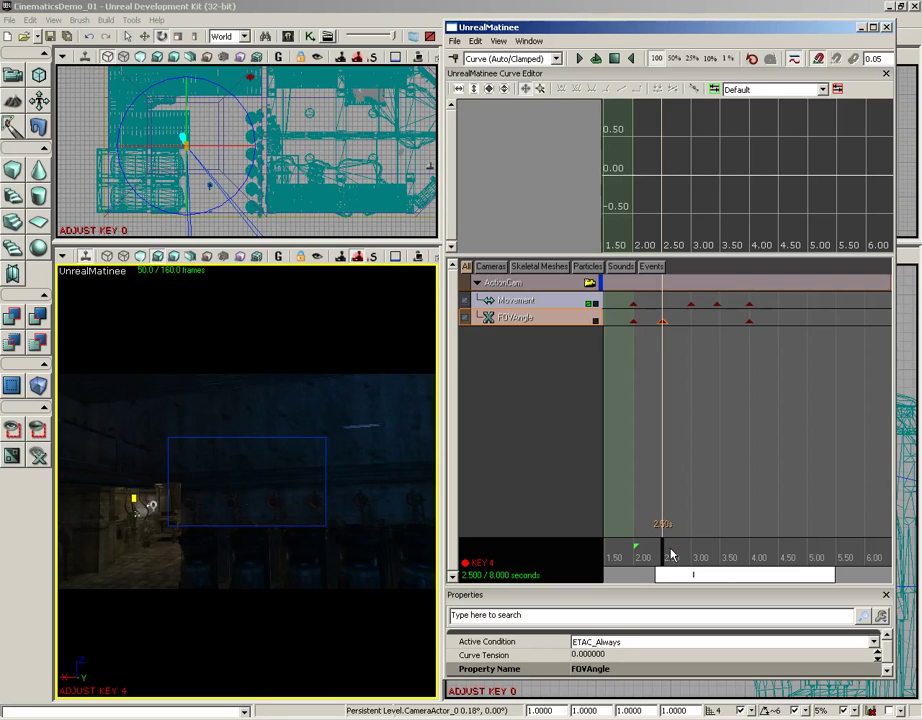
{"action": "left_click_drag", "start_coordinate": [669, 555], "coordinate": [714, 555]}
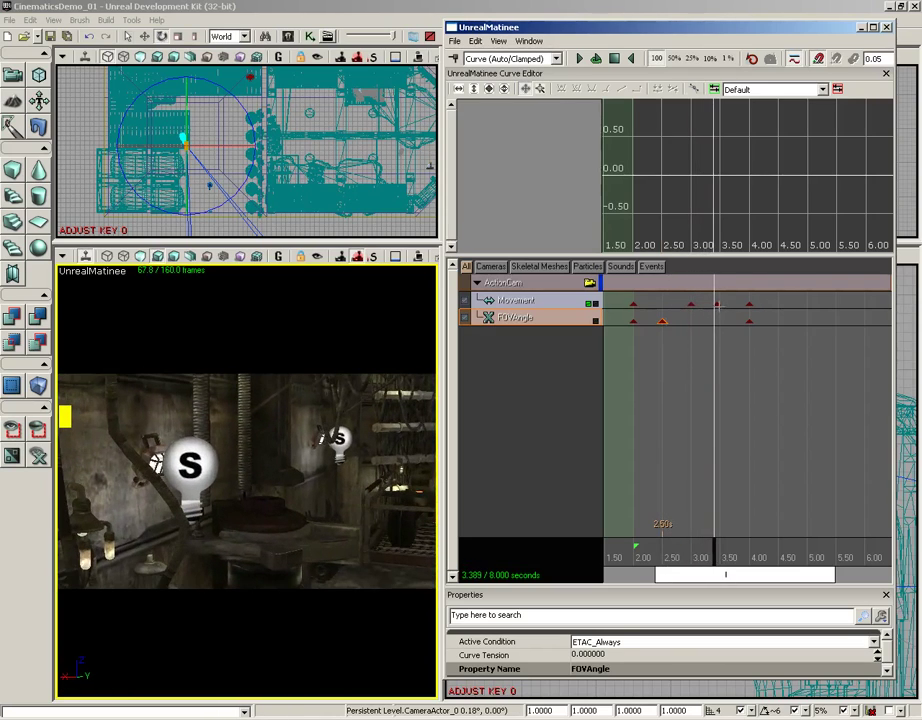
{"action": "left_click", "coordinate": [716, 304], "text": "ctrl"}
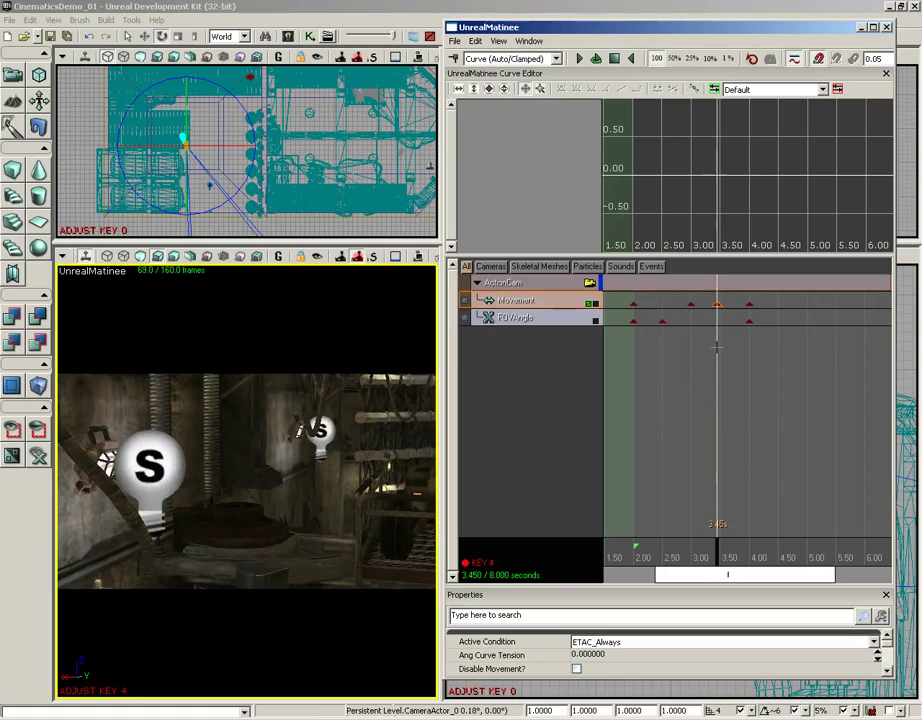
{"action": "left_click", "coordinate": [563, 320]}
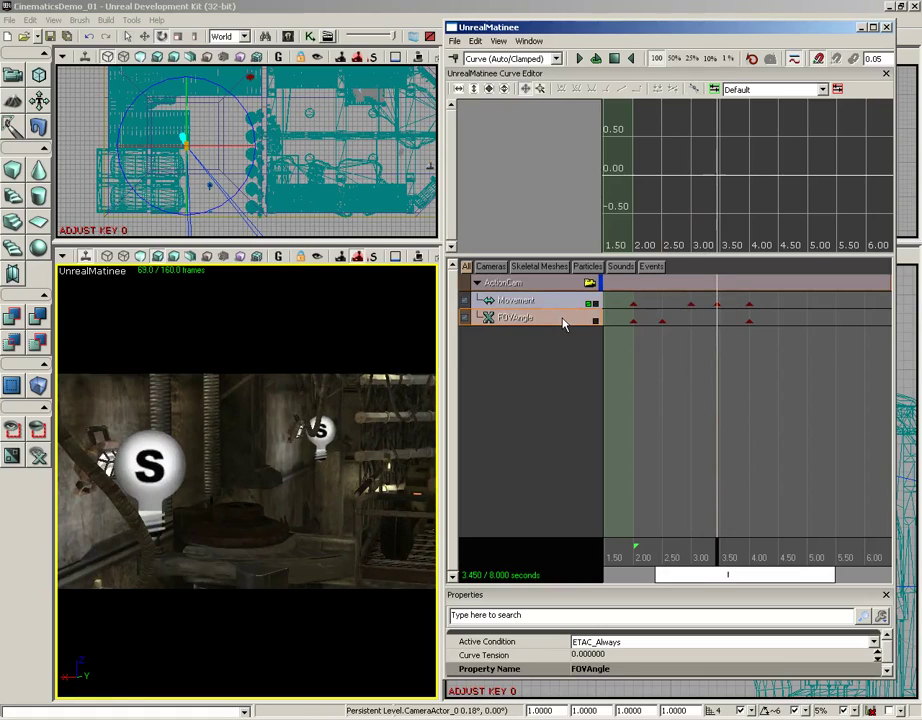
{"action": "left_click", "coordinate": [716, 321], "text": "ctrl"}
{"action": "right_click", "coordinate": [716, 322]}
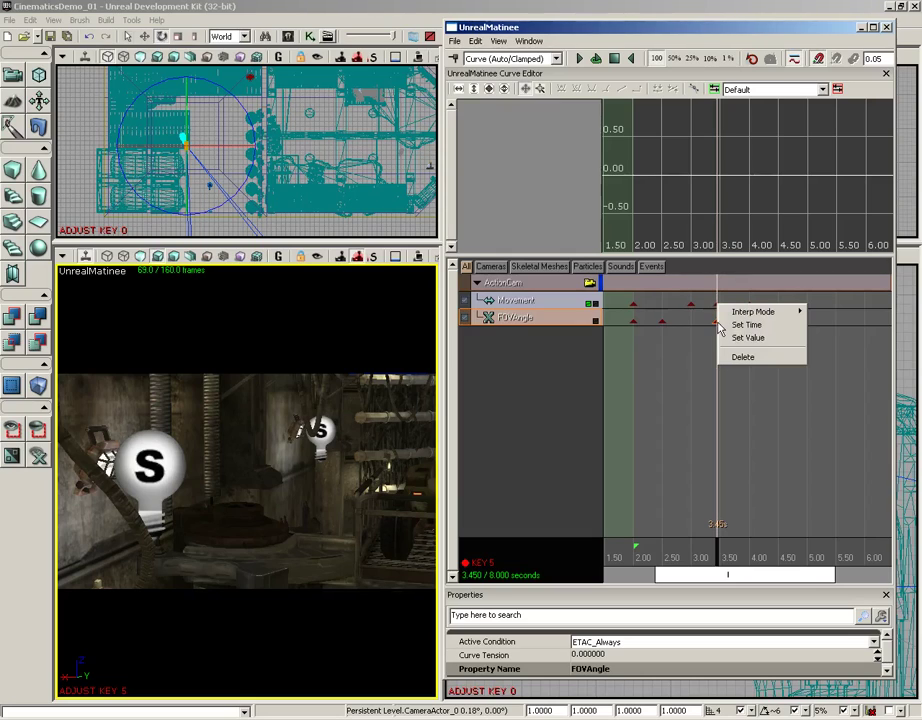
{"action": "left_click", "coordinate": [746, 337]}
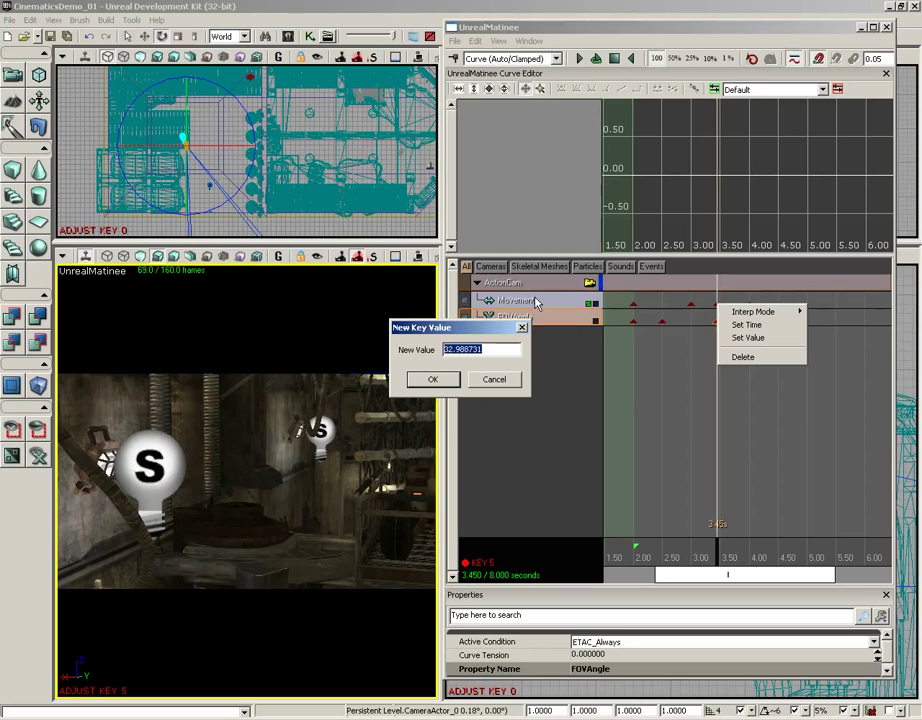
{"action": "type", "text": "90"}
{"action": "key", "text": "Return"}
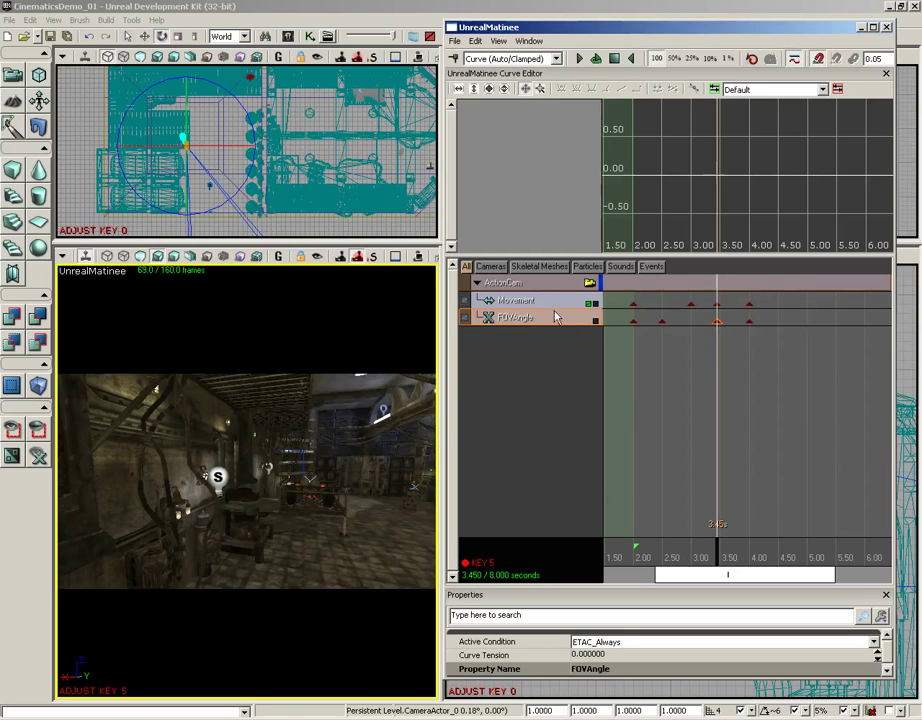
Add a key at 5.30 seconds on both the FOVAngle and Movement tracks to hold the robot framing.
{"action": "mouse_move", "coordinate": [716, 548]}
{"action": "left_mouse_down"}
{"action": "mouse_move", "coordinate": [672, 551]}
{"action": "mouse_move", "coordinate": [770, 549]}
{"action": "mouse_move", "coordinate": [711, 548]}
{"action": "left_mouse_up"}
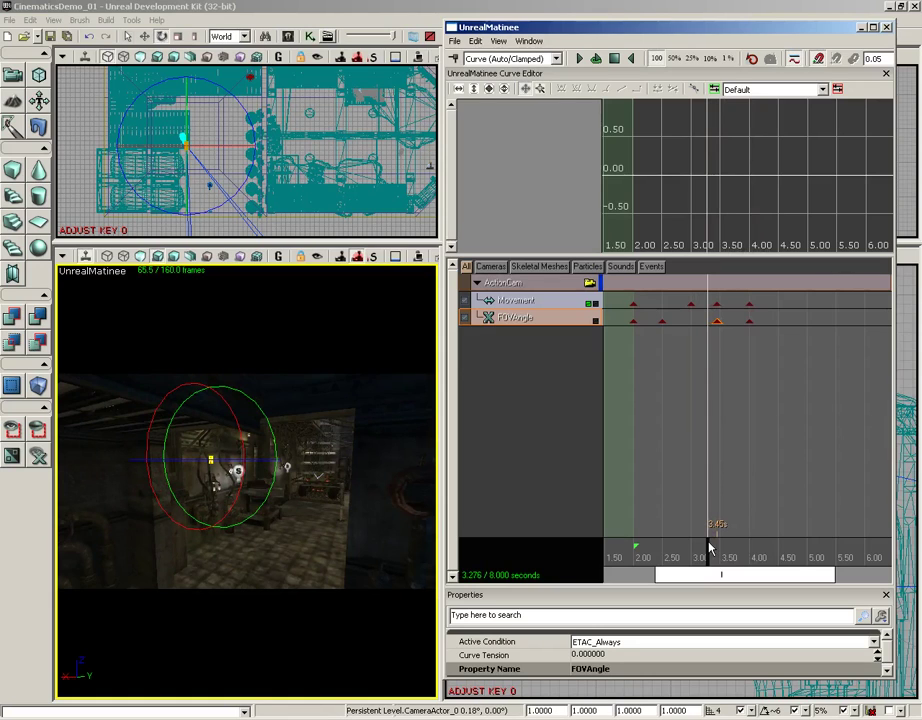
{"action": "left_click_drag", "start_coordinate": [710, 548], "coordinate": [756, 545]}
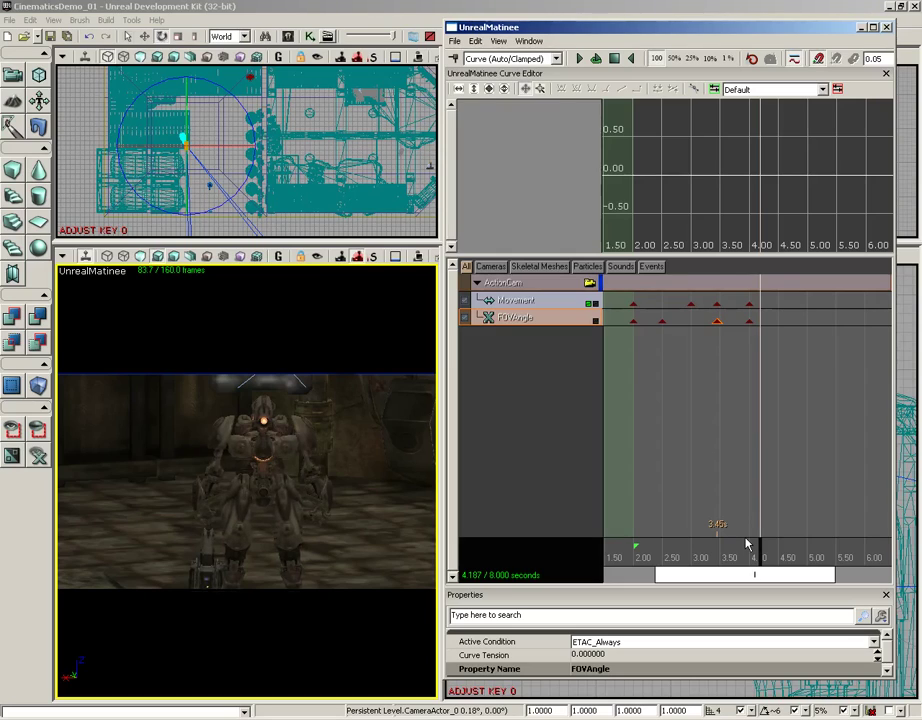
{"action": "left_click", "coordinate": [773, 558]}
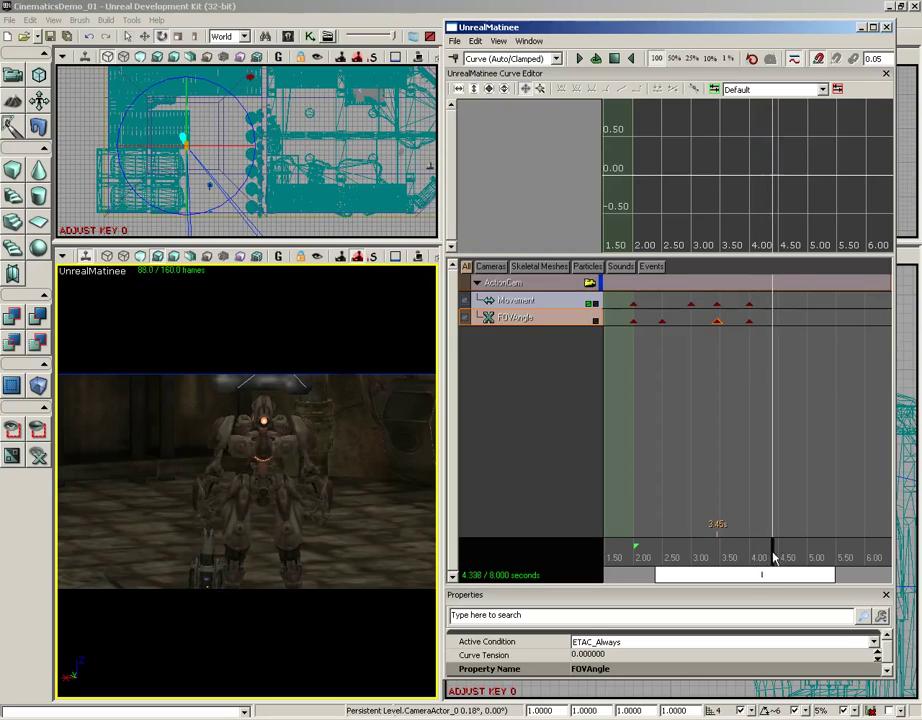
{"action": "left_click_drag", "start_coordinate": [773, 558], "coordinate": [824, 559]}
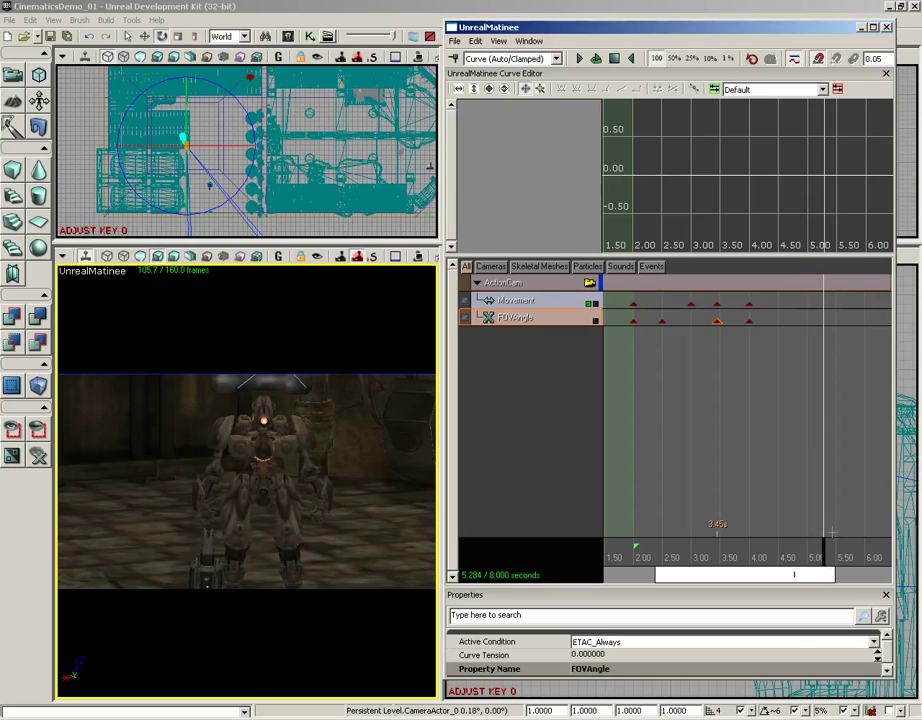
{"action": "left_click", "coordinate": [824, 557]}
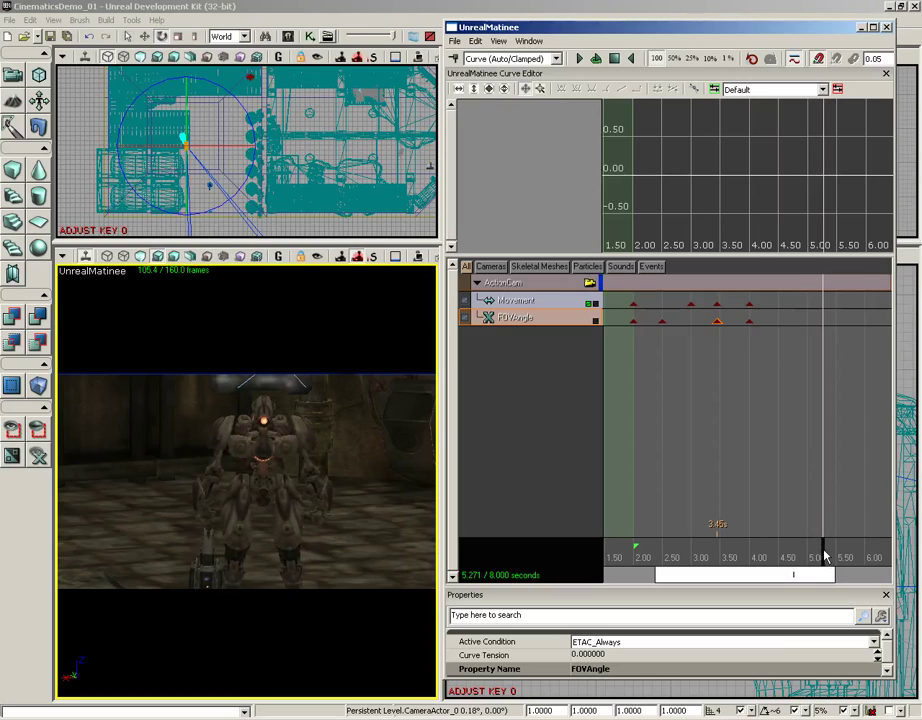
{"action": "left_click", "coordinate": [825, 557]}
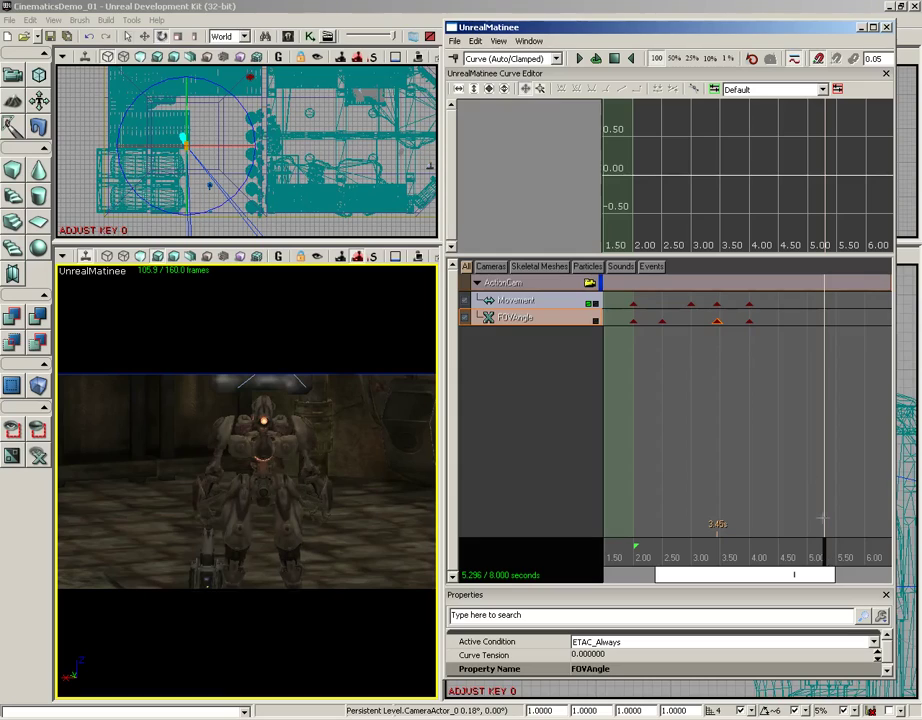
{"action": "key", "text": "Return"}
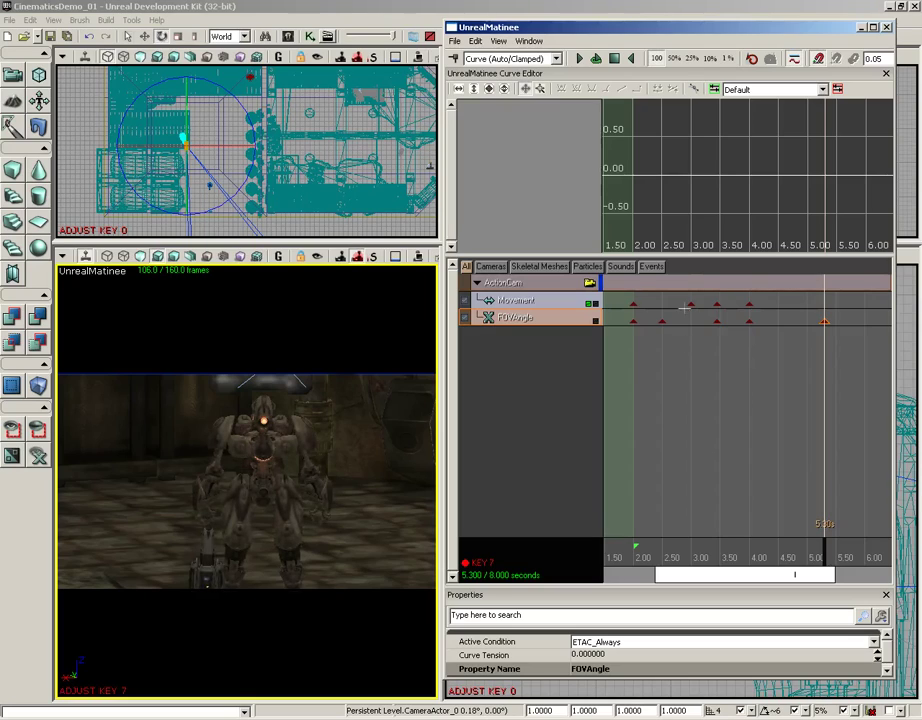
{"action": "left_click", "coordinate": [537, 302]}
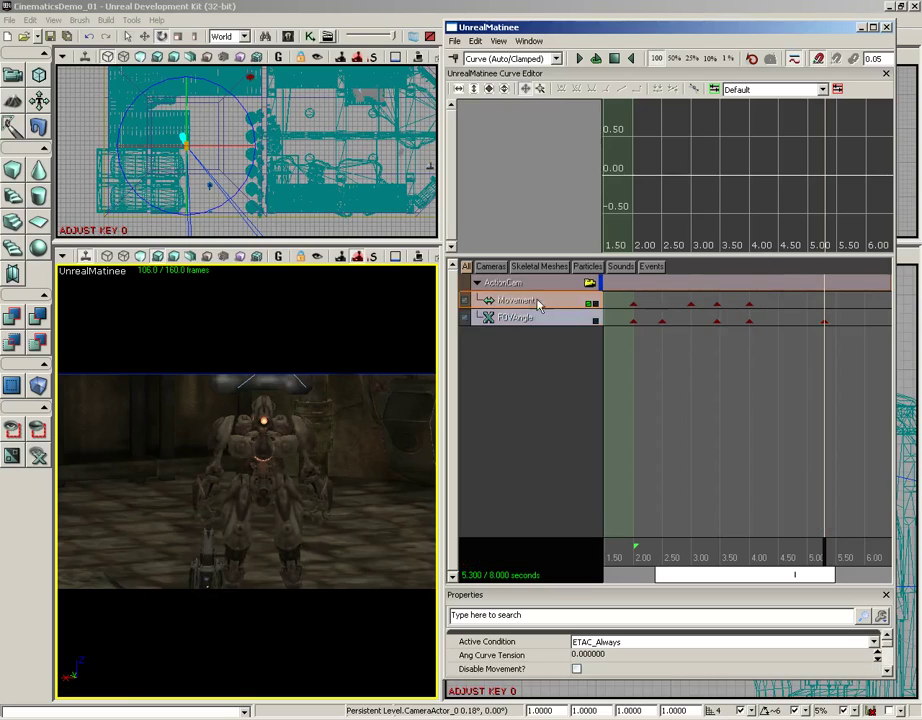
{"action": "key", "text": "Return"}
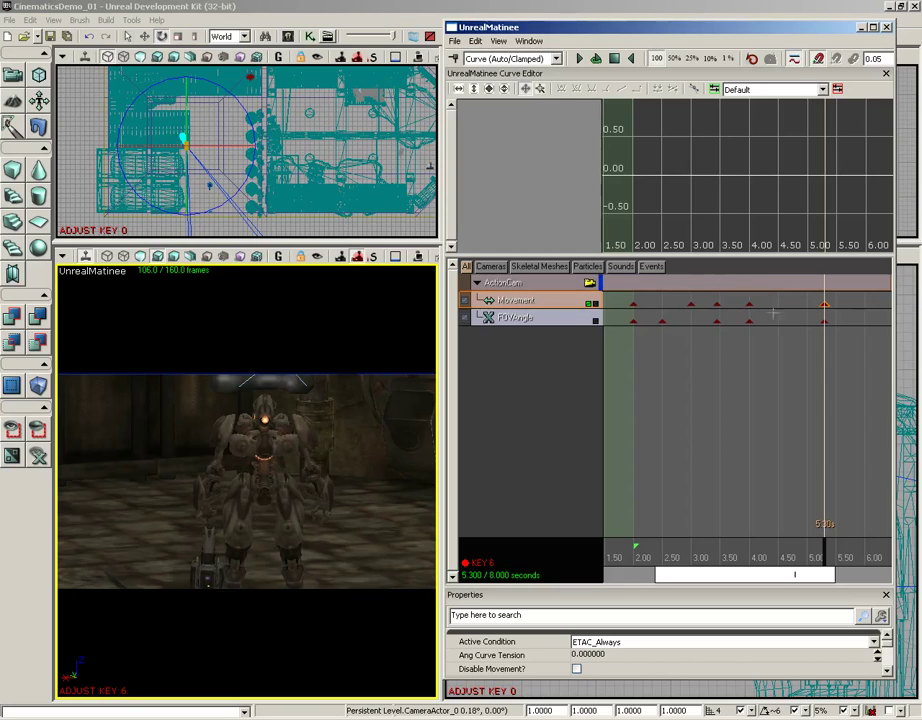
{"action": "left_click_drag", "start_coordinate": [761, 384], "coordinate": [614, 418]}
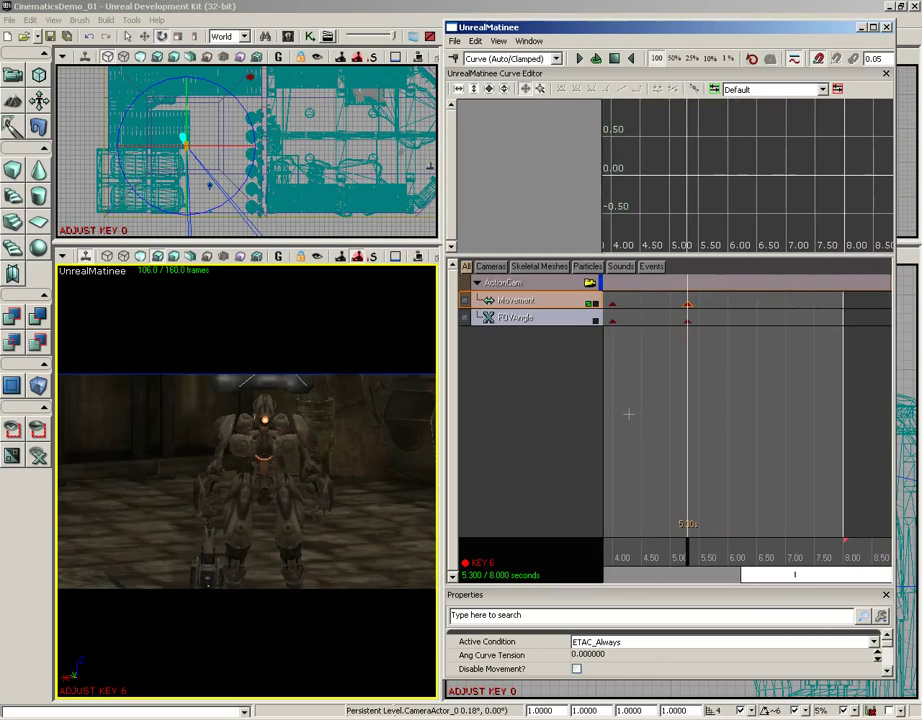
{"action": "left_click_drag", "start_coordinate": [673, 555], "coordinate": [696, 560]}
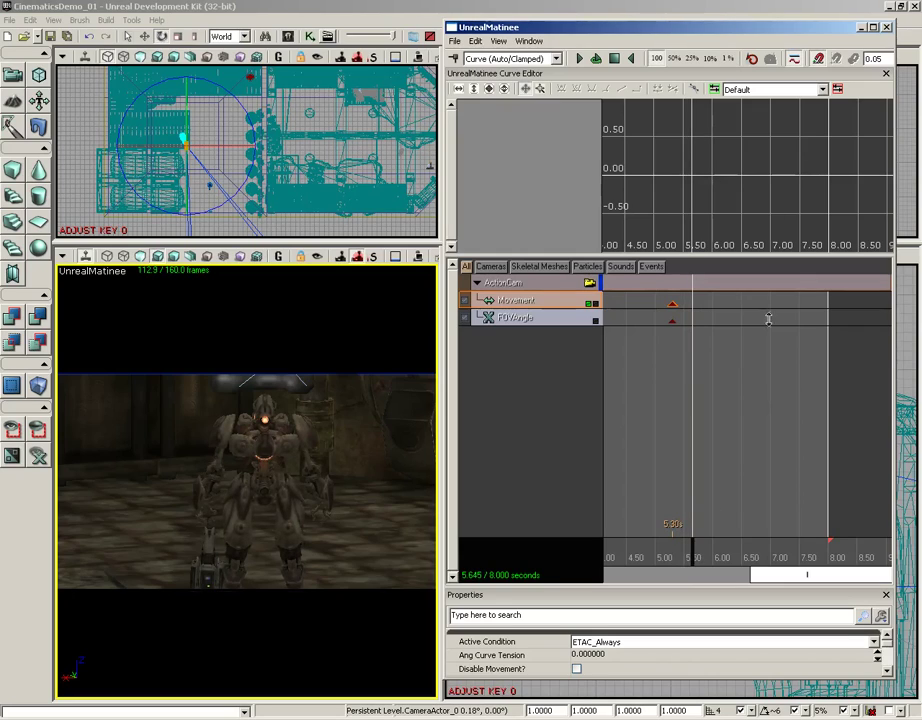
{"action": "left_click", "coordinate": [553, 318]}
{"action": "key", "text": "Return"}
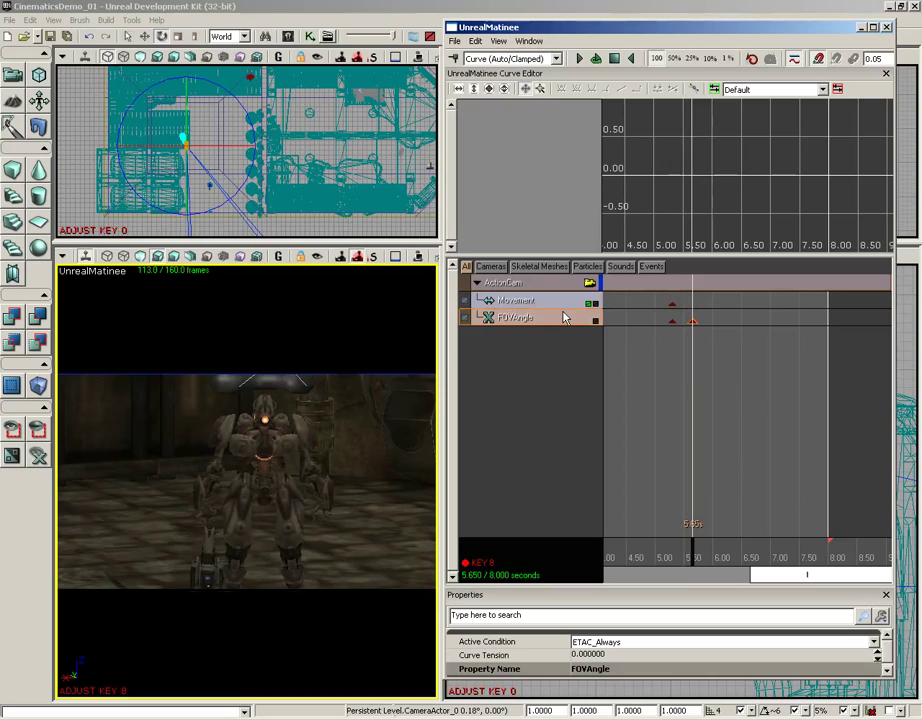
{"action": "right_click", "coordinate": [694, 323]}
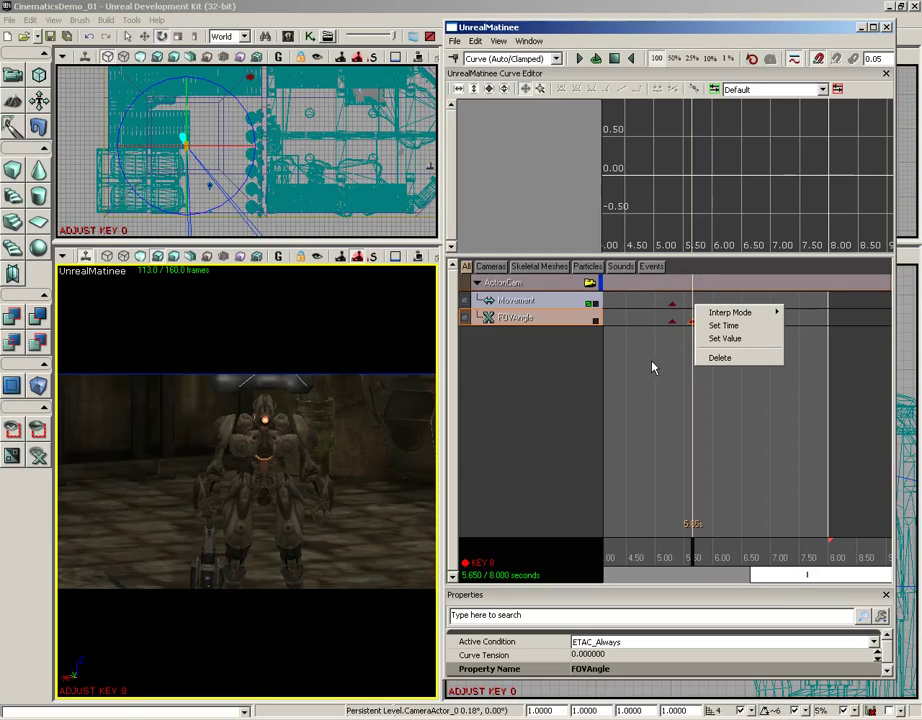
{"action": "left_click_drag", "start_coordinate": [652, 366], "coordinate": [725, 361]}
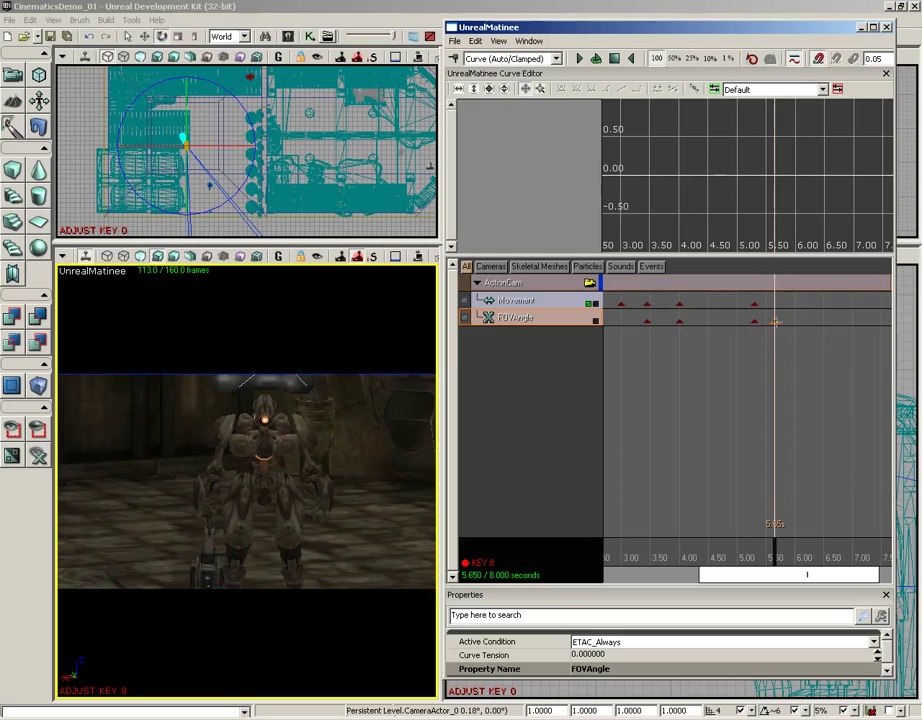
{"action": "key", "text": "Delete"}
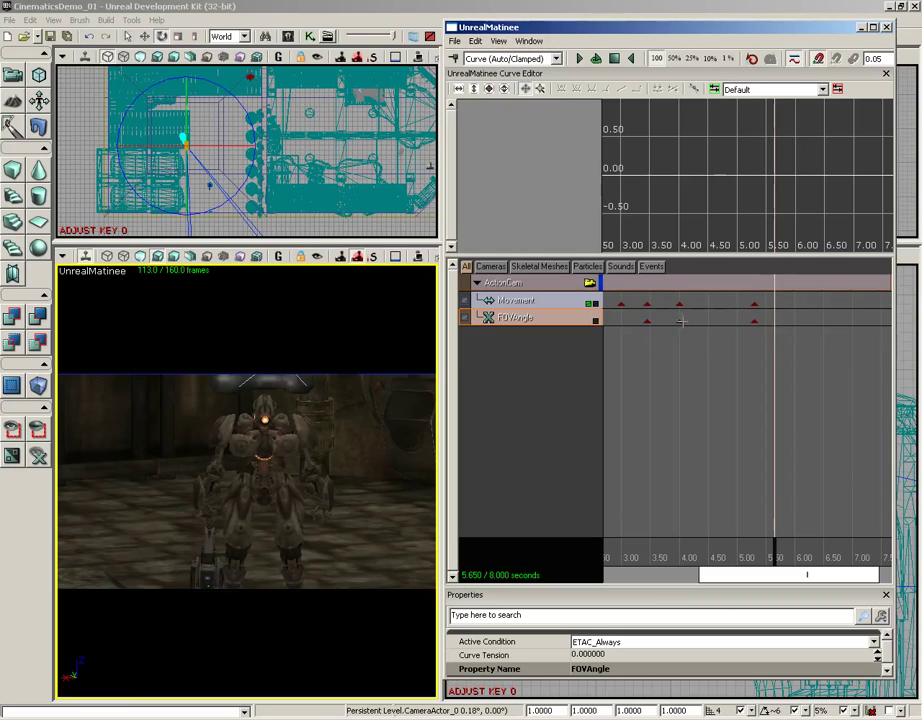
Duplicate the 3.45-second FOVAngle key, move the copy to 5.65 seconds and scrub the camera move up to it.
{"action": "left_click", "coordinate": [648, 321]}
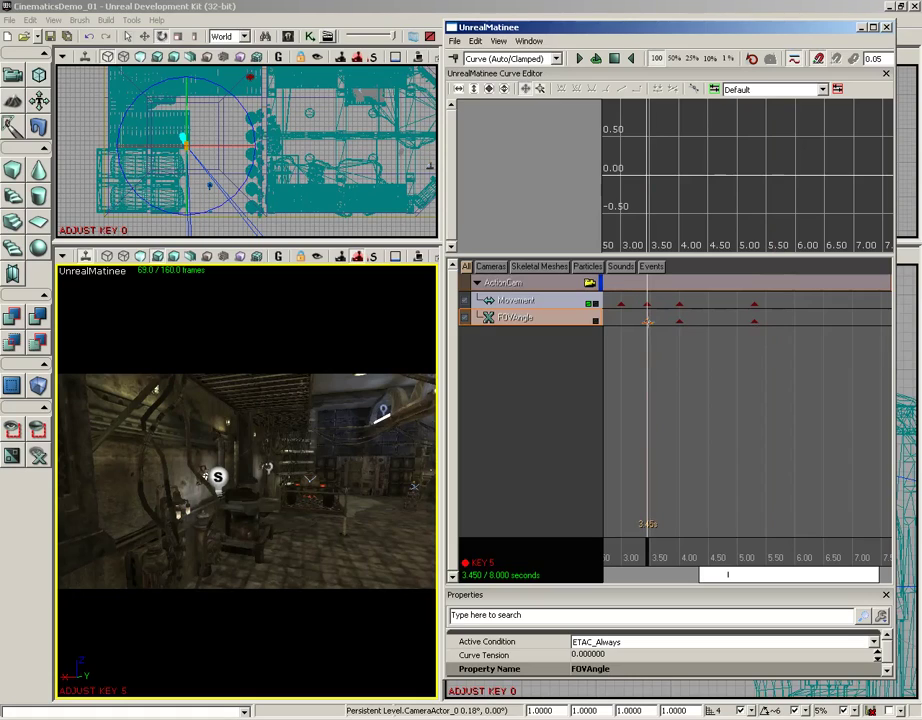
{"action": "left_click", "coordinate": [476, 41]}
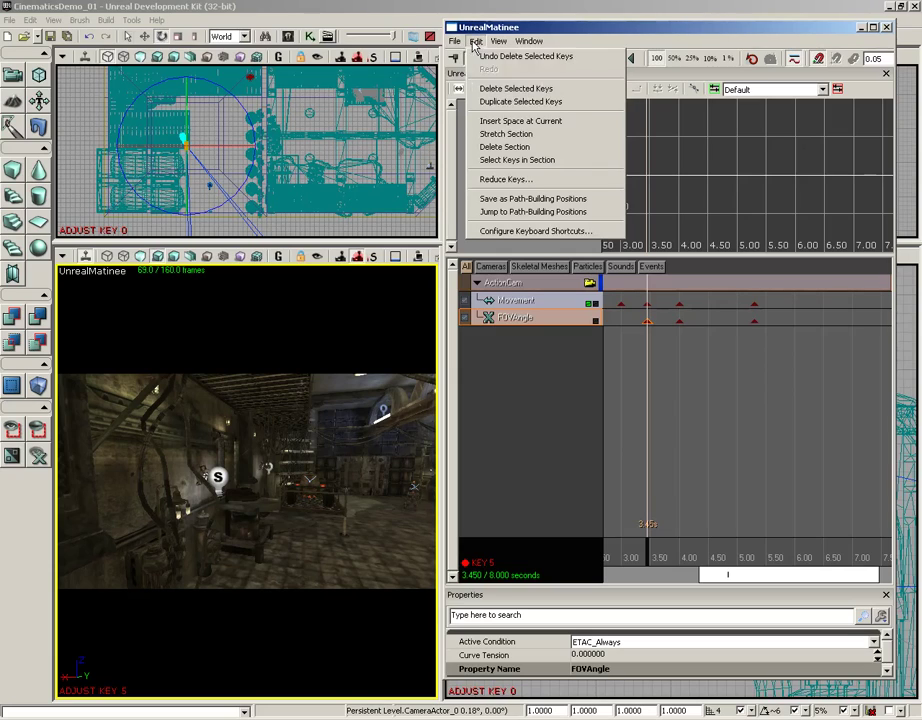
{"action": "left_click", "coordinate": [498, 102]}
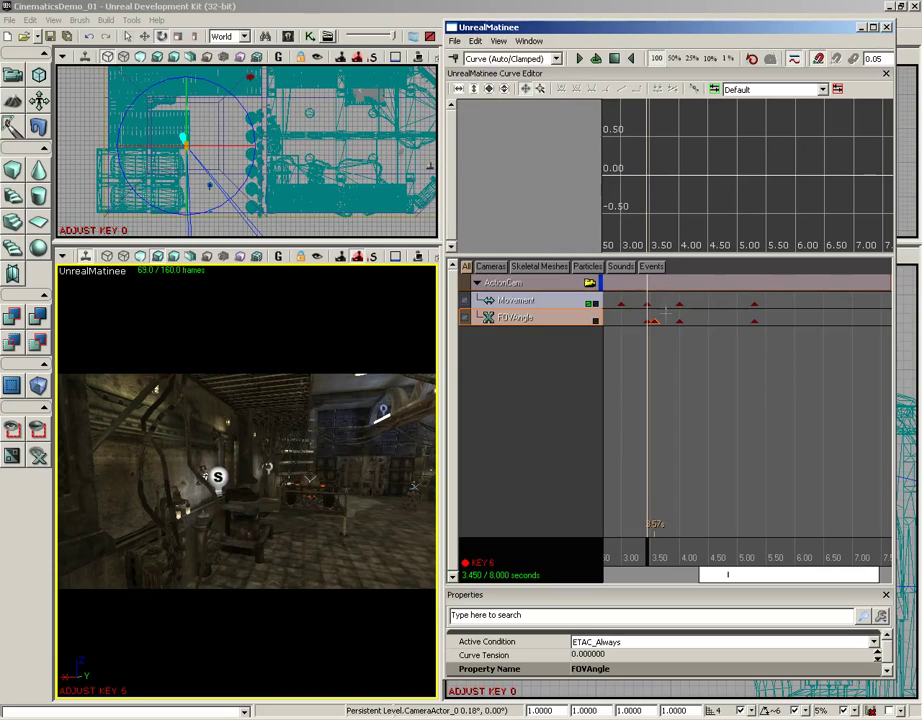
{"action": "left_click_drag", "start_coordinate": [660, 325], "coordinate": [777, 321]}
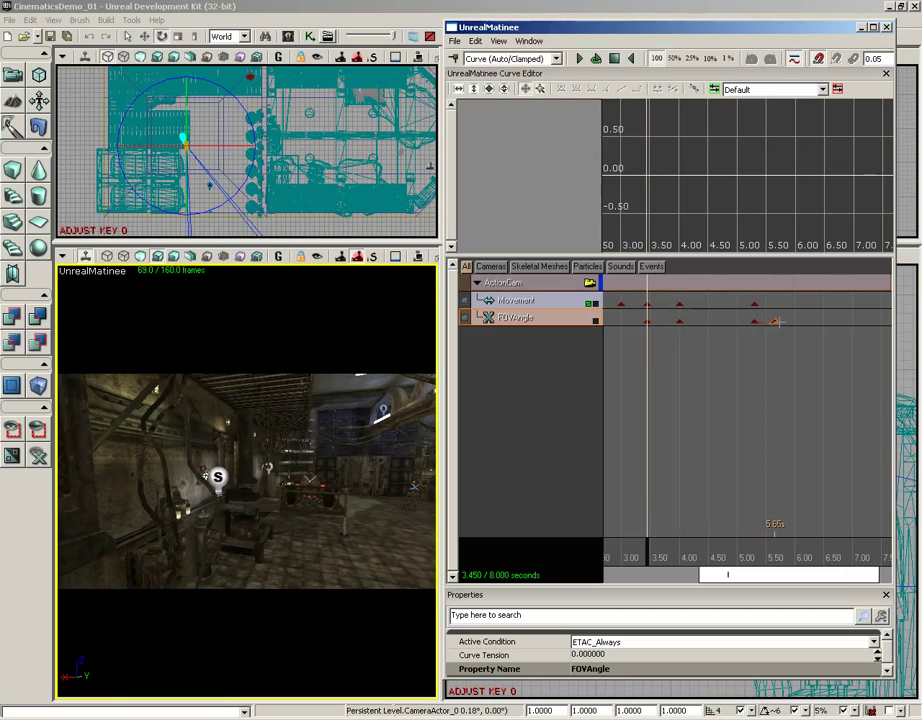
{"action": "left_click_drag", "start_coordinate": [654, 553], "coordinate": [775, 556]}
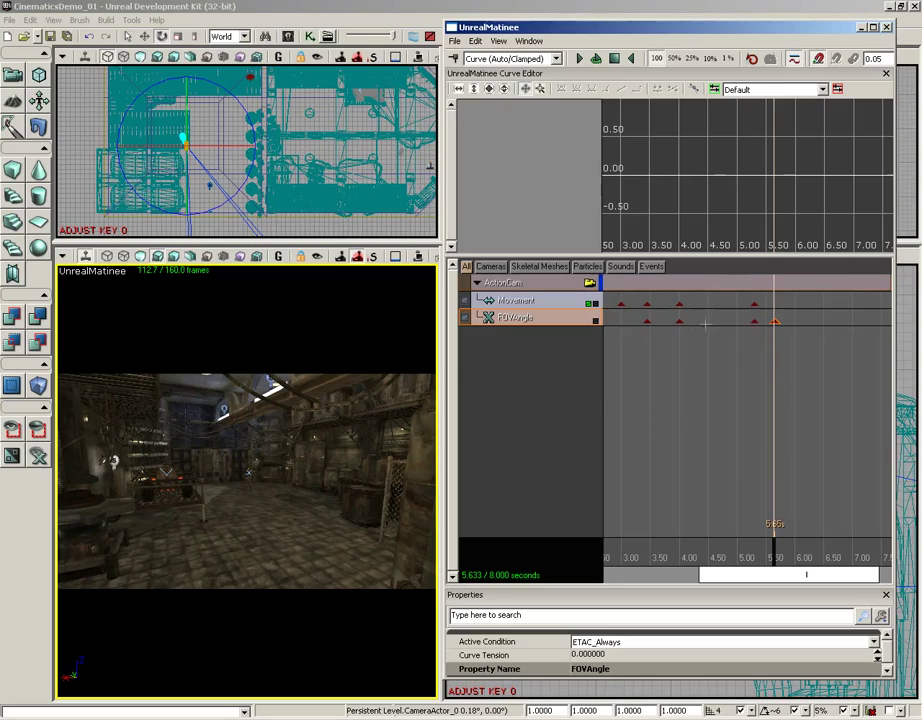
Duplicate the 3.45-second Movement key, move the copy to 5.65 seconds and scrub past it to preview the return.
{"action": "left_click", "coordinate": [648, 304]}
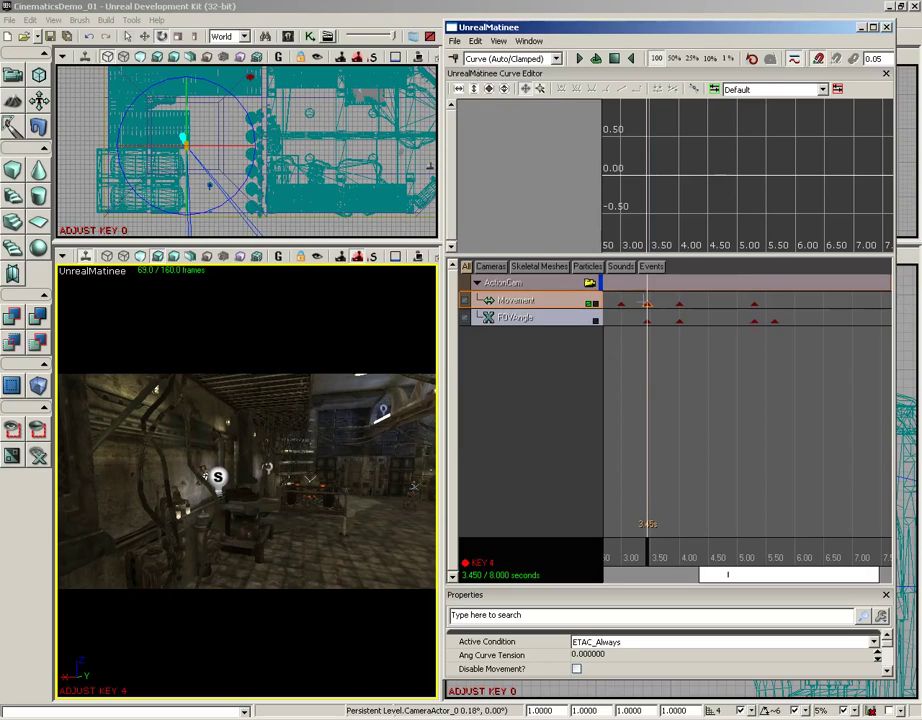
{"action": "left_click", "coordinate": [475, 41]}
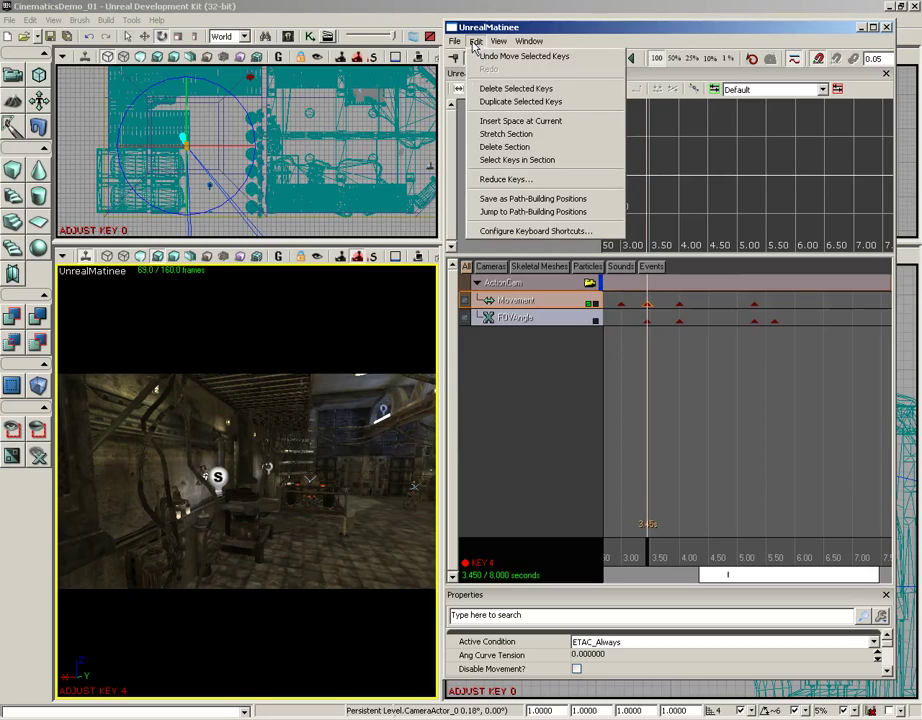
{"action": "left_click", "coordinate": [490, 104]}
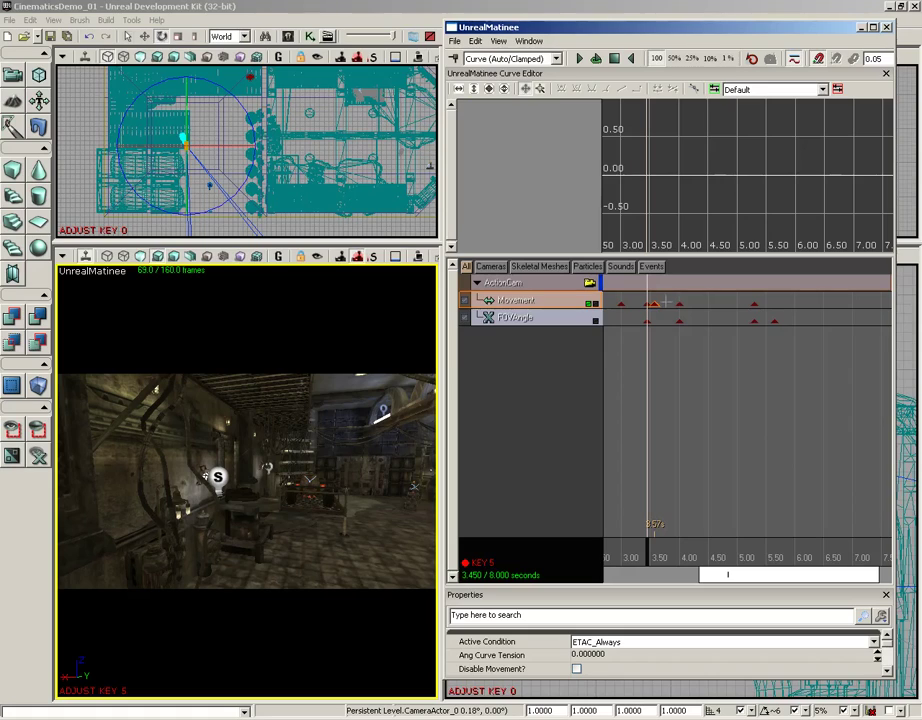
{"action": "left_click_drag", "start_coordinate": [652, 304], "coordinate": [776, 309], "text": "ctrl"}
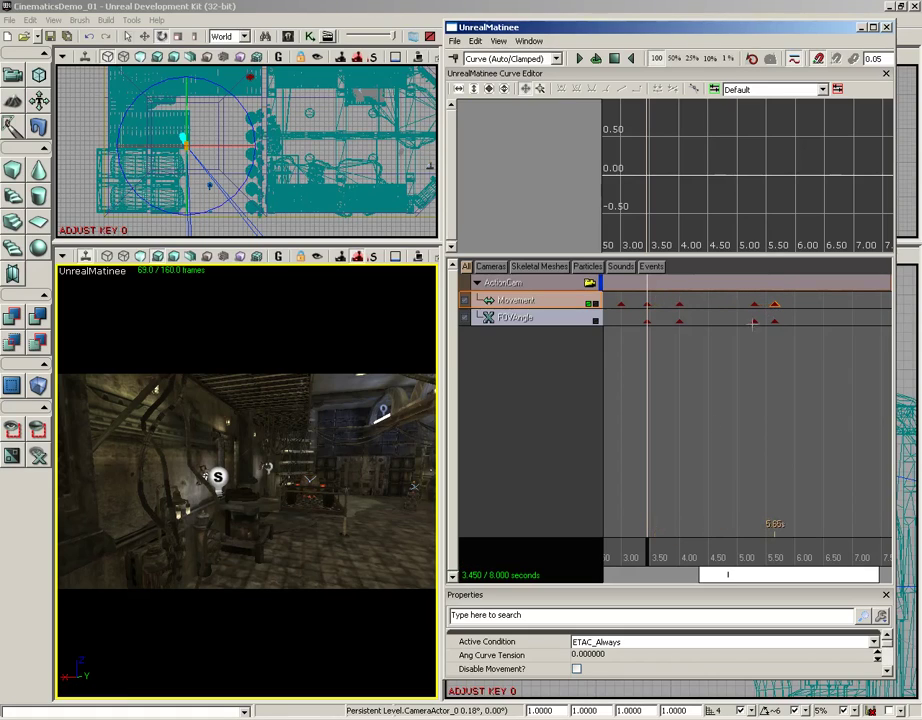
{"action": "left_click_drag", "start_coordinate": [657, 556], "coordinate": [778, 556]}
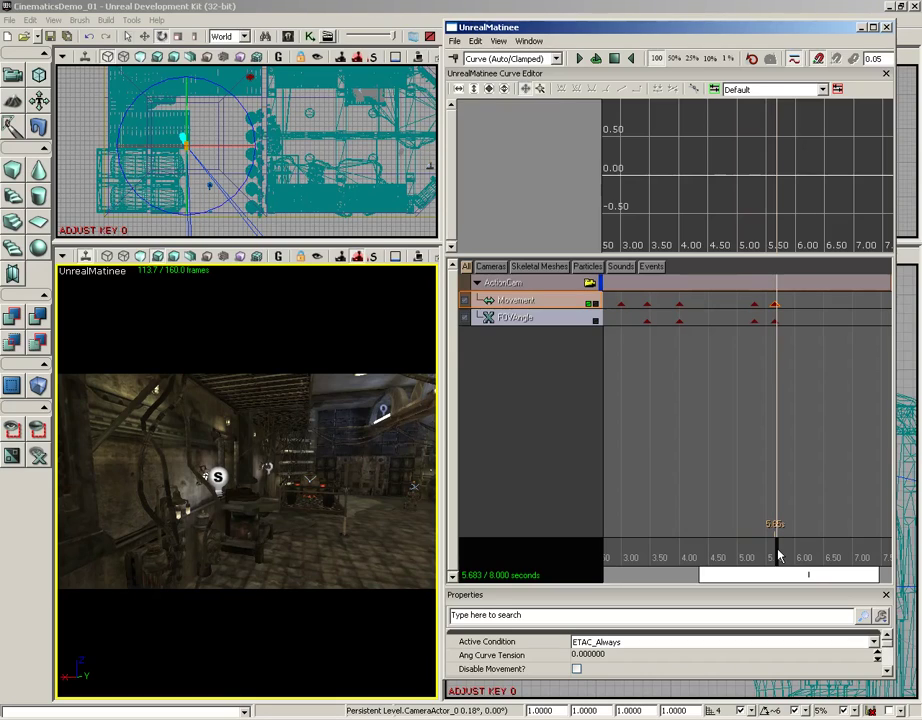
{"action": "left_click_drag", "start_coordinate": [778, 556], "coordinate": [797, 556]}
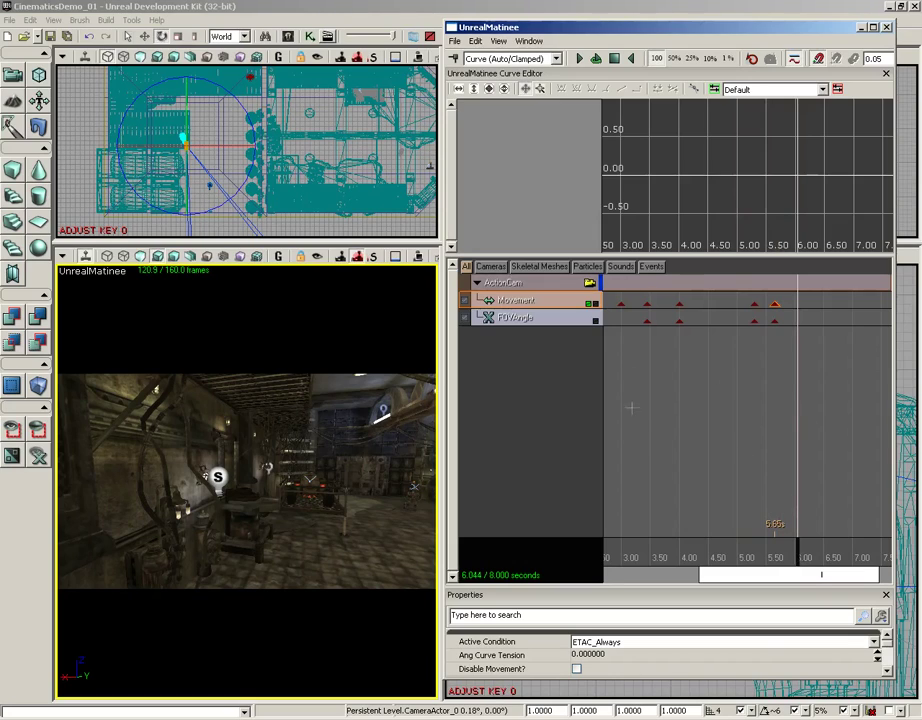
Try duplicating the 0.00-second Movement key and moving the copy to 6.65 seconds to return the camera to its opening framing.
{"action": "left_click_drag", "start_coordinate": [630, 298], "coordinate": [719, 298]}
{"action": "left_click", "coordinate": [653, 303]}
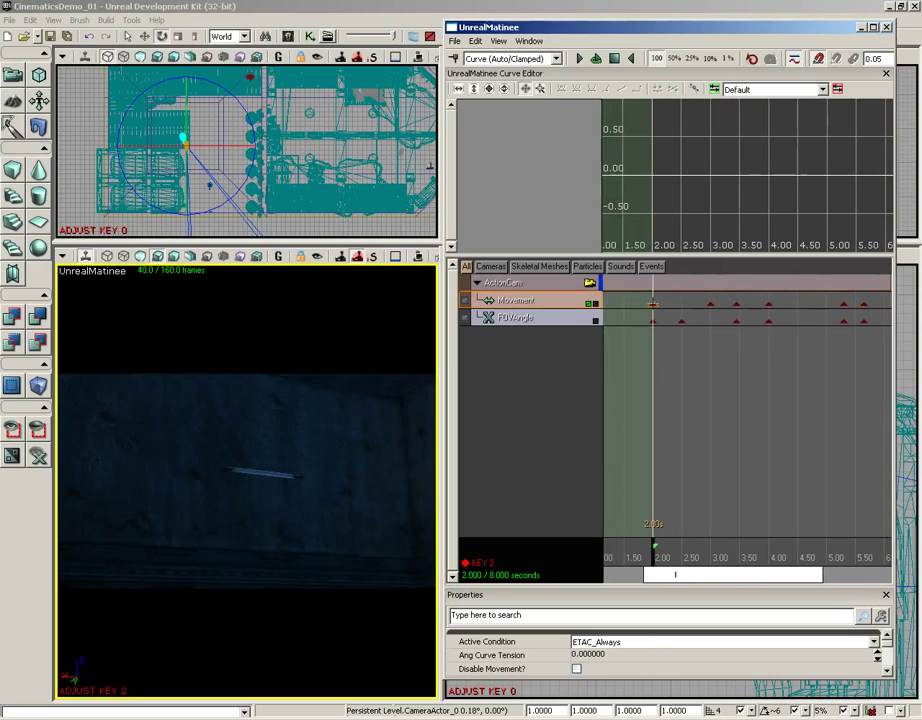
{"action": "left_click_drag", "start_coordinate": [693, 358], "coordinate": [797, 305]}
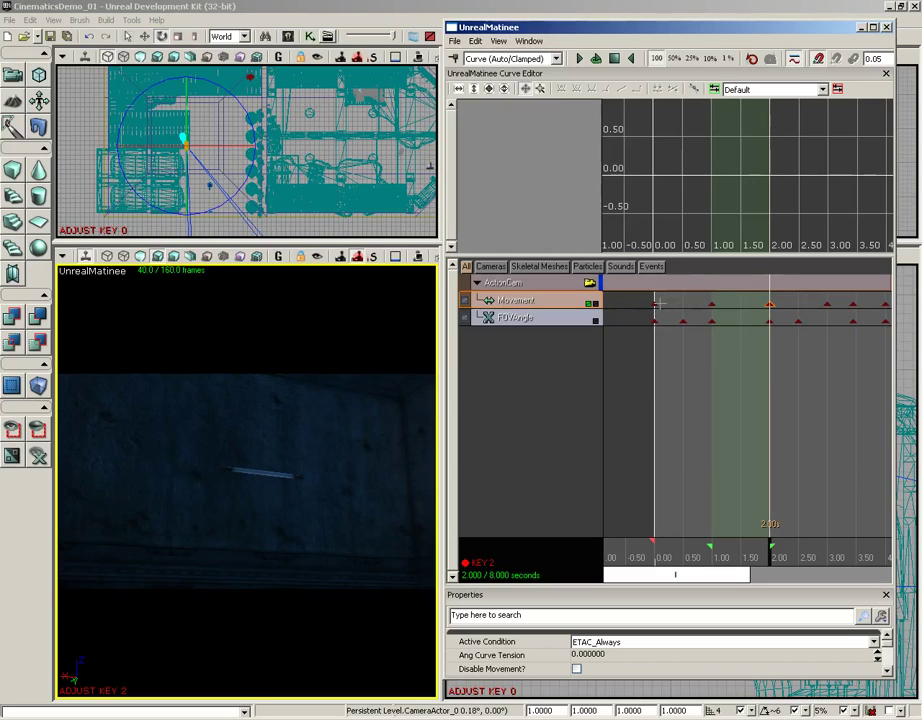
{"action": "left_click_drag", "start_coordinate": [695, 299], "coordinate": [675, 300]}
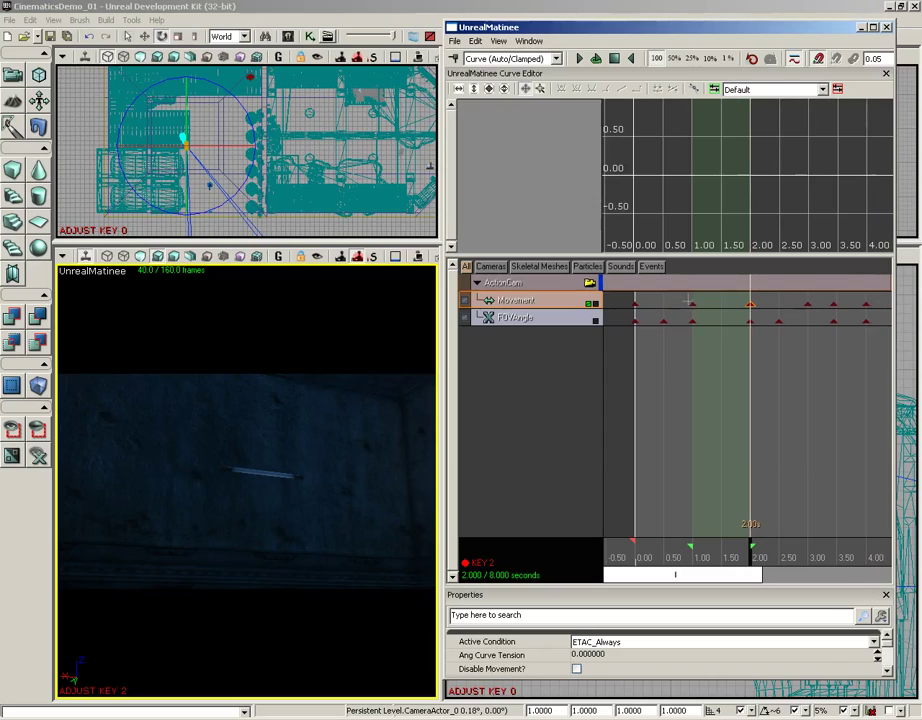
{"action": "left_click", "coordinate": [692, 303]}
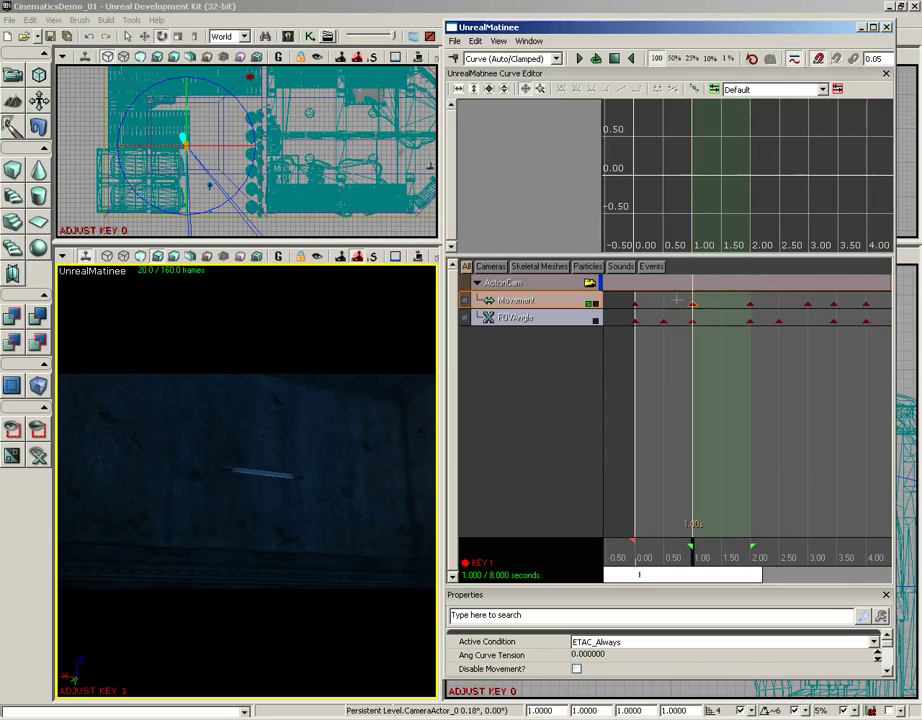
{"action": "left_click_drag", "start_coordinate": [667, 299], "coordinate": [691, 299]}
{"action": "left_click", "coordinate": [660, 303]}
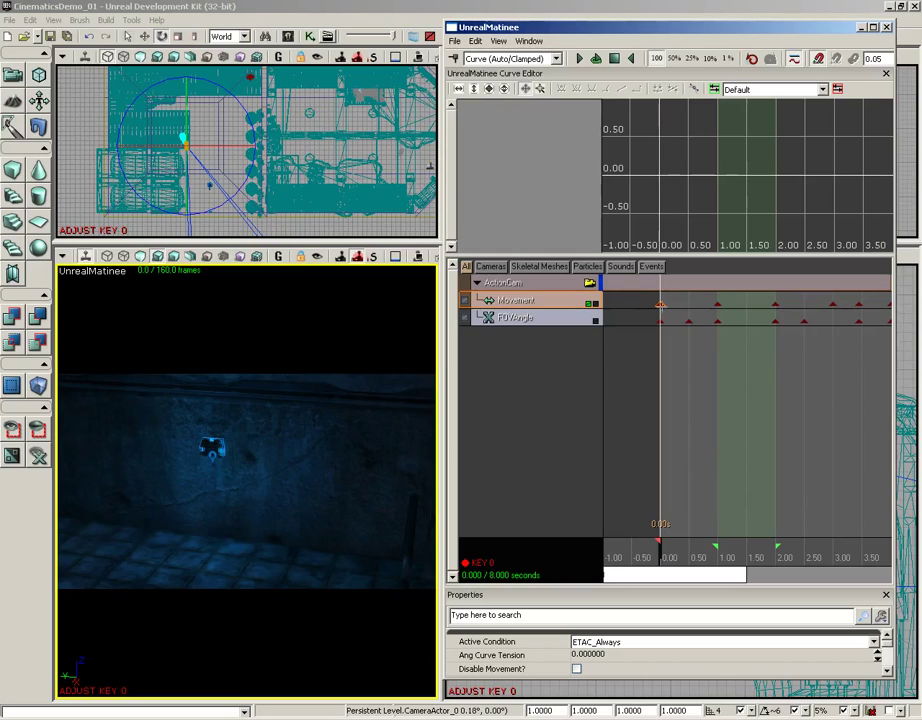
{"action": "left_click", "coordinate": [476, 41]}
{"action": "left_click", "coordinate": [494, 101]}
{"action": "mouse_move", "coordinate": [669, 306]}
{"action": "left_mouse_down", "text": "ctrl"}
{"action": "mouse_move", "coordinate": [810, 304]}
{"action": "mouse_move", "coordinate": [643, 303]}
{"action": "mouse_move", "coordinate": [808, 304]}
{"action": "mouse_move", "coordinate": [680, 304]}
{"action": "mouse_move", "coordinate": [765, 305]}
{"action": "left_mouse_up", "text": "ctrl"}
{"action": "left_click_drag", "start_coordinate": [770, 304], "coordinate": [779, 304]}
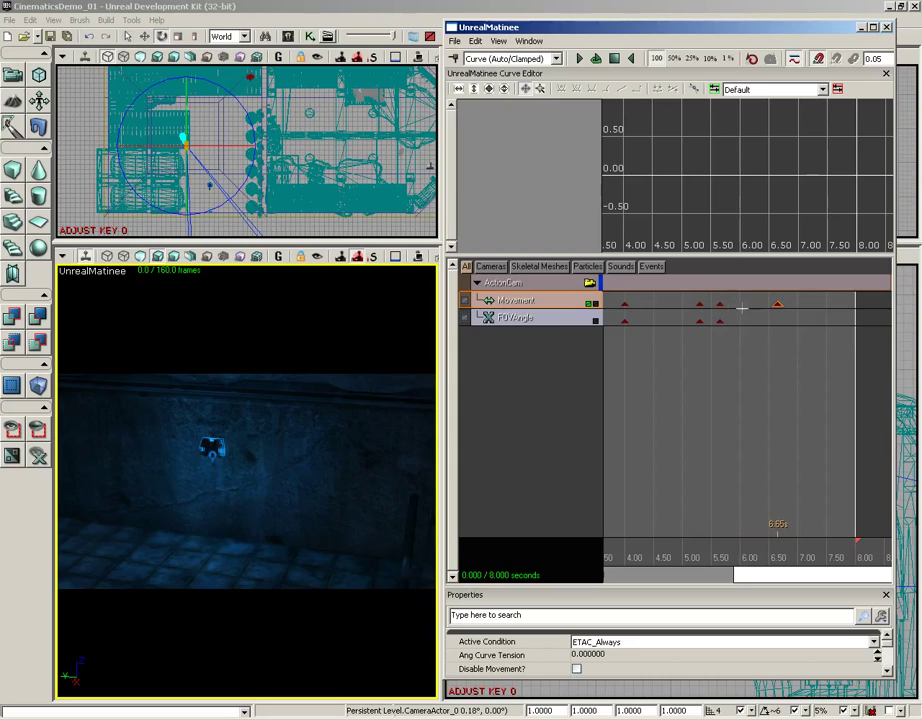
Scrub the camera's return towards the copied Movement key at 6.65 seconds and delete that key.
{"action": "left_click_drag", "start_coordinate": [705, 557], "coordinate": [747, 545]}
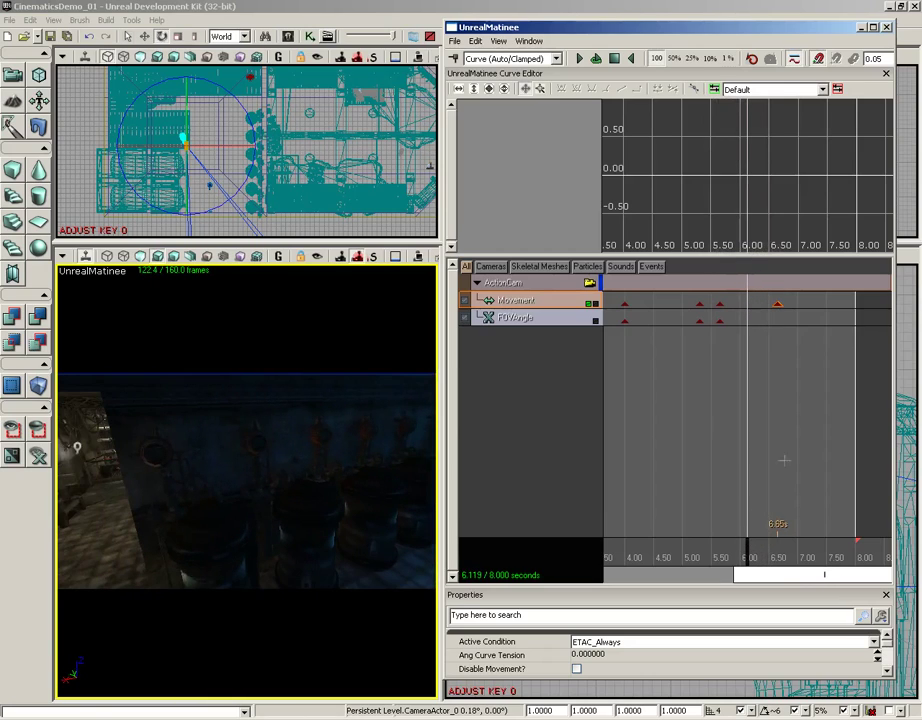
{"action": "left_click", "coordinate": [778, 305]}
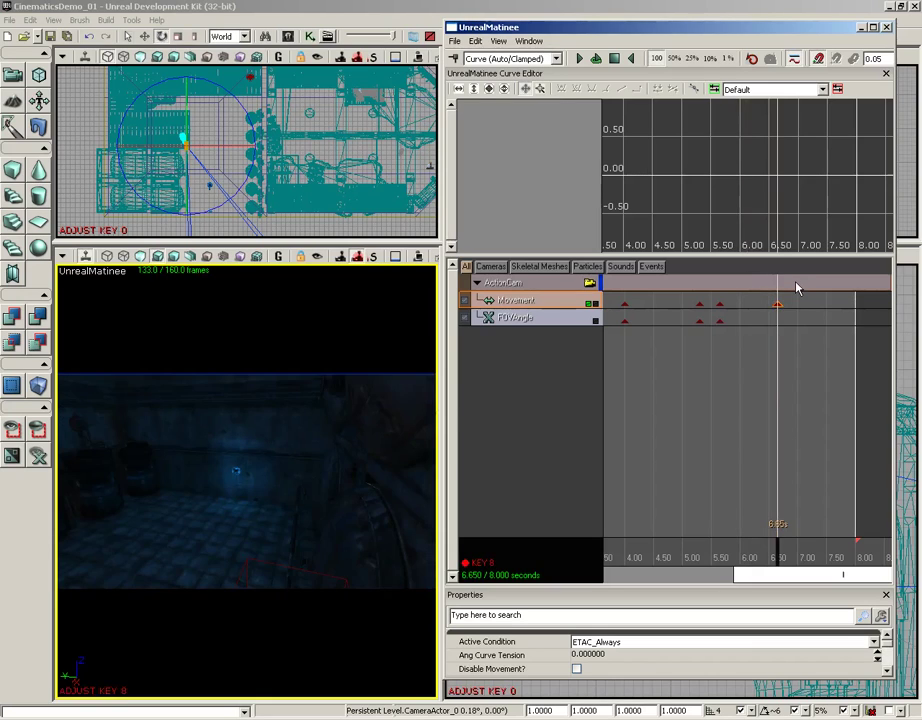
{"action": "left_click_drag", "start_coordinate": [776, 552], "coordinate": [665, 551]}
Duplicate the 1.00-second Movement key, move the copy to 6.65 seconds and scrub through the return move past it.
{"action": "scroll", "coordinate": [815, 448], "scroll_direction": "down", "scroll_amount": 5}
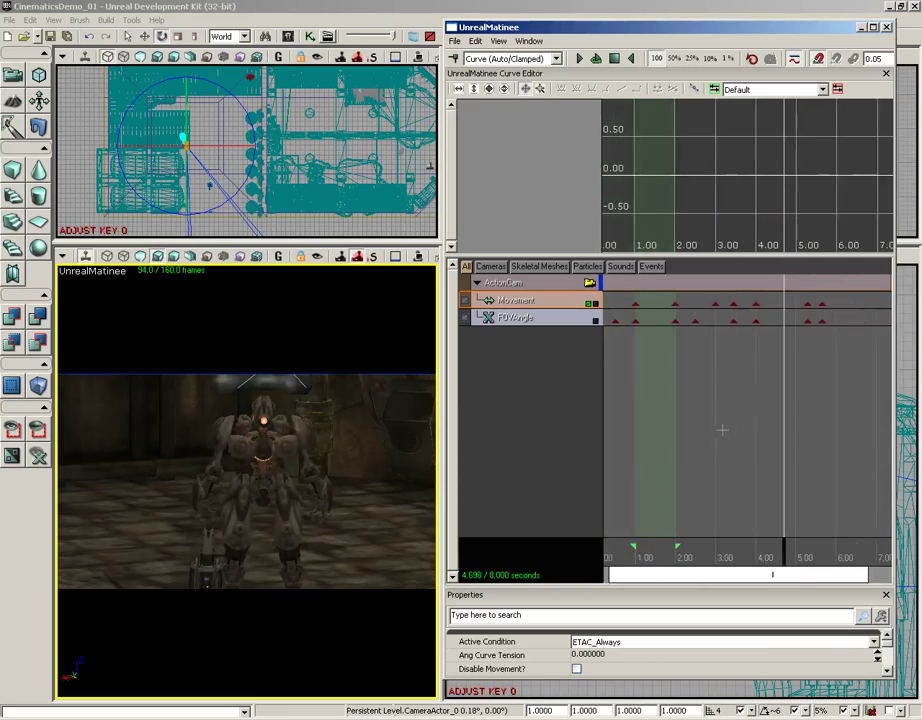
{"action": "scroll", "coordinate": [722, 430], "scroll_direction": "down", "scroll_amount": 2}
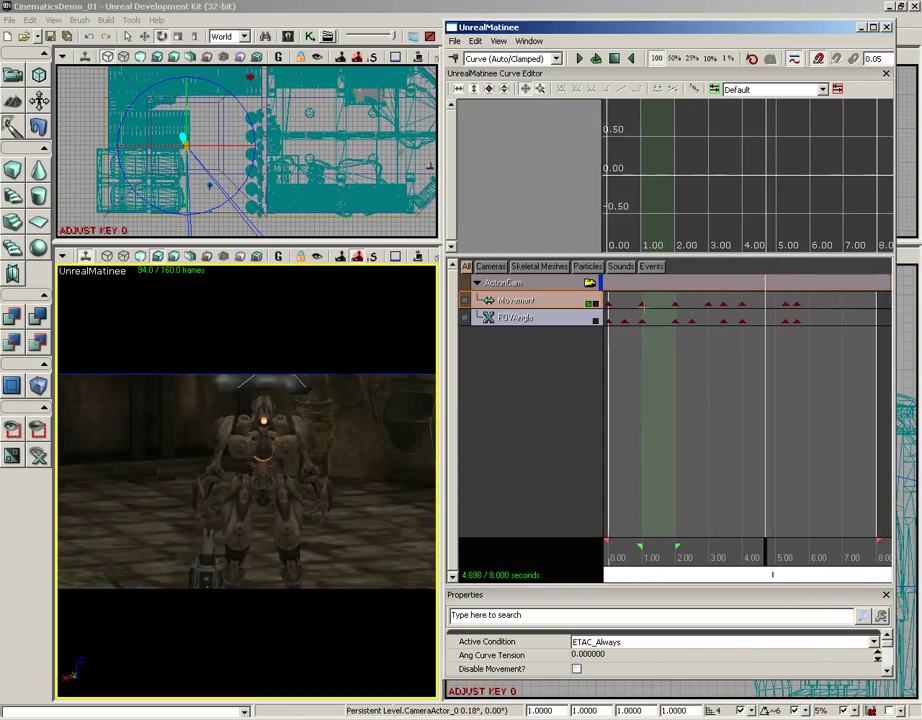
{"action": "left_click", "coordinate": [641, 303]}
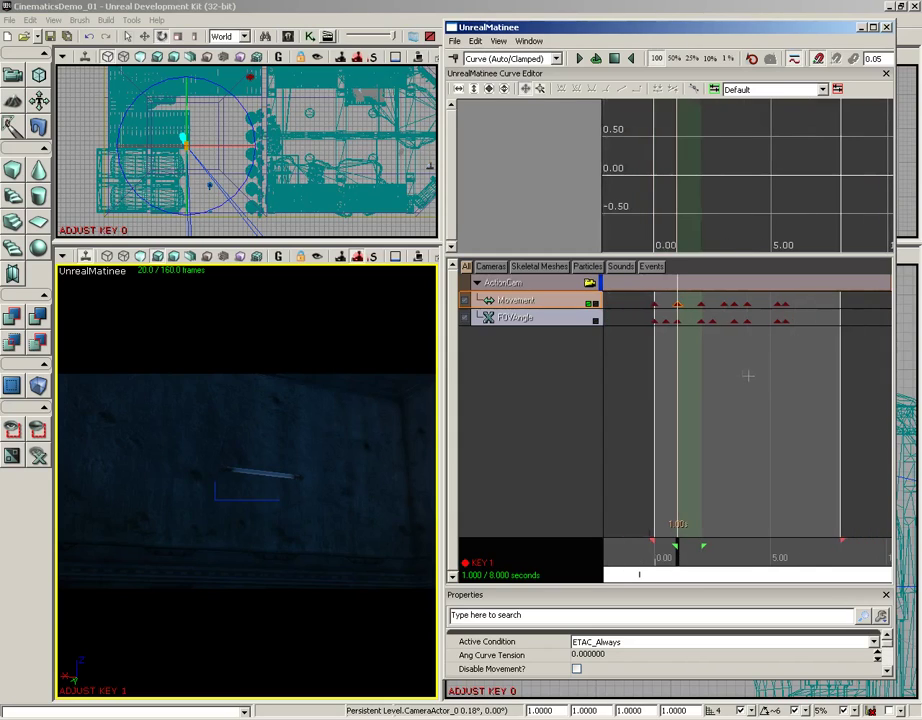
{"action": "scroll", "coordinate": [746, 395], "scroll_direction": "down", "scroll_amount": 2}
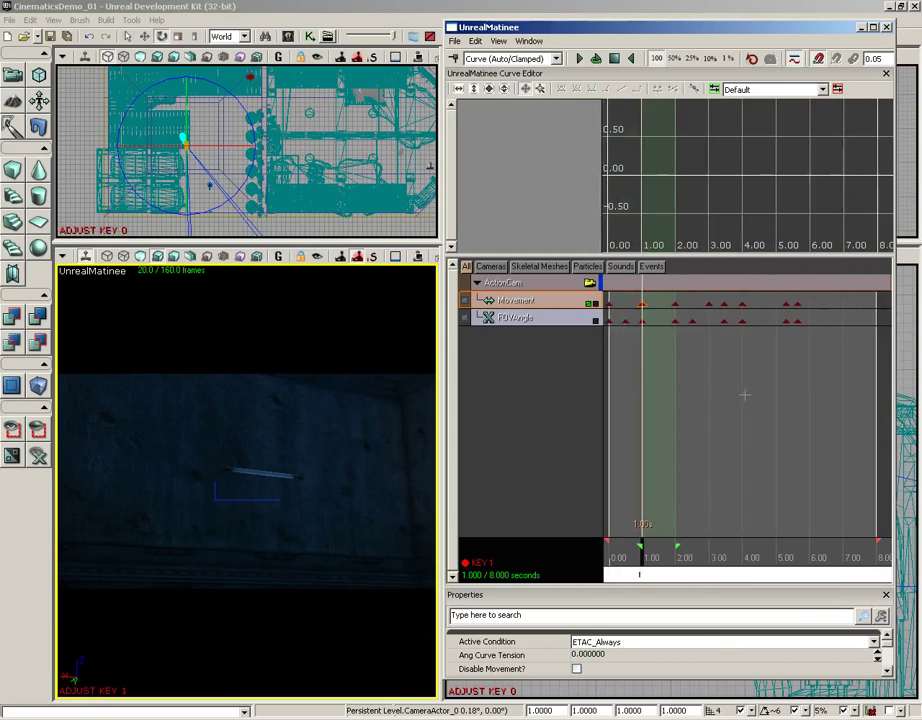
{"action": "left_click", "coordinate": [475, 42]}
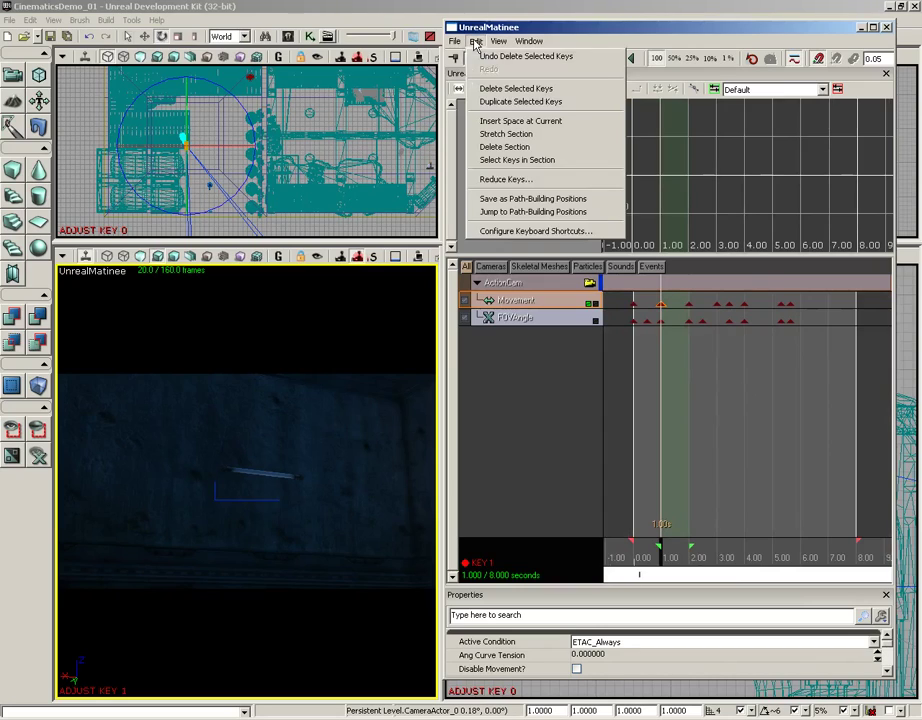
{"action": "left_click", "coordinate": [494, 98]}
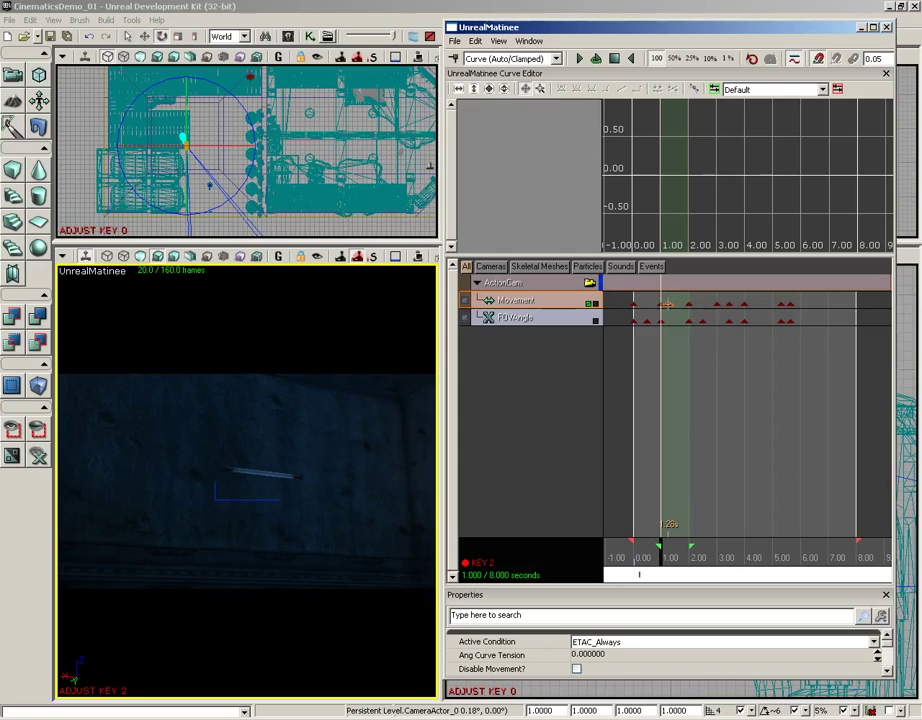
{"action": "left_click_drag", "start_coordinate": [668, 304], "coordinate": [819, 314], "text": "ctrl"}
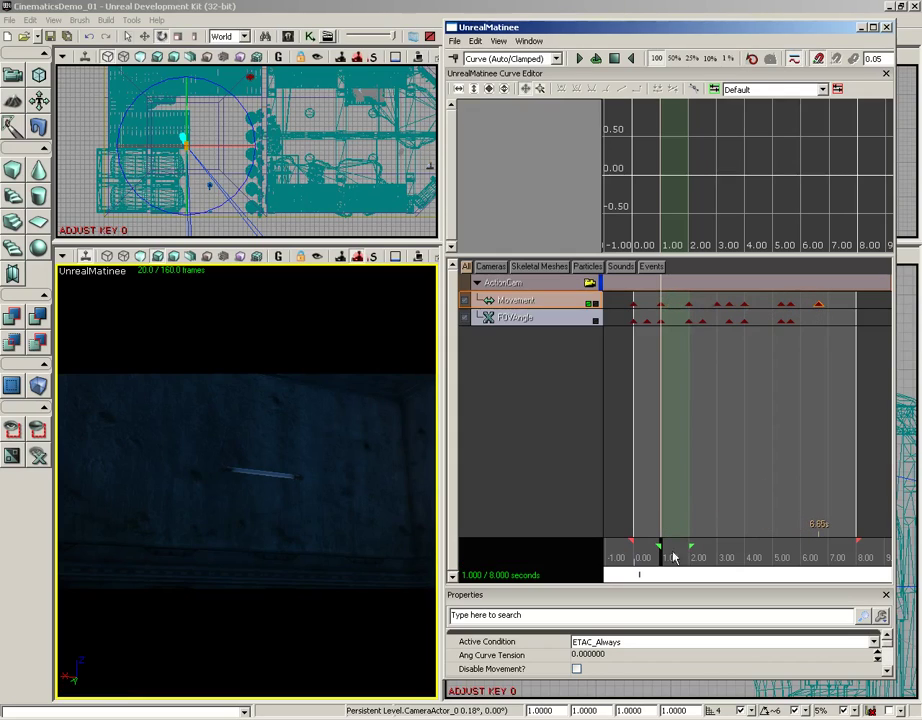
{"action": "left_click_drag", "start_coordinate": [674, 557], "coordinate": [848, 557]}
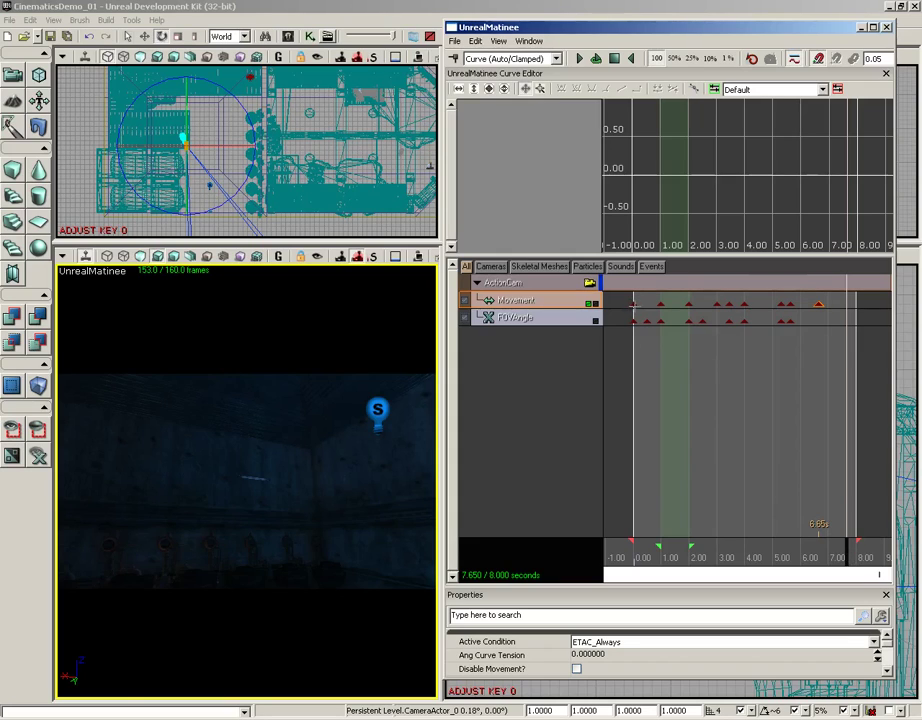
Duplicate the 0.00-second Movement key, move the copy to 7.45 seconds and scrub the camera move up to it.
{"action": "left_click", "coordinate": [632, 304]}
{"action": "left_click", "coordinate": [476, 41]}
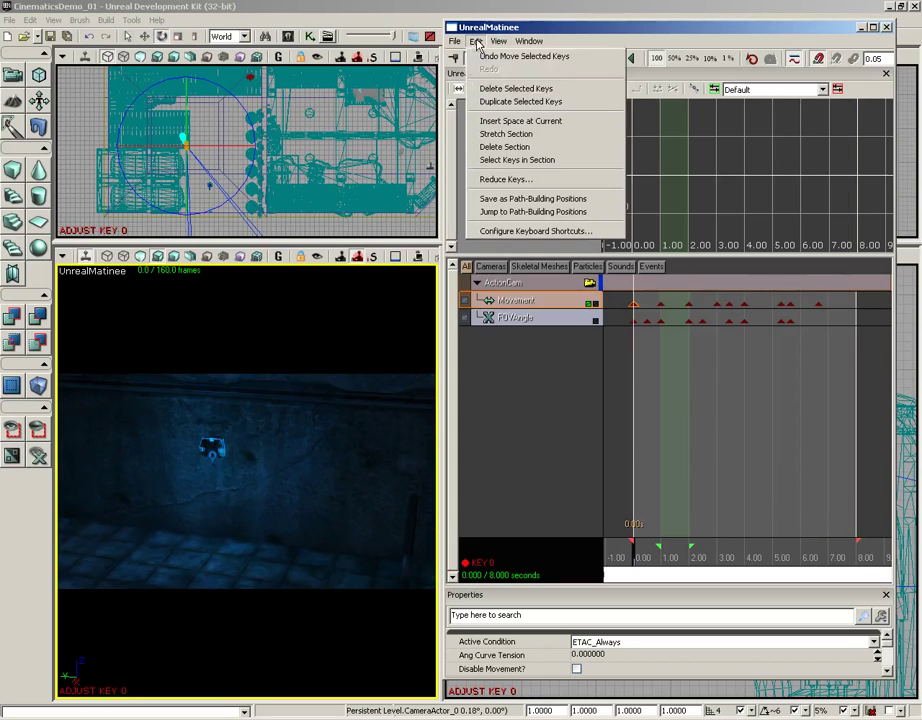
{"action": "left_click", "coordinate": [520, 101]}
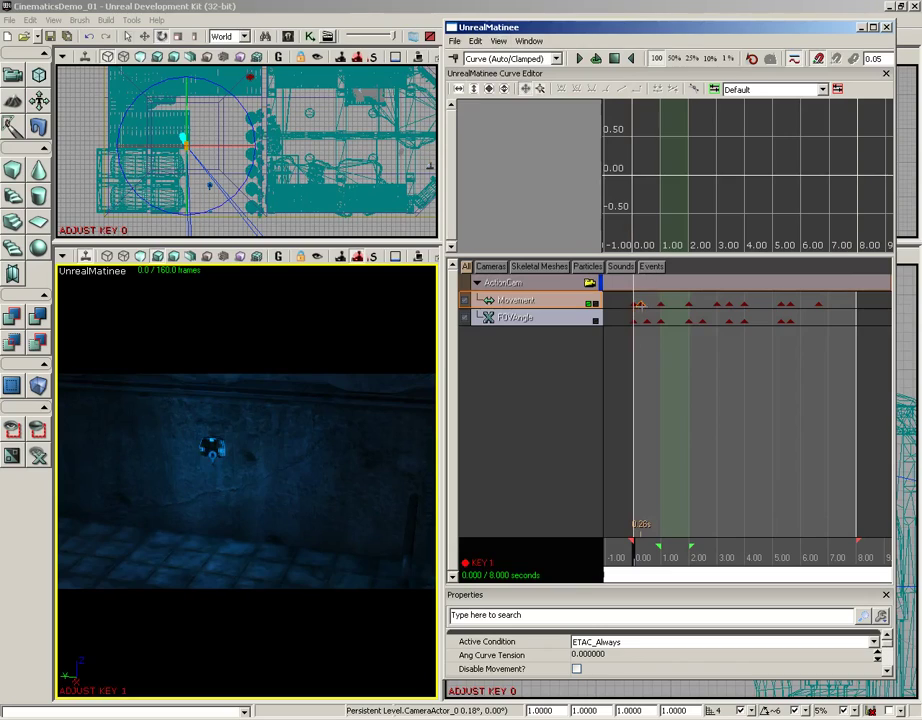
{"action": "left_click_drag", "start_coordinate": [641, 305], "coordinate": [845, 307], "text": "ctrl"}
{"action": "left_click_drag", "start_coordinate": [761, 551], "coordinate": [842, 546]}
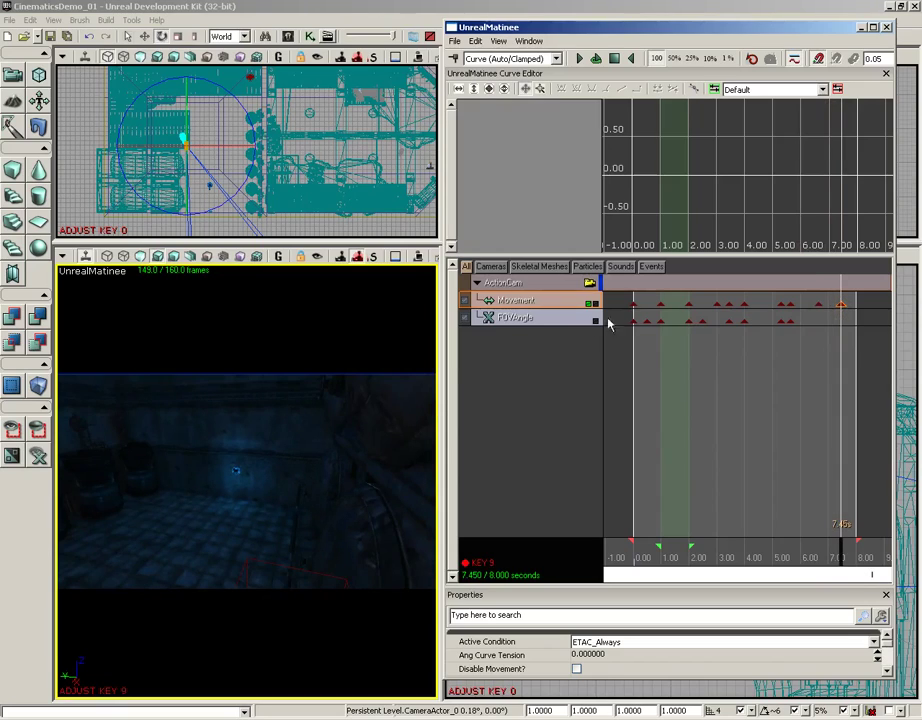
Add FOVAngle keys at 7.45 and 8.00 seconds and set the 8.00-second key's value to 35.
{"action": "left_click", "coordinate": [535, 319]}
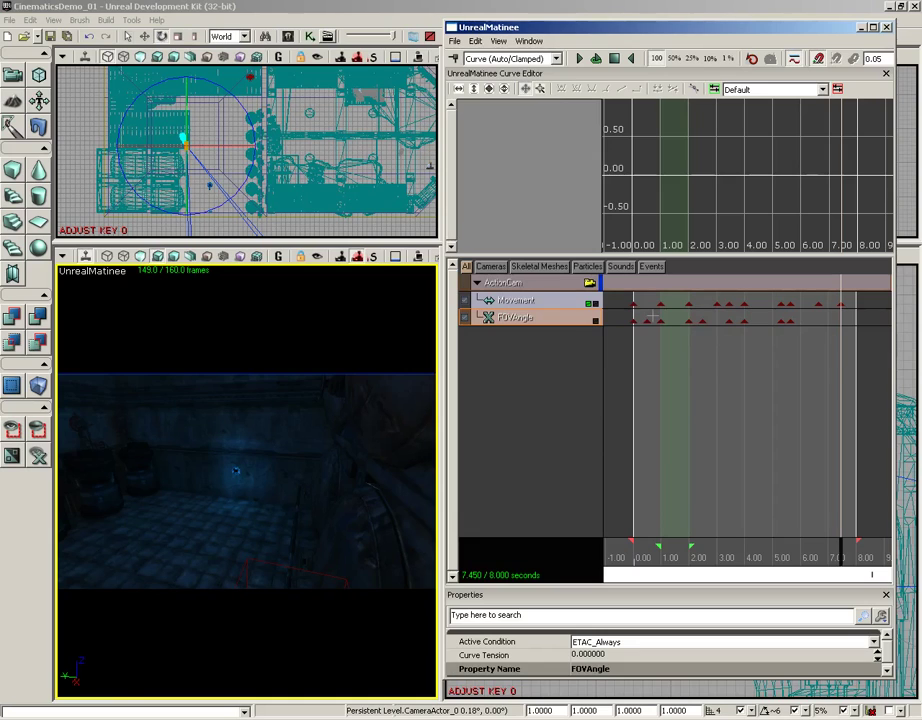
{"action": "key", "text": "Return"}
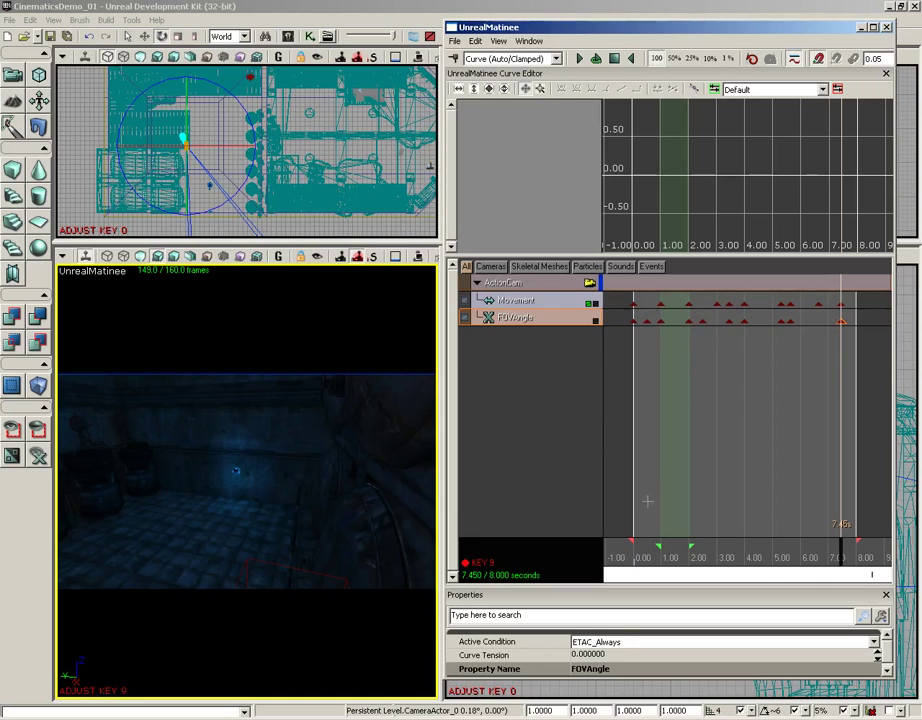
{"action": "left_click_drag", "start_coordinate": [842, 553], "coordinate": [866, 557]}
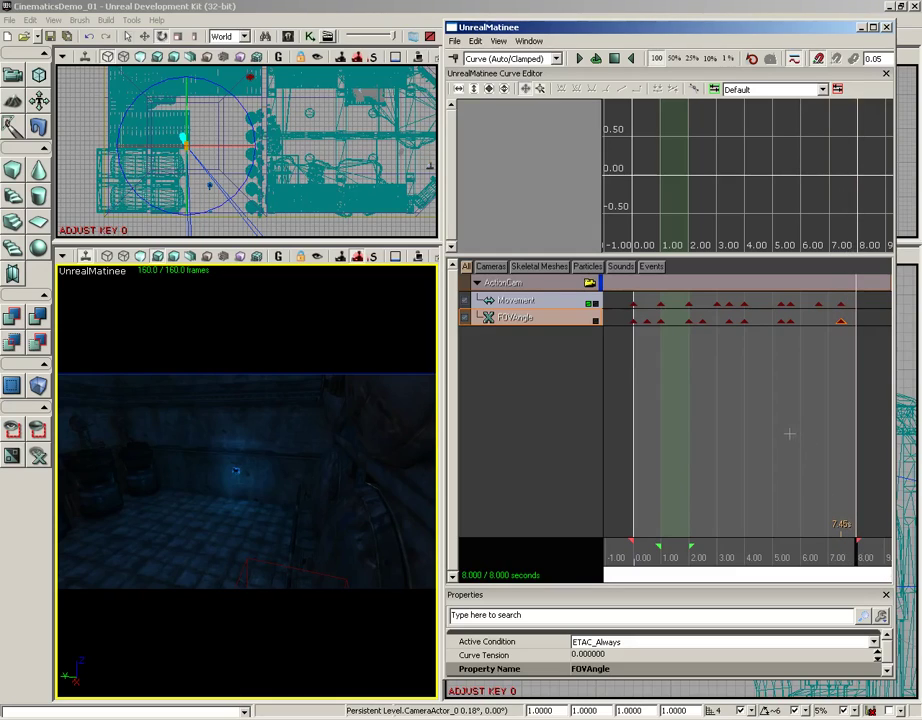
{"action": "key", "text": "Return"}
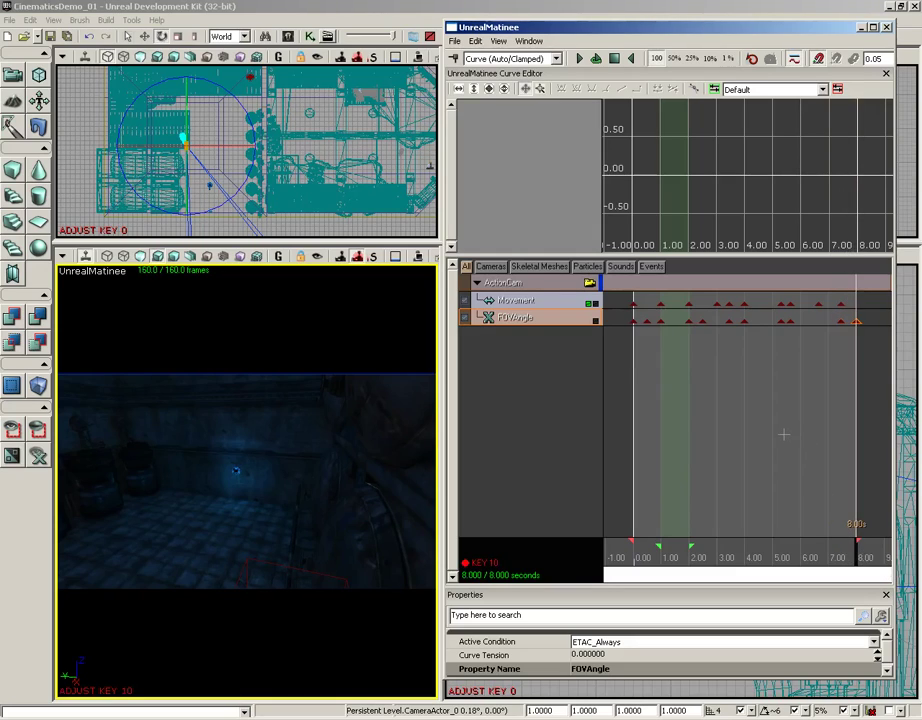
{"action": "right_click", "coordinate": [857, 320]}
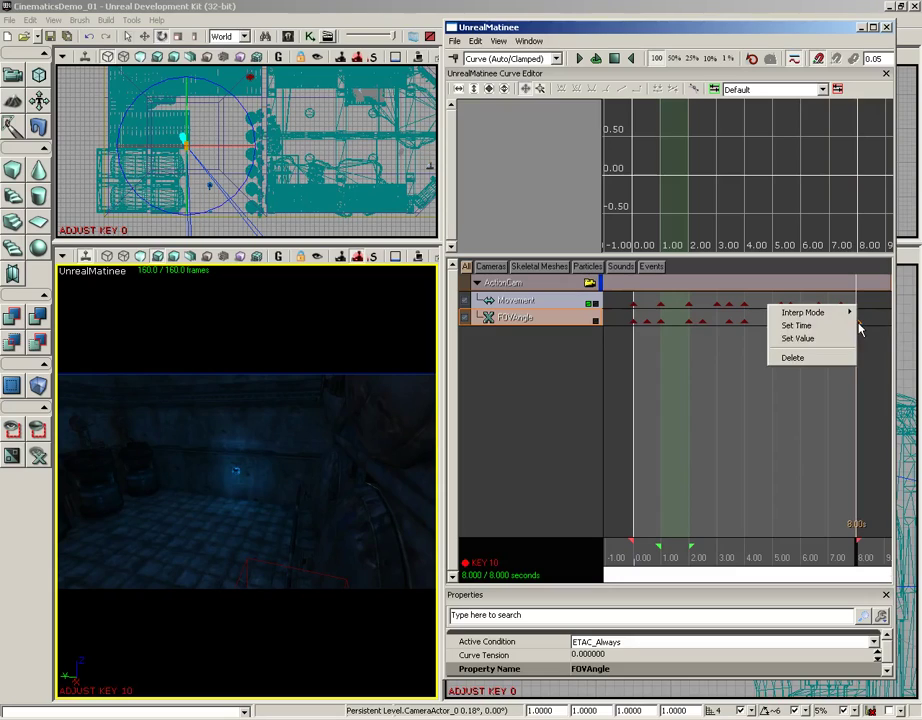
{"action": "left_click", "coordinate": [832, 339]}
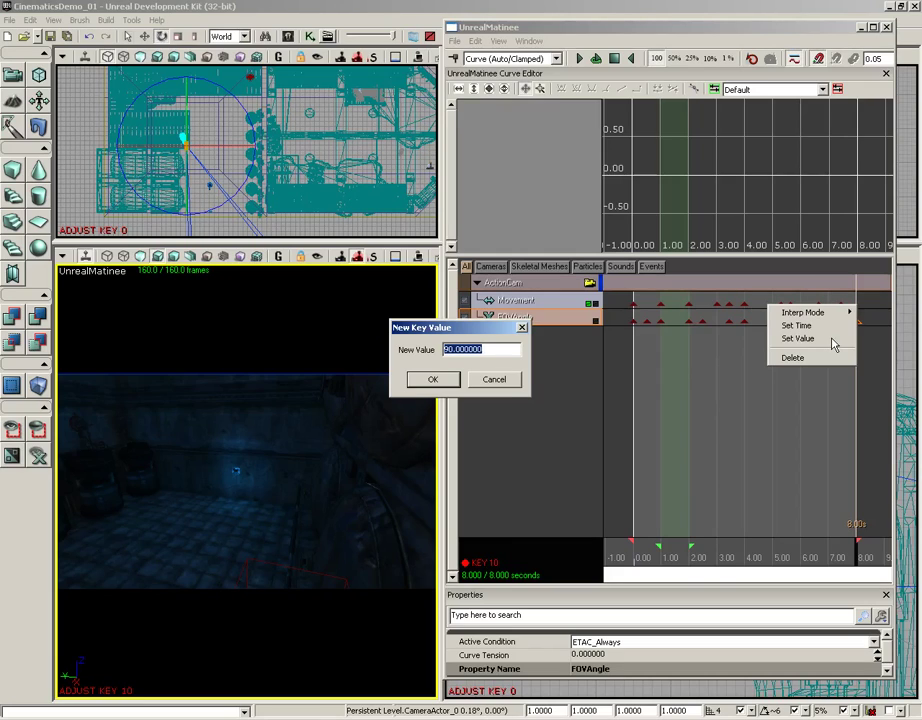
{"action": "type", "text": "35"}
{"action": "key", "text": "Return"}
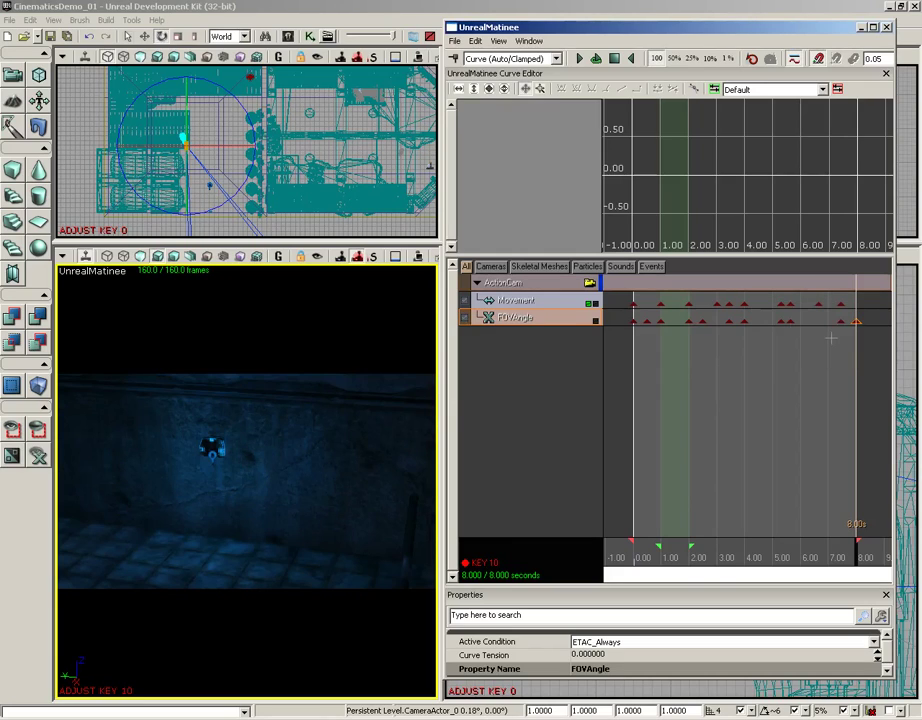
Scrub the closing zoom, play the whole camera animation from the start and reset it to the beginning.
{"action": "left_click", "coordinate": [852, 552]}
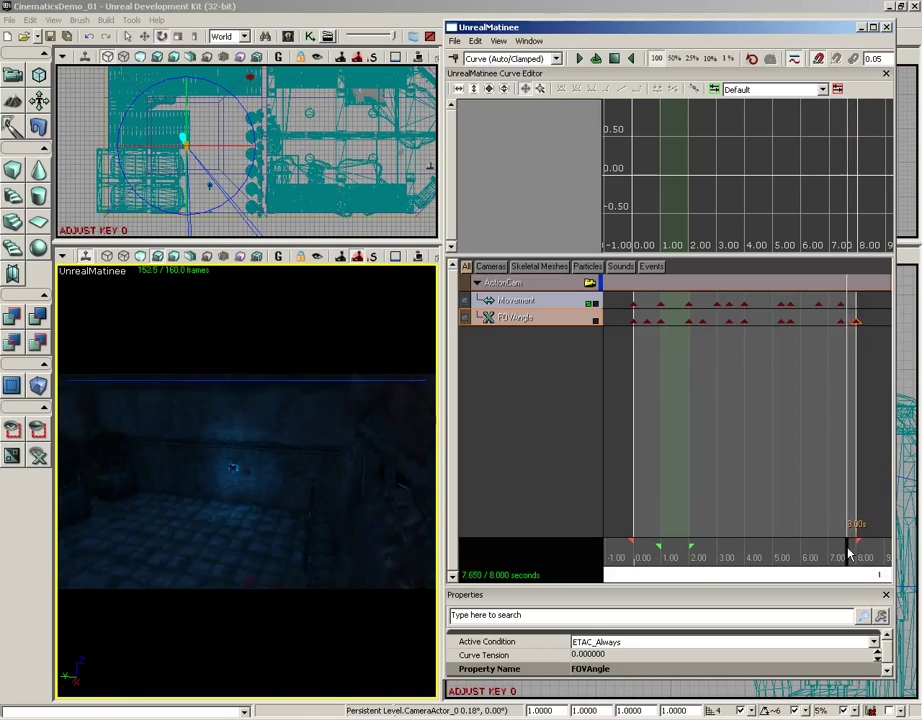
{"action": "mouse_move", "coordinate": [849, 552]}
{"action": "left_mouse_down"}
{"action": "mouse_move", "coordinate": [829, 551]}
{"action": "mouse_move", "coordinate": [852, 548]}
{"action": "left_mouse_up"}
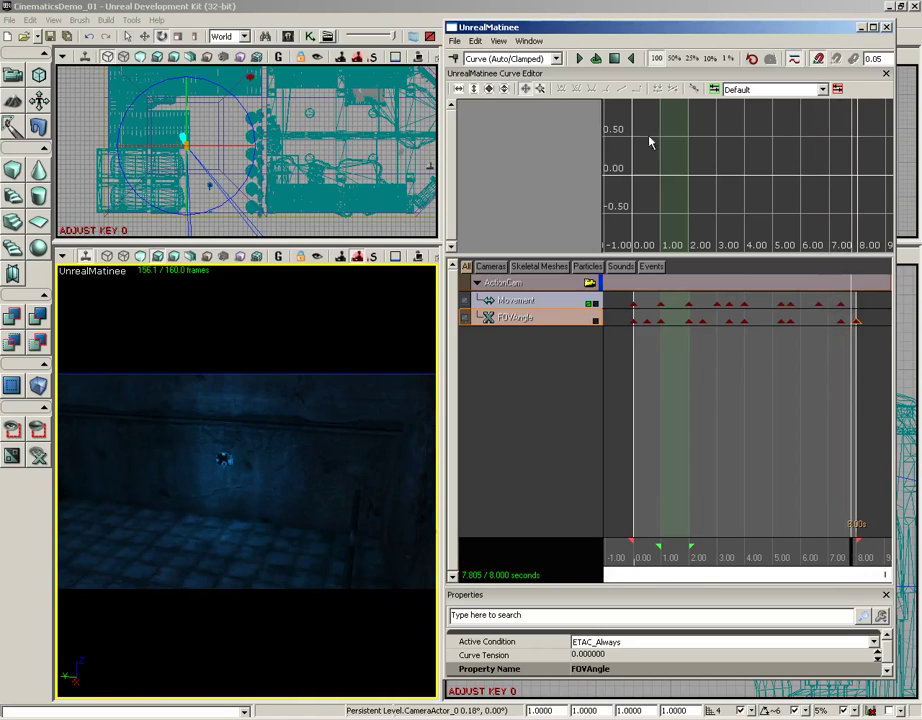
{"action": "left_click", "coordinate": [615, 61]}
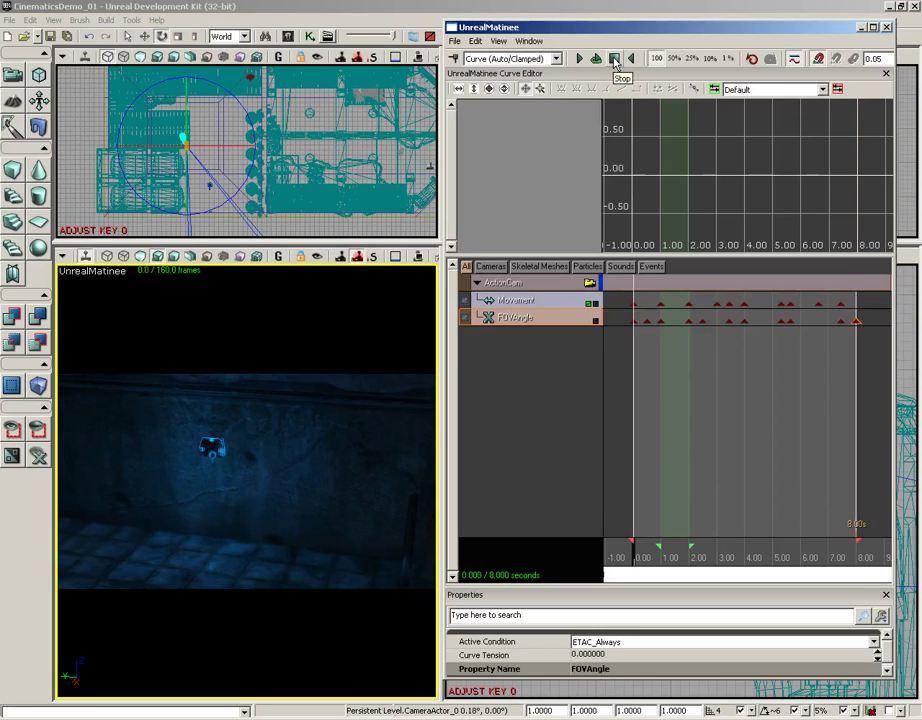
{"action": "left_click", "coordinate": [579, 60]}
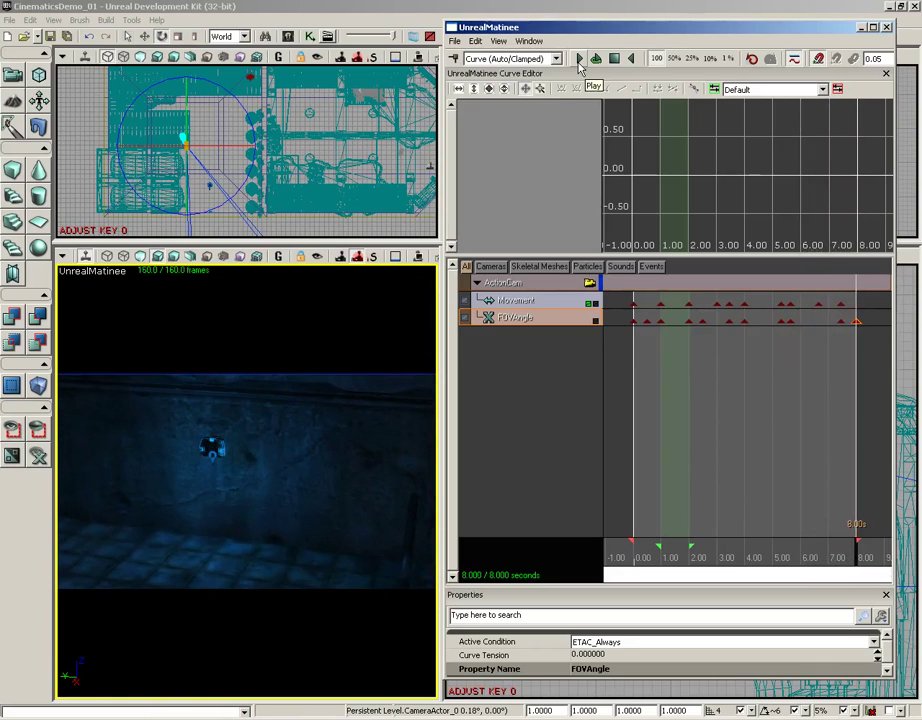
{"action": "left_click", "coordinate": [614, 60]}
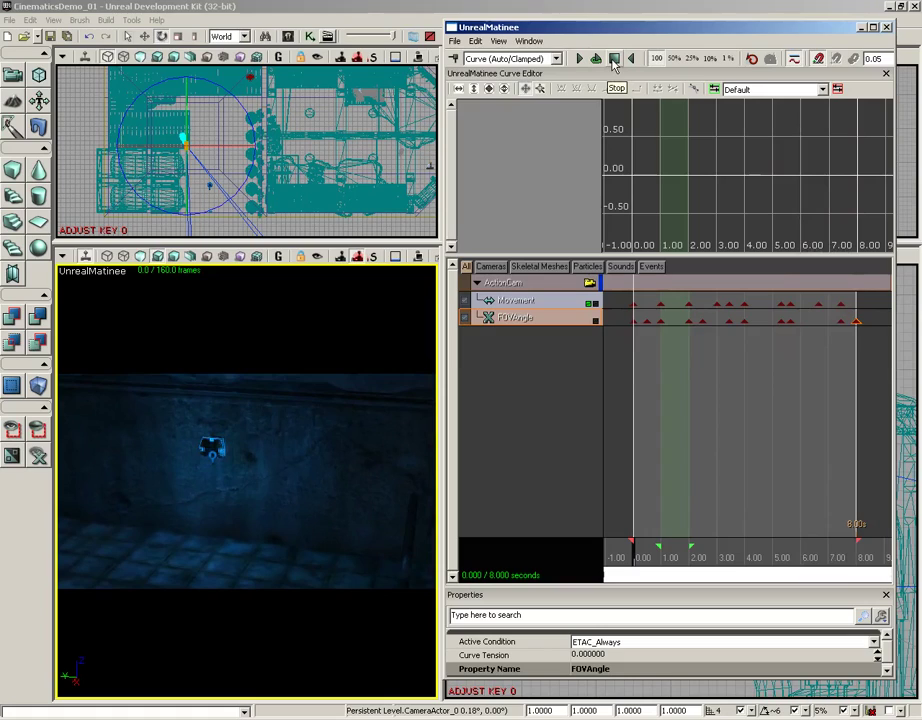